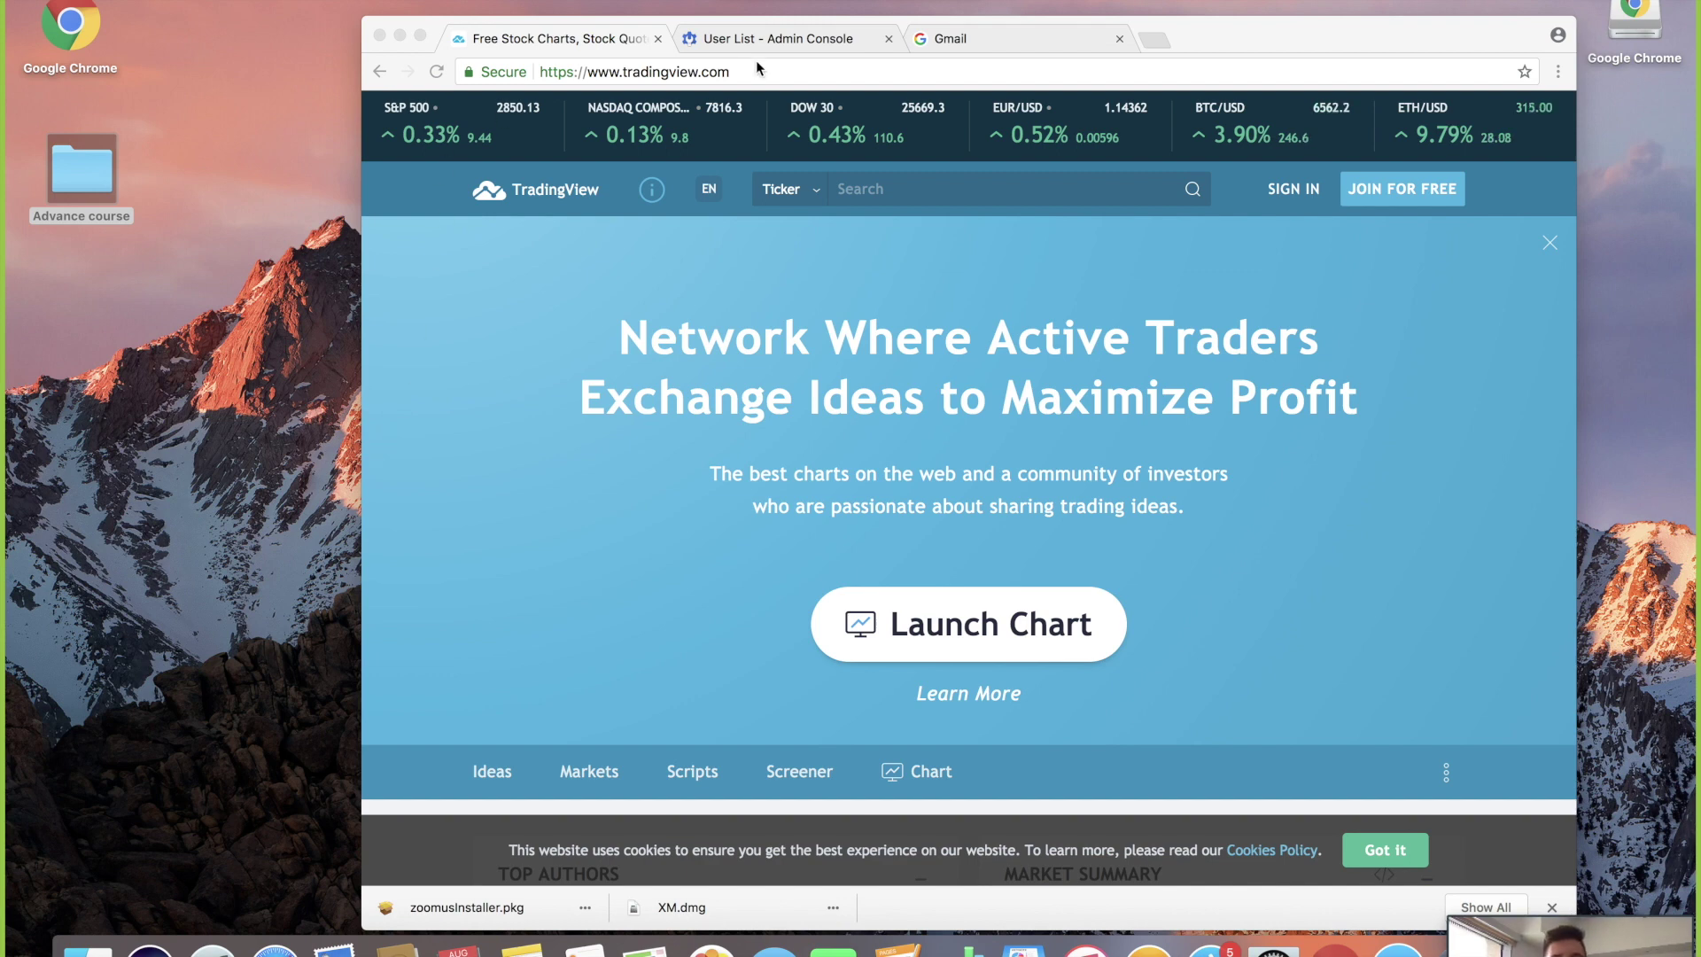
Open xm.com in a new browser tab, accept its cookie settings, and reposition the browser window on the desktop
left_click(1147, 40)
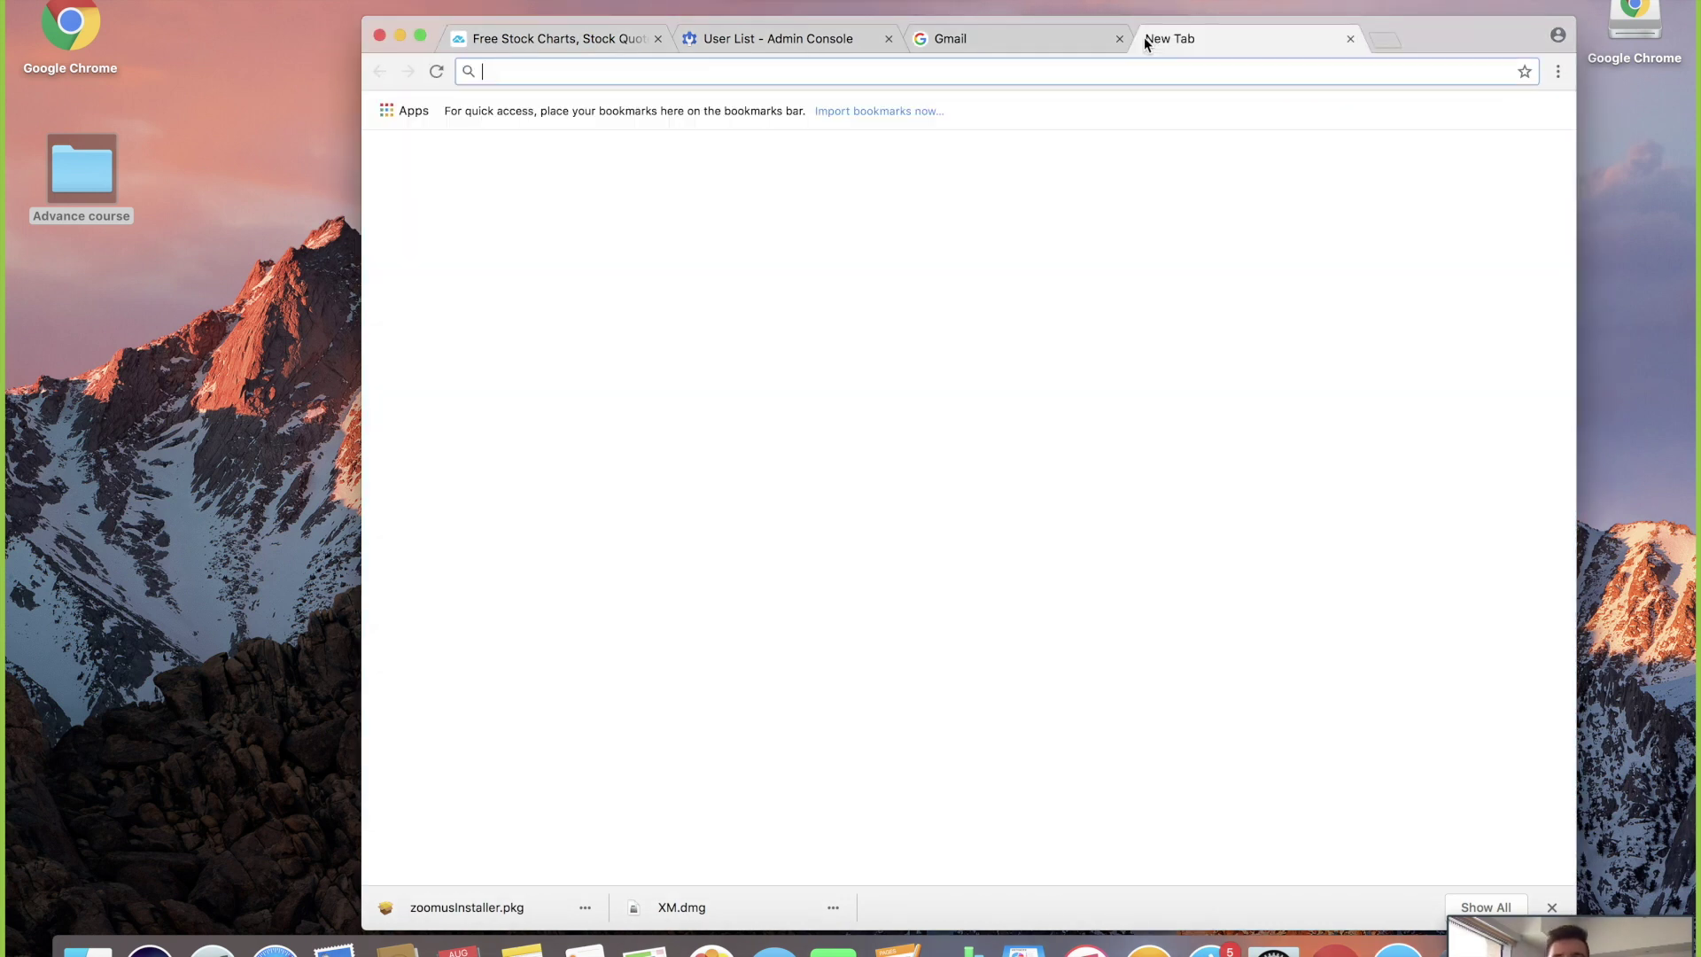
type("xm")
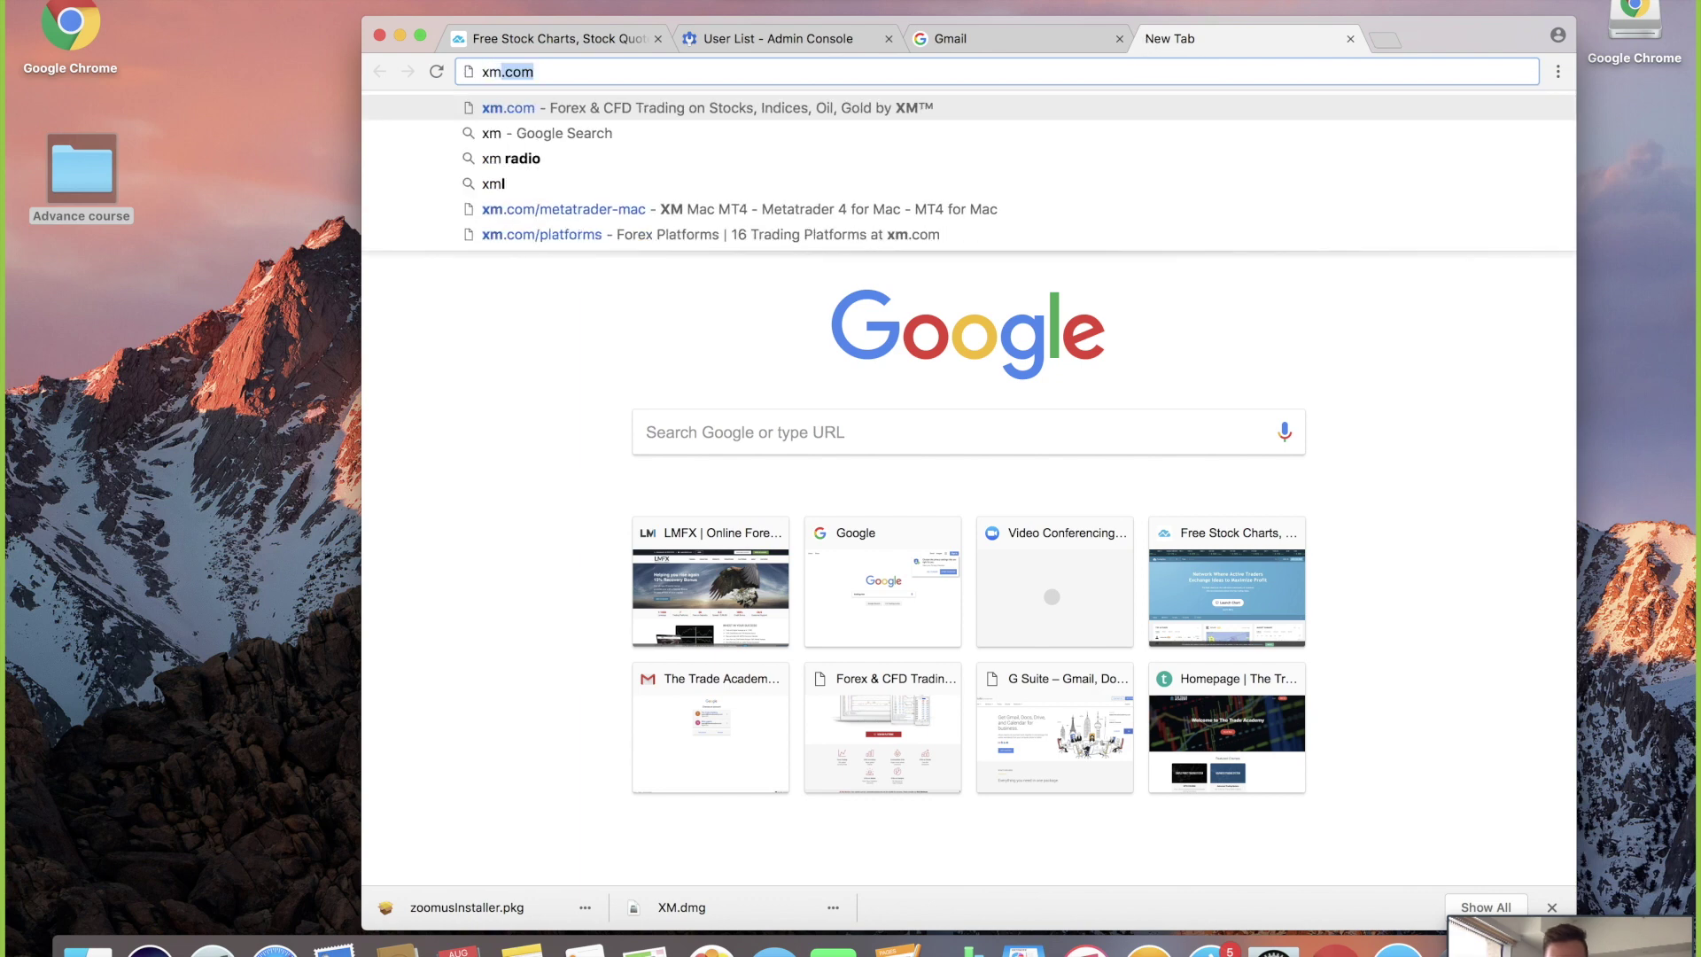
type(".com")
key("Return")
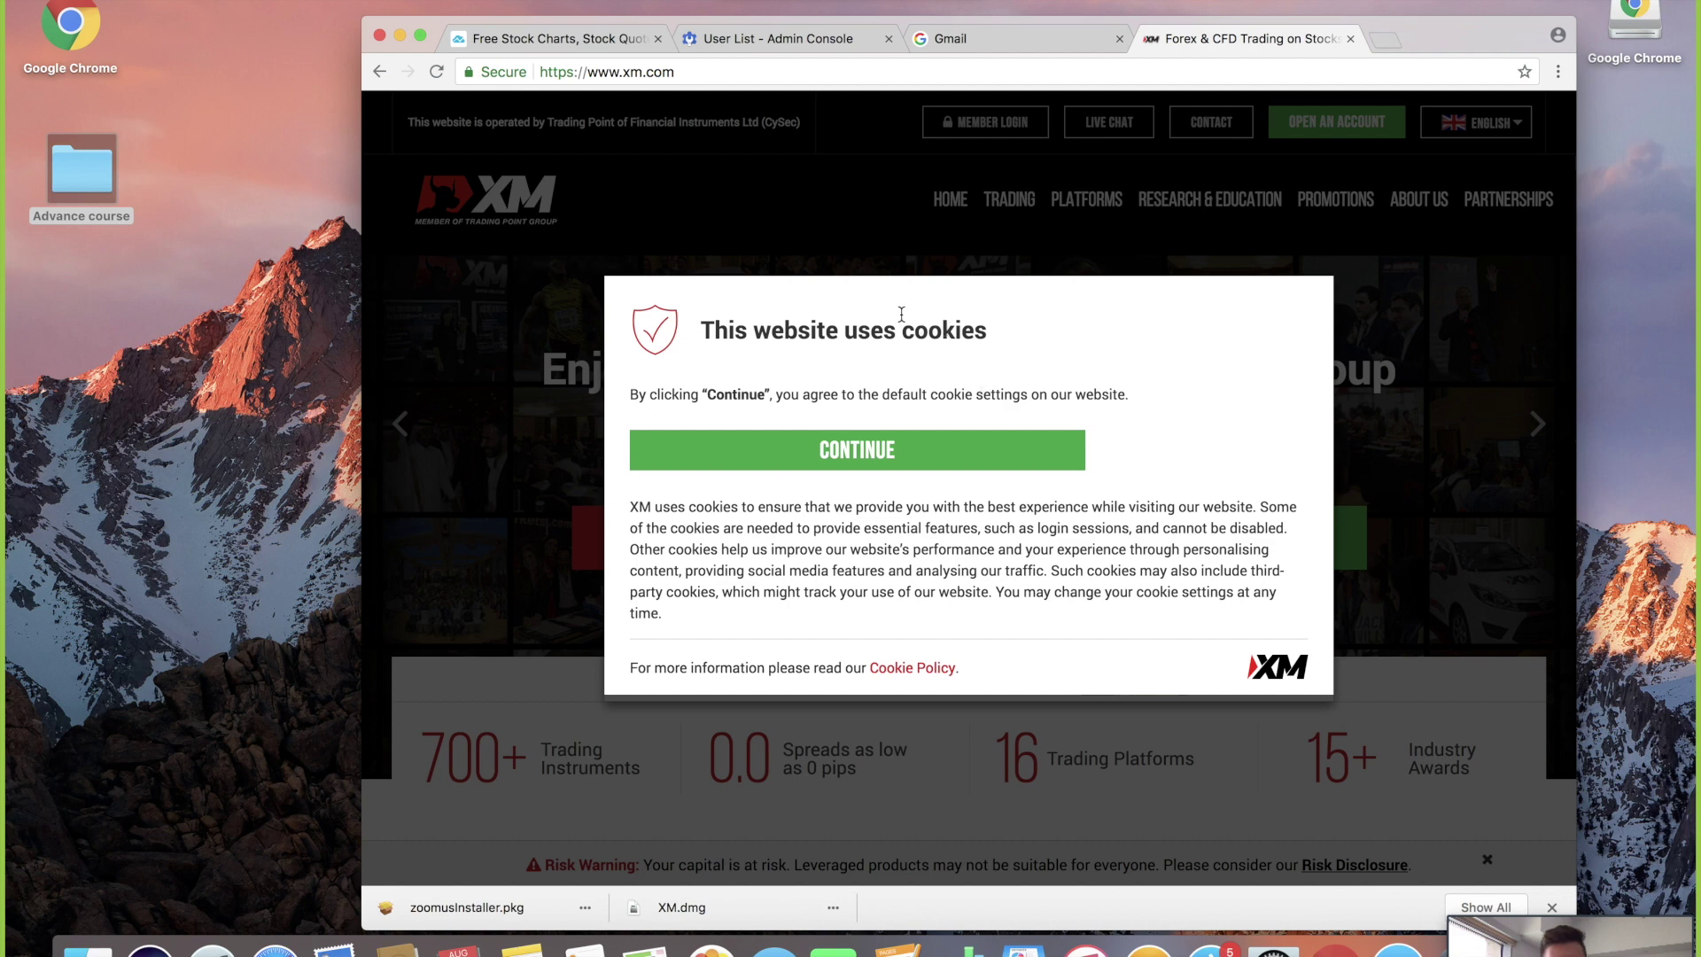
left_click(873, 452)
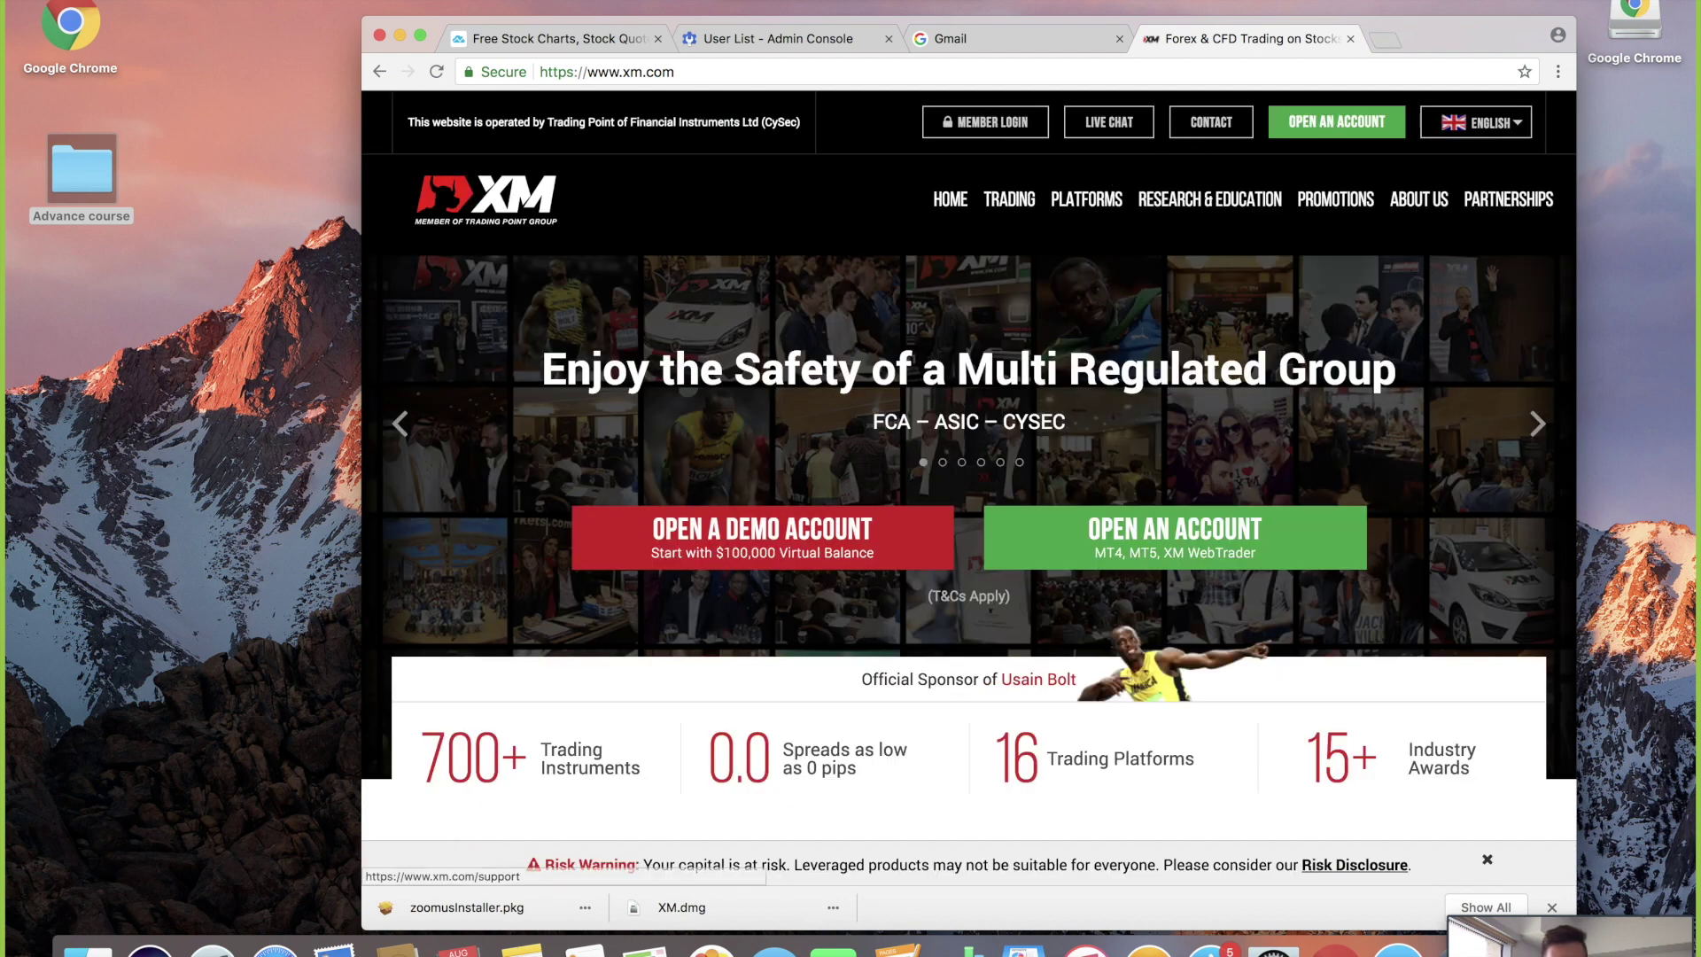
left_click_drag(1412, 33, 1179, 1)
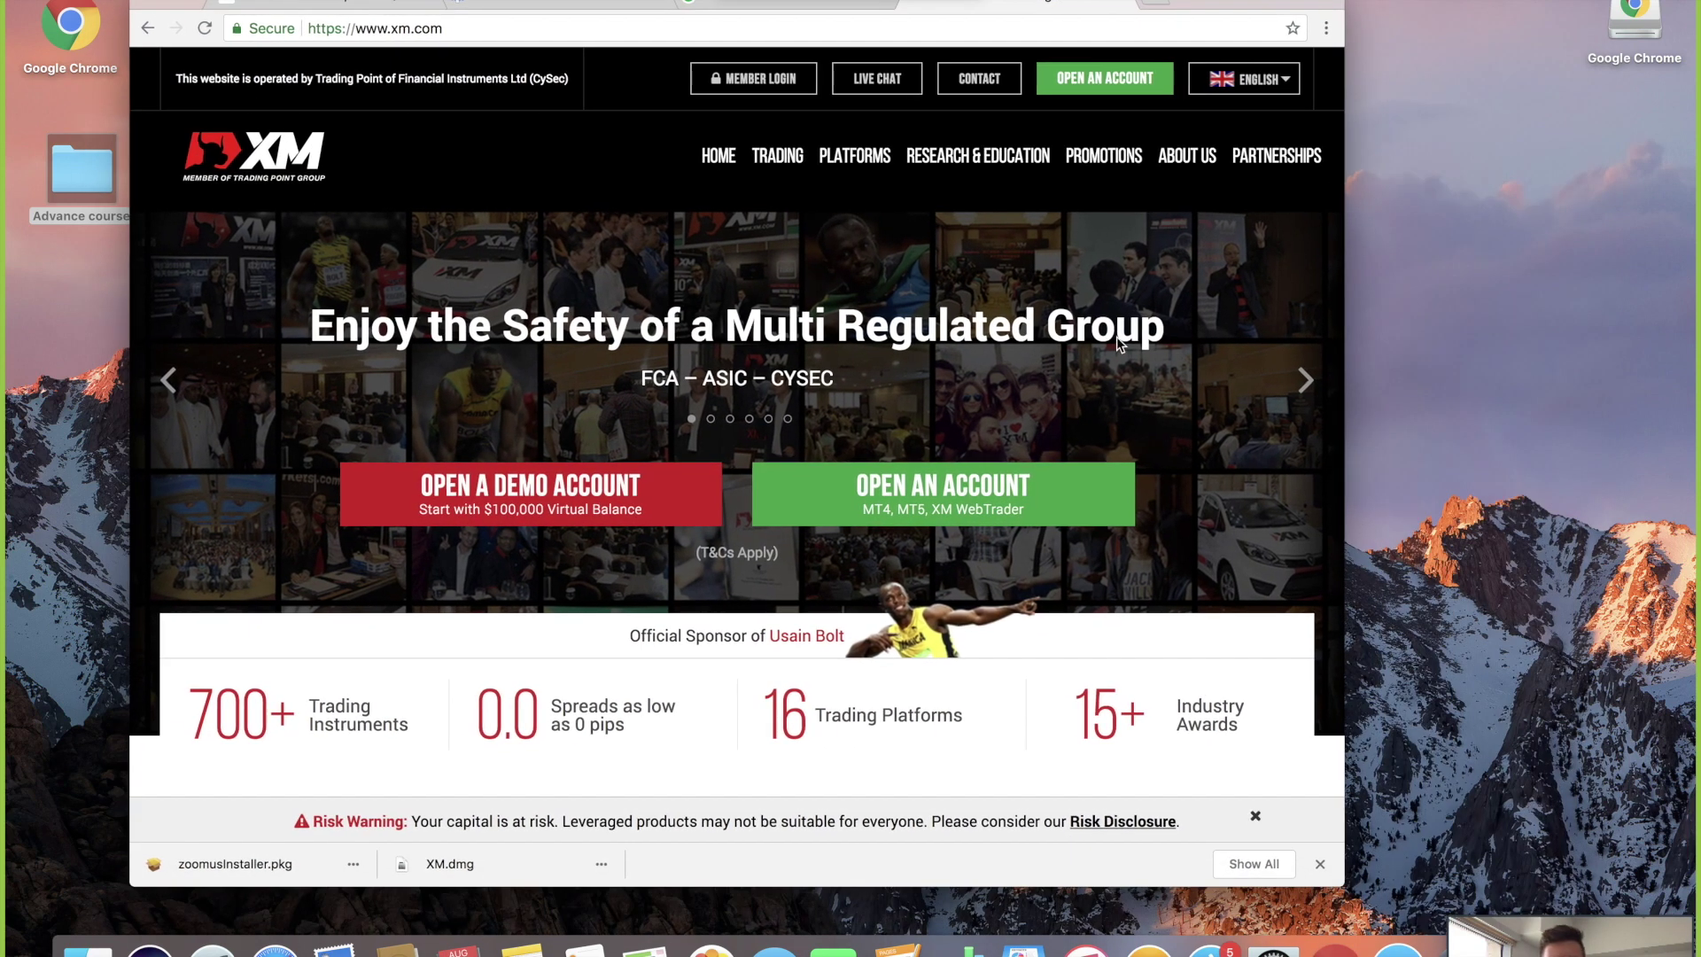
Open XM's trading platforms page from the MT4, MT5, XM WebTrader section of the homepage
scroll(1038, 403, "down", 3)
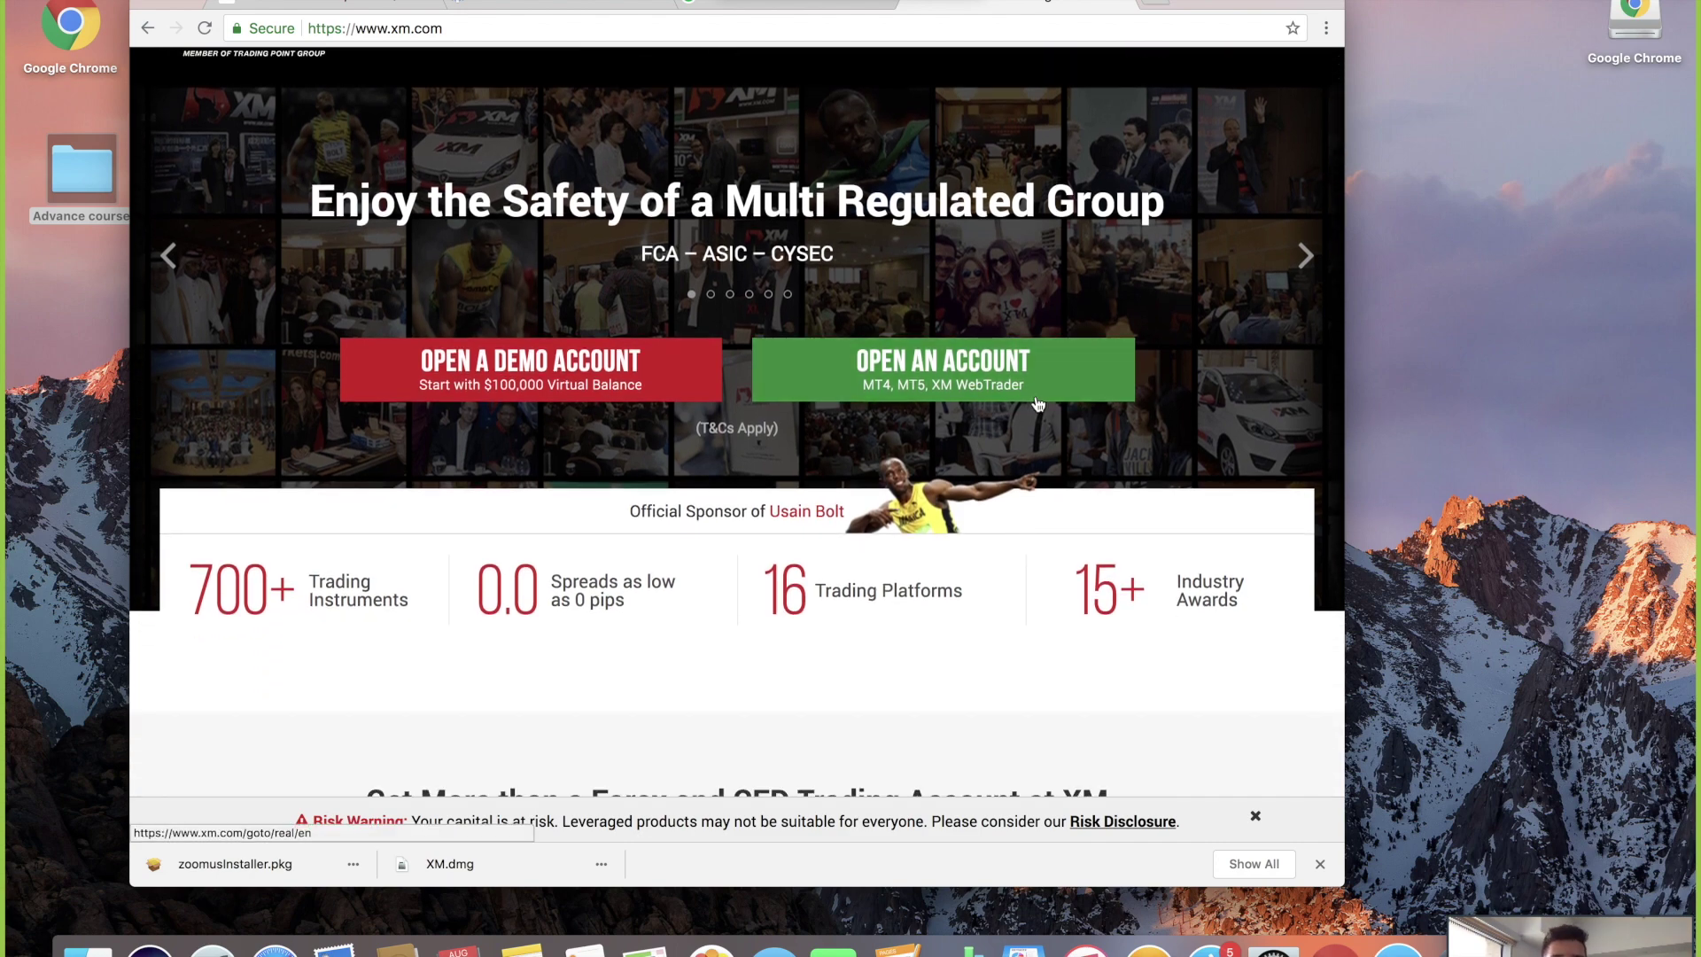
scroll(1038, 403, "down", 15)
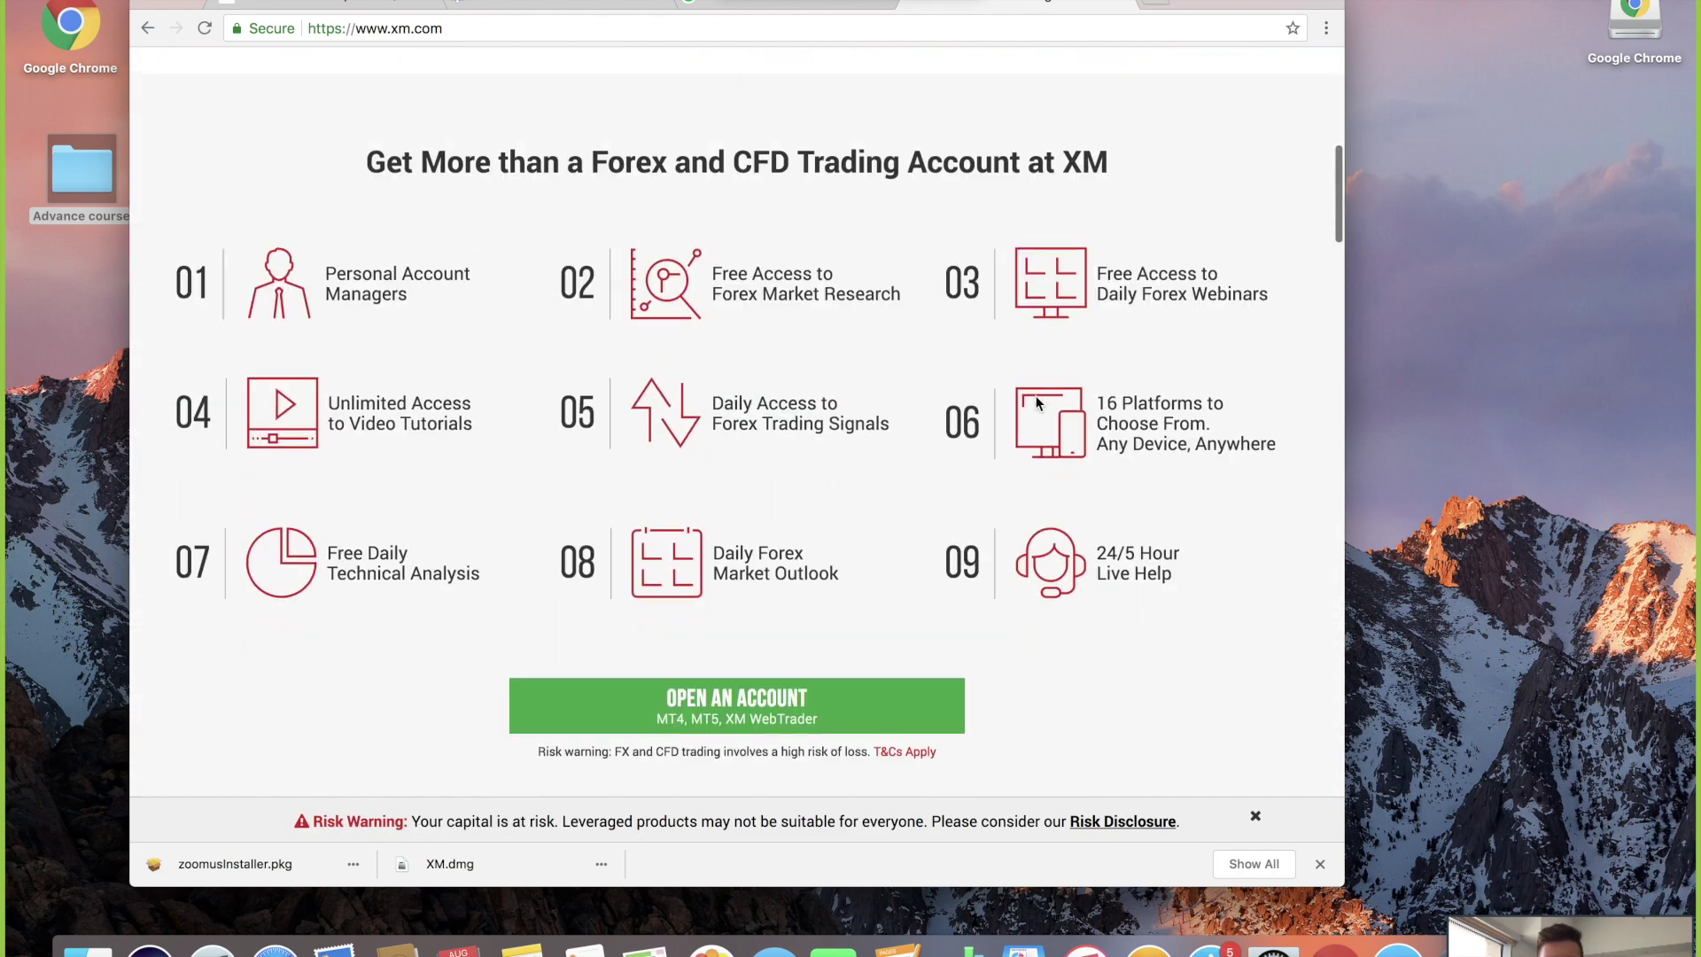
scroll(1036, 403, "down", 20)
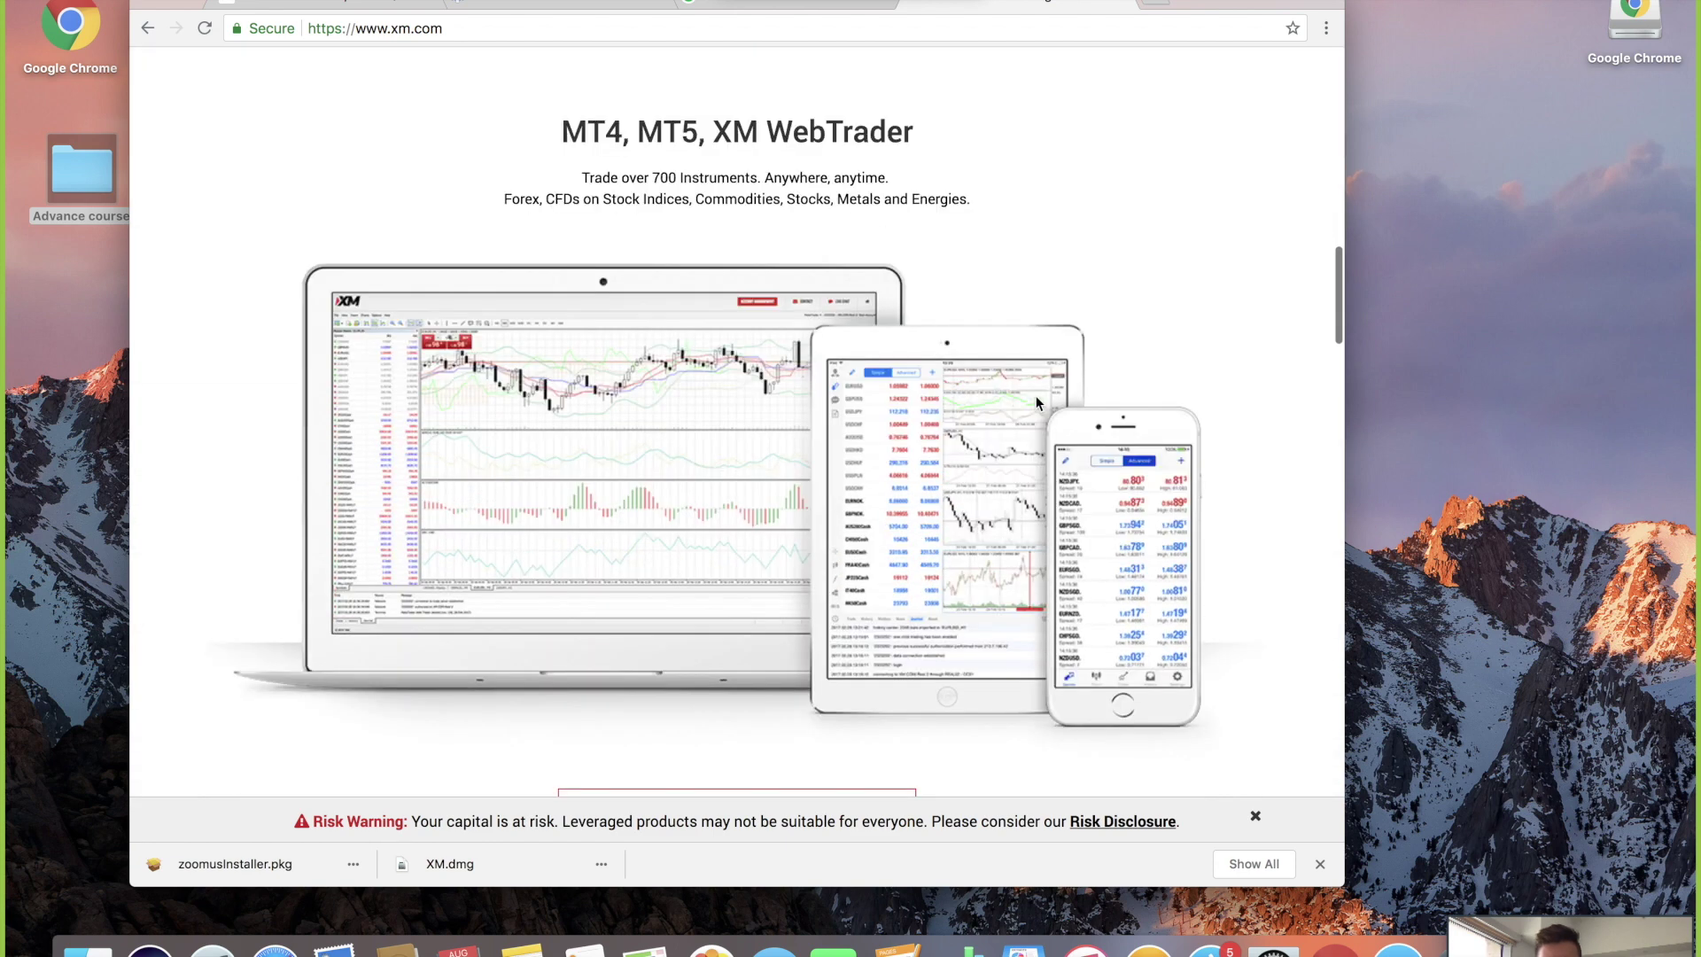
left_click(760, 589)
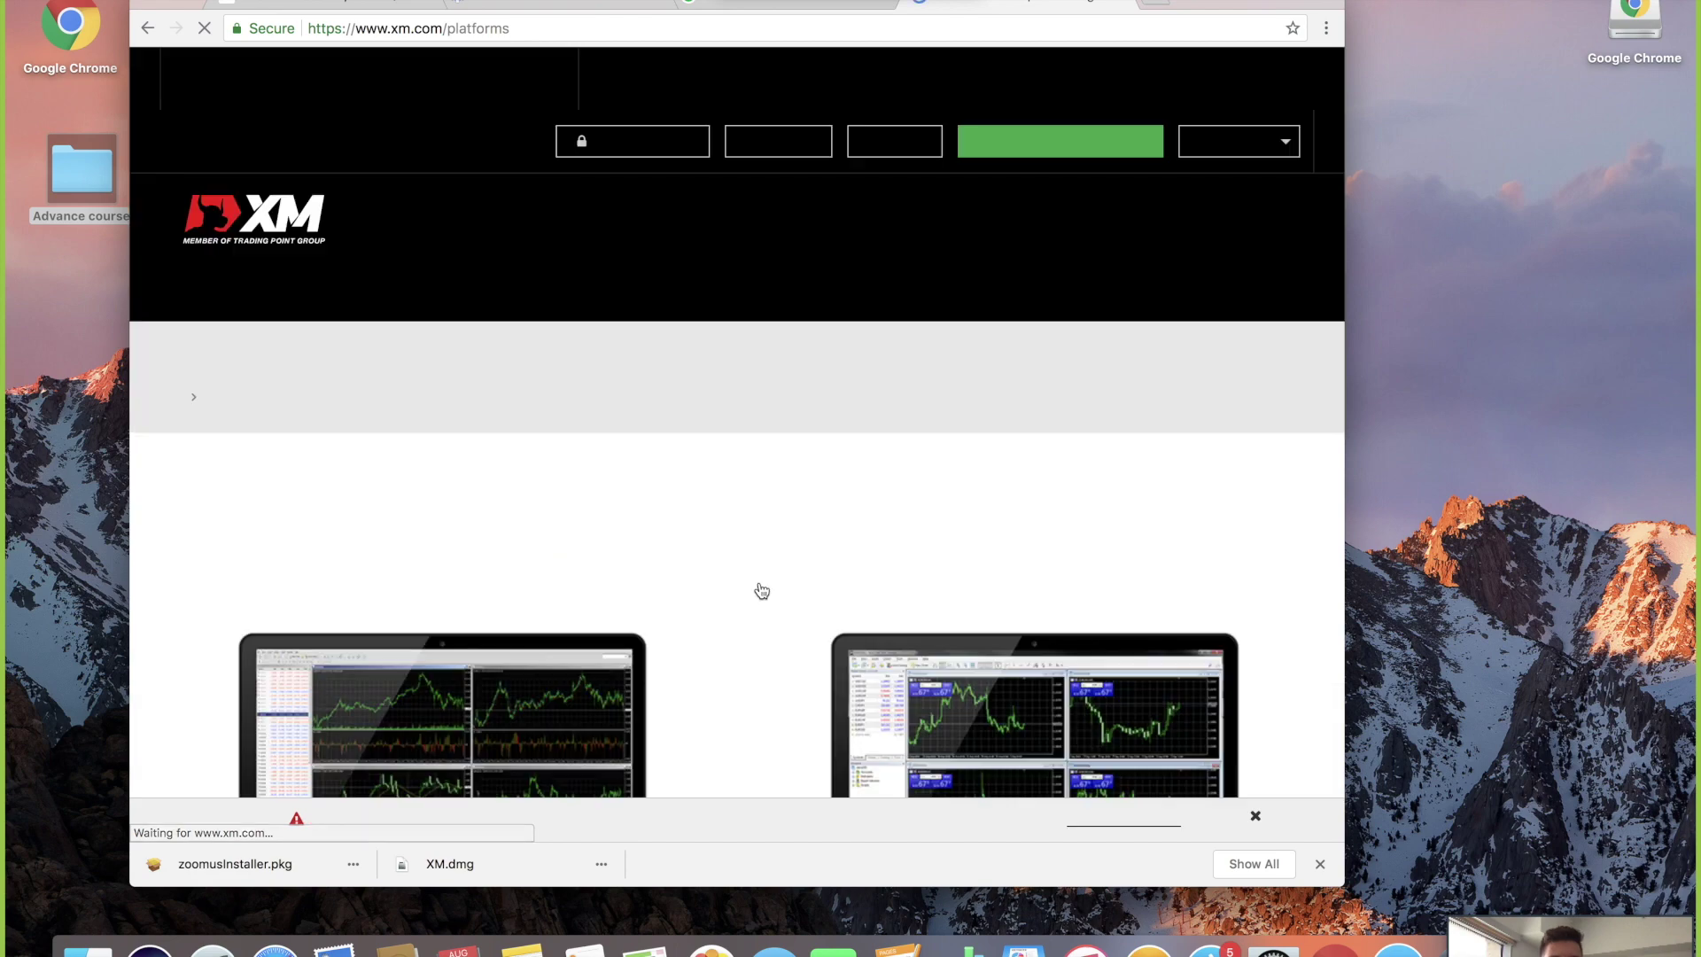
Open the MT4 for Mac page from the MetaTrader 4 platform list and bring its download option into view
scroll(796, 604, "down", 3)
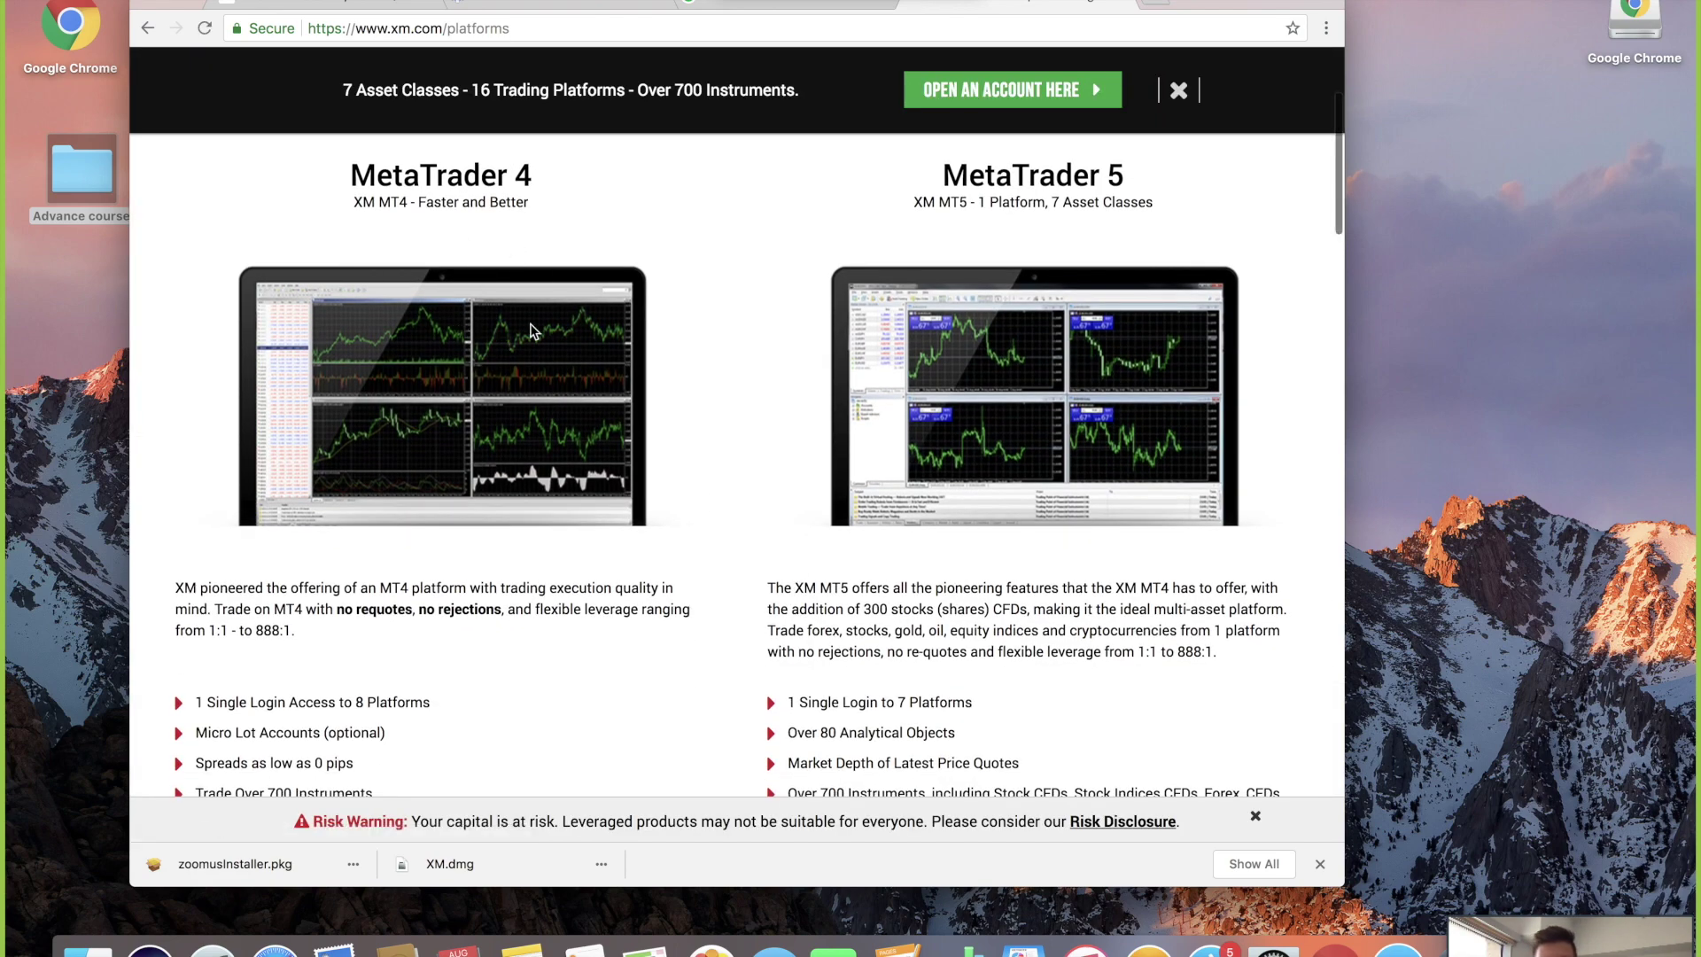
scroll(471, 496, "down", 3)
scroll(471, 498, "down", 5)
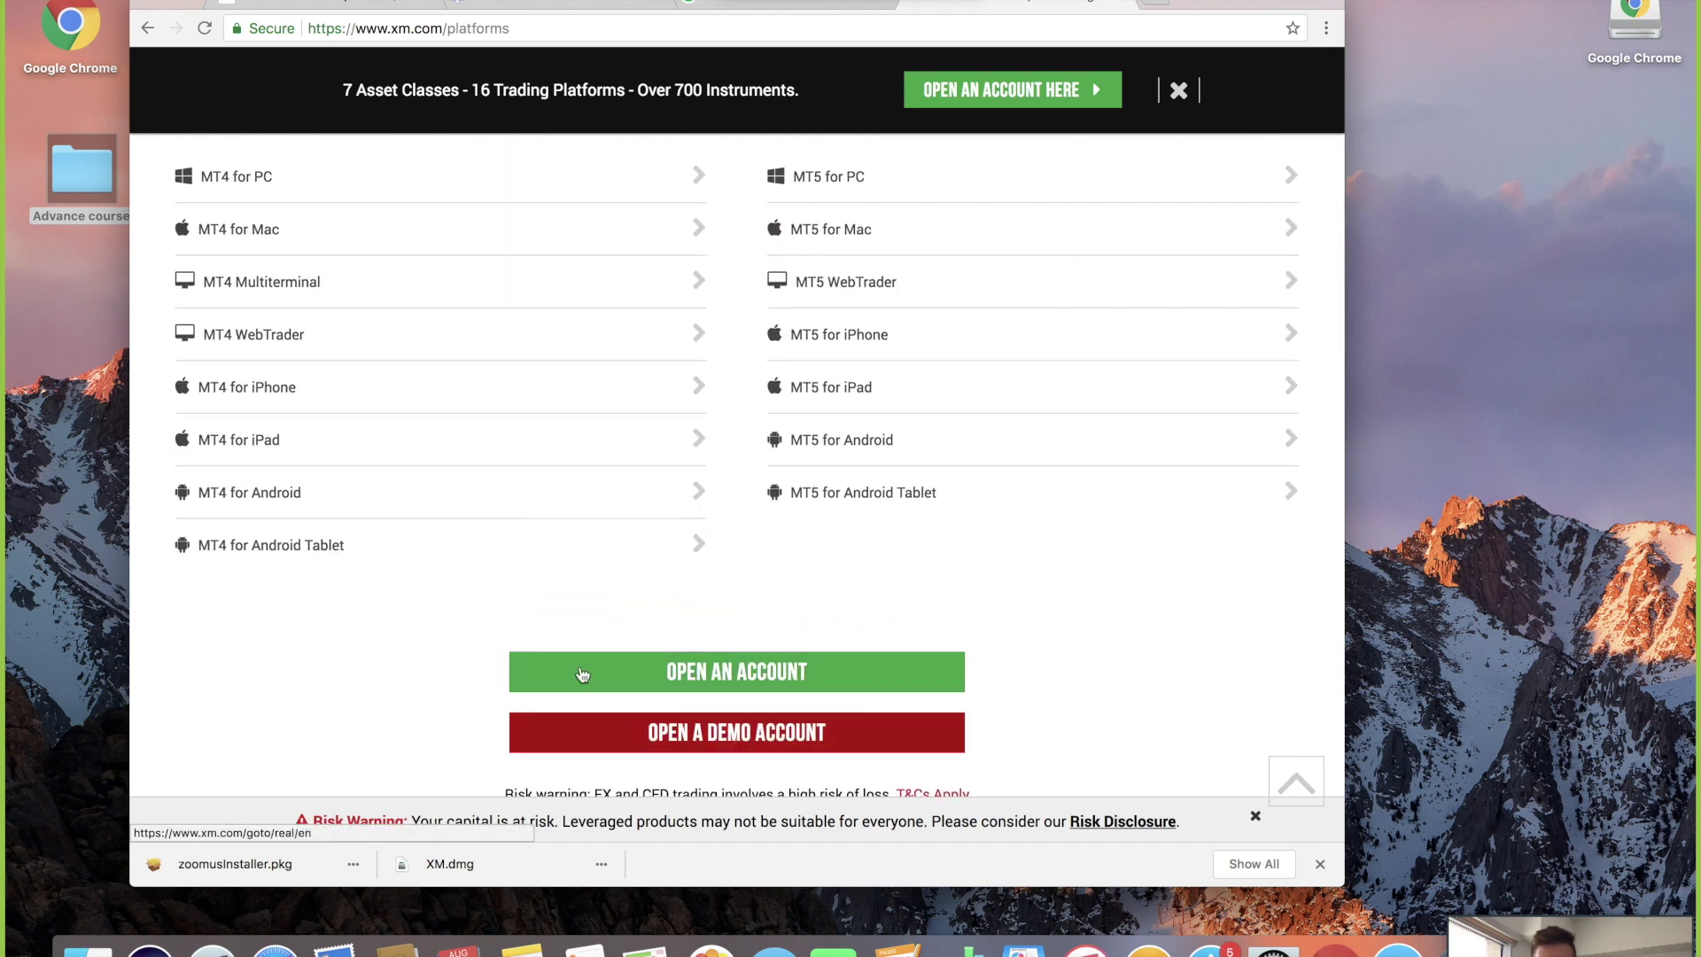
left_click(234, 241)
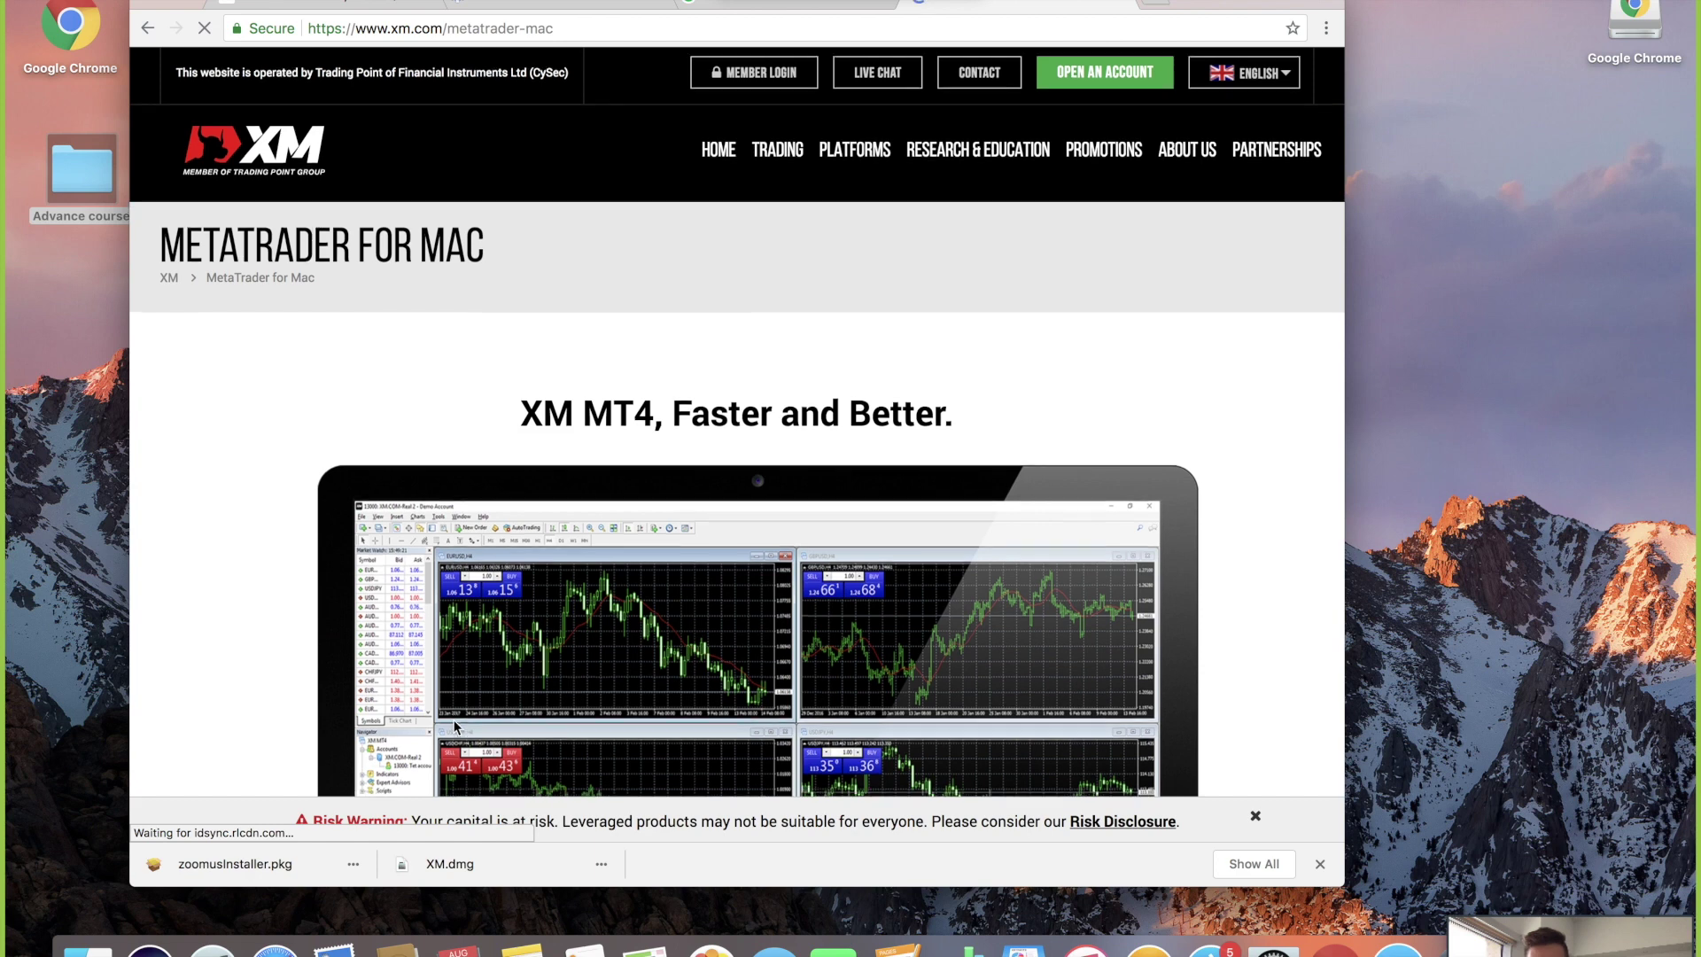
scroll(453, 723, "down", 5)
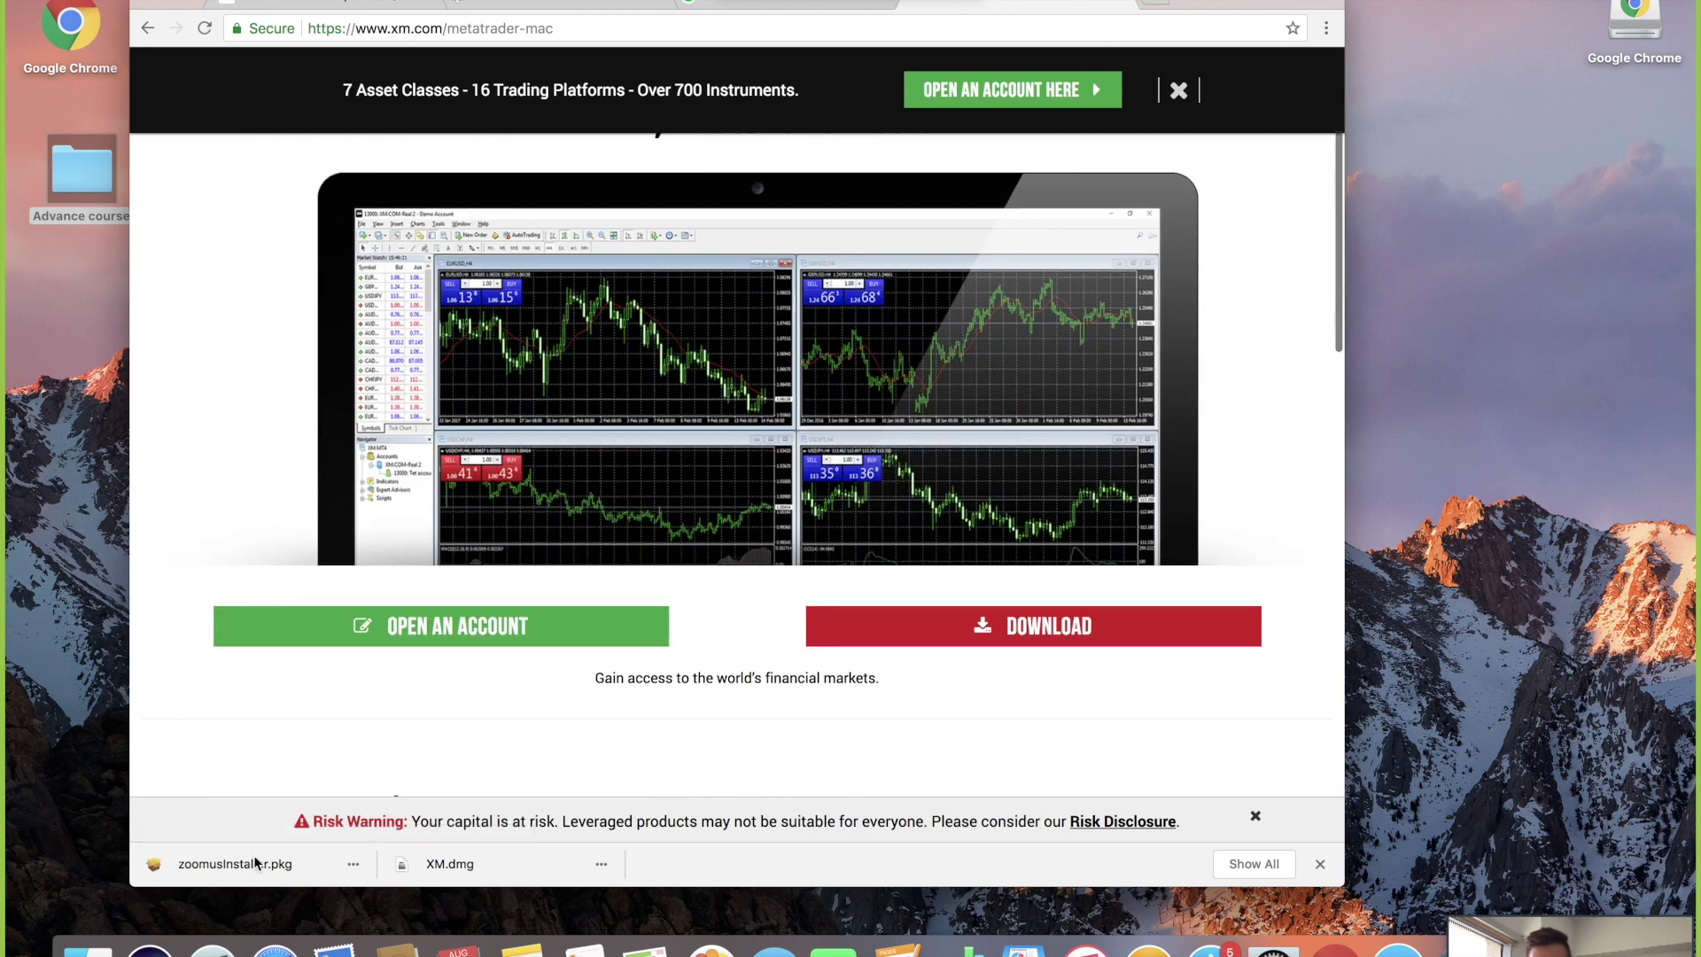
Open the downloaded XM.dmg and install XM MT4 by copying it into the Applications folder
left_click(462, 869)
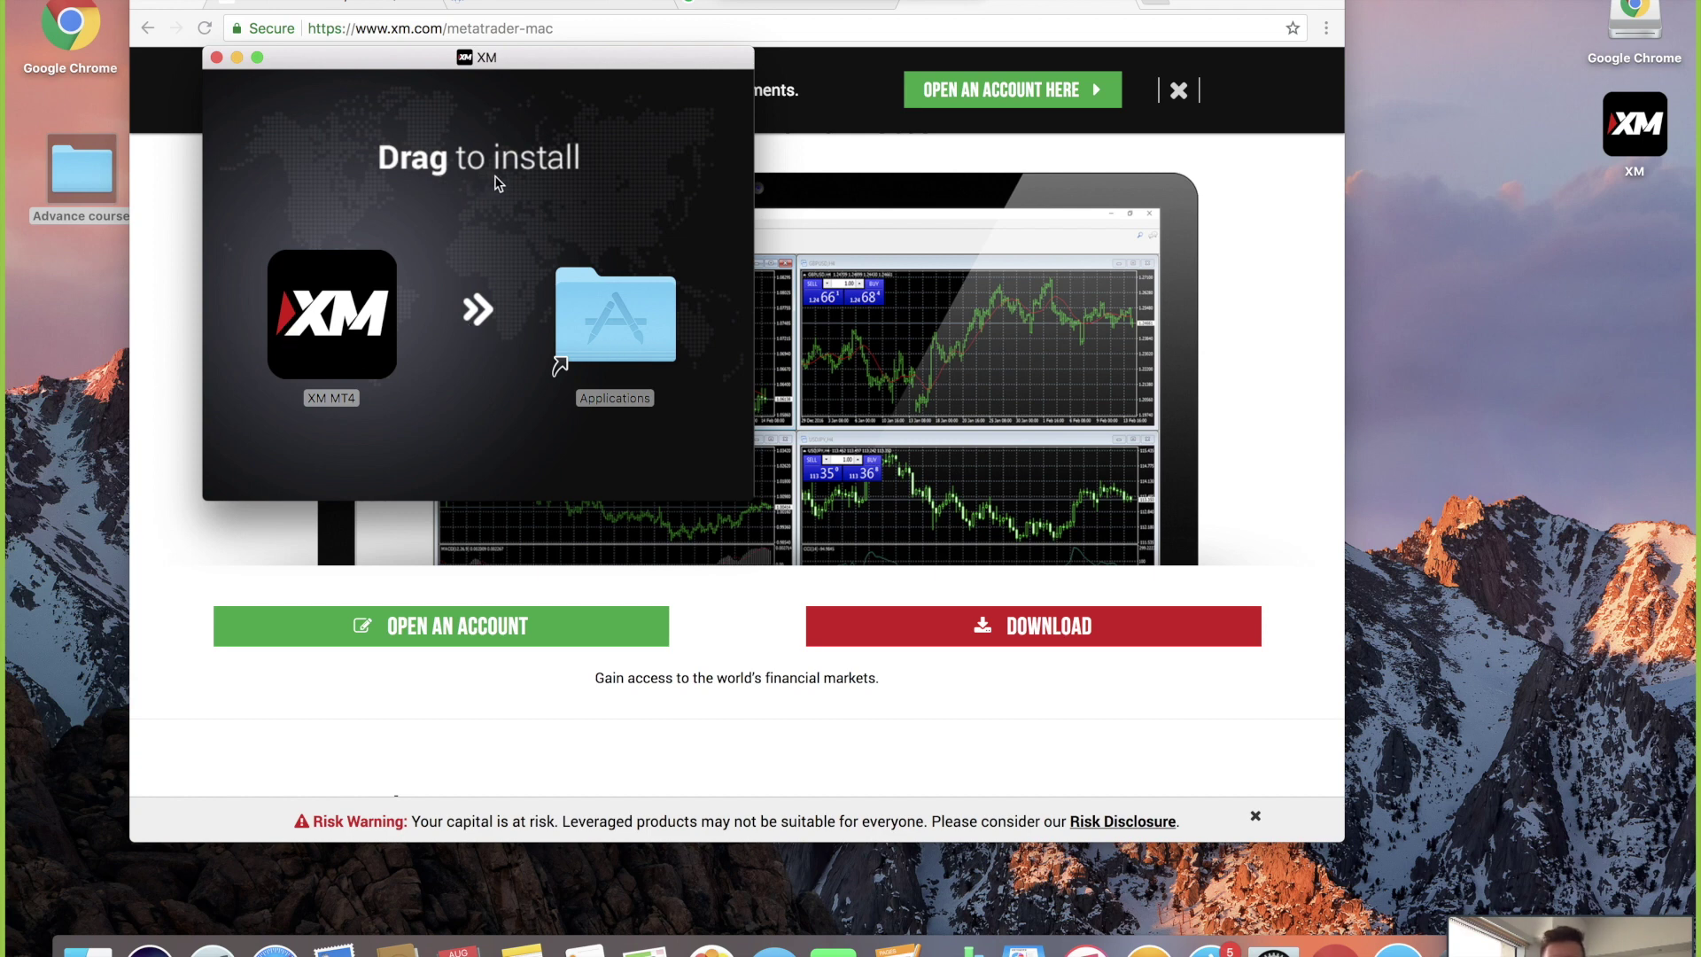
left_click(330, 310)
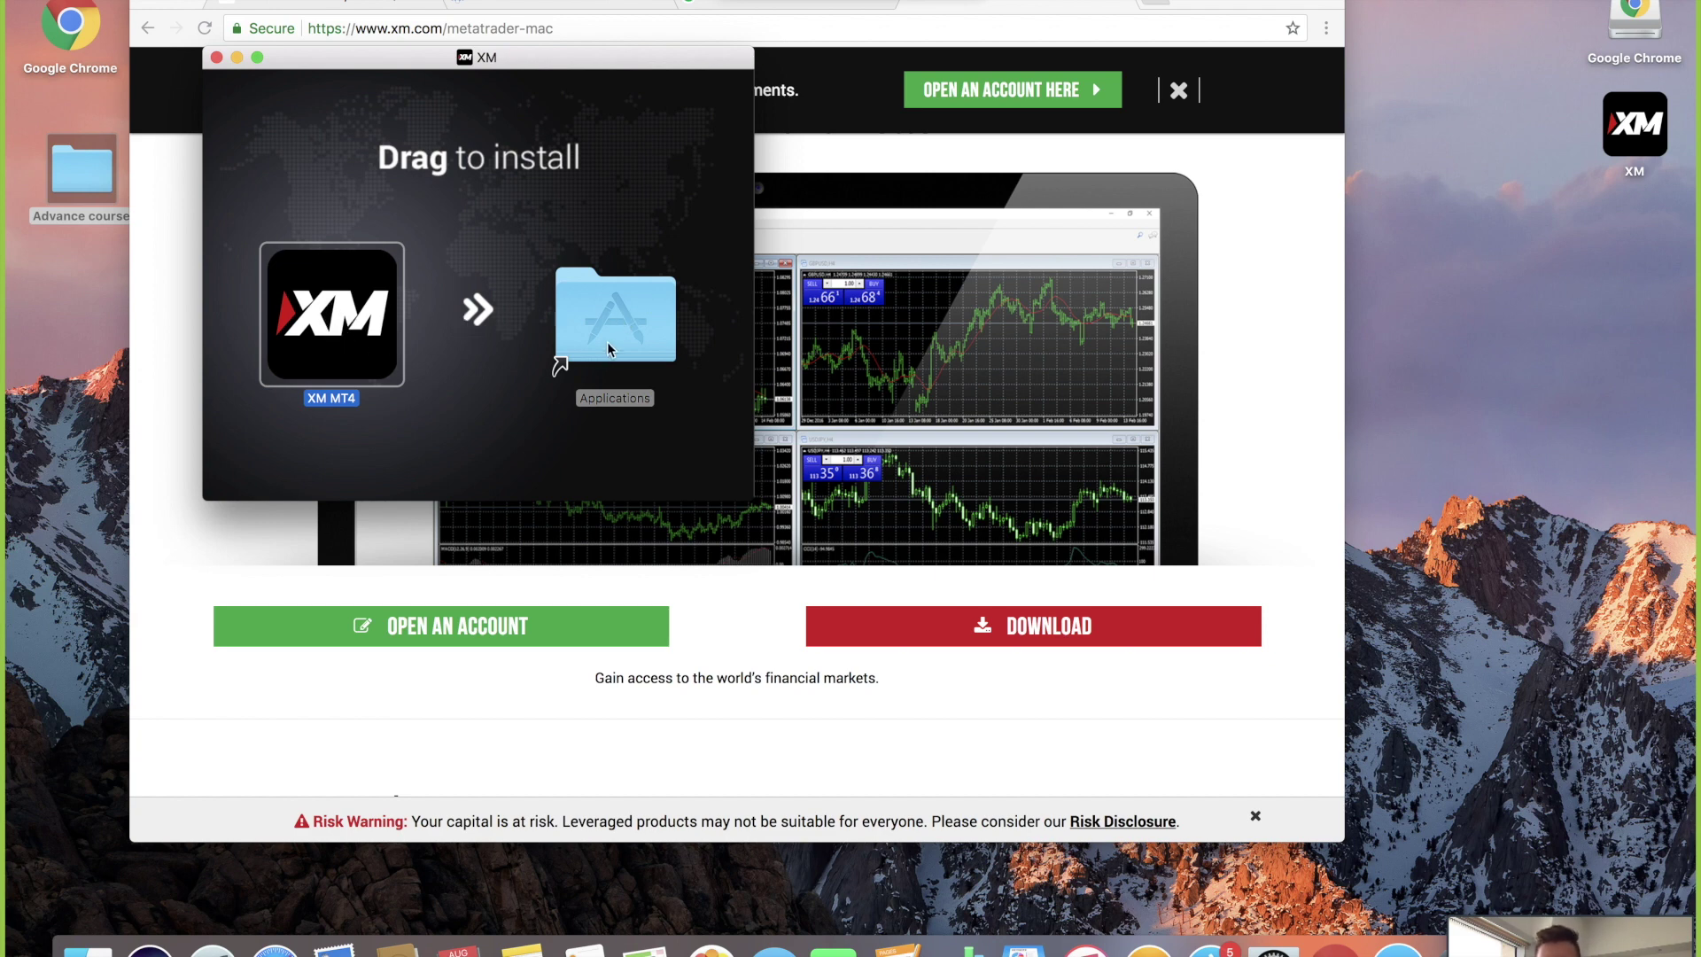
mouse_move(378, 359)
left_mouse_down()
mouse_move(444, 370)
mouse_move(388, 352)
left_mouse_up()
left_click(576, 347)
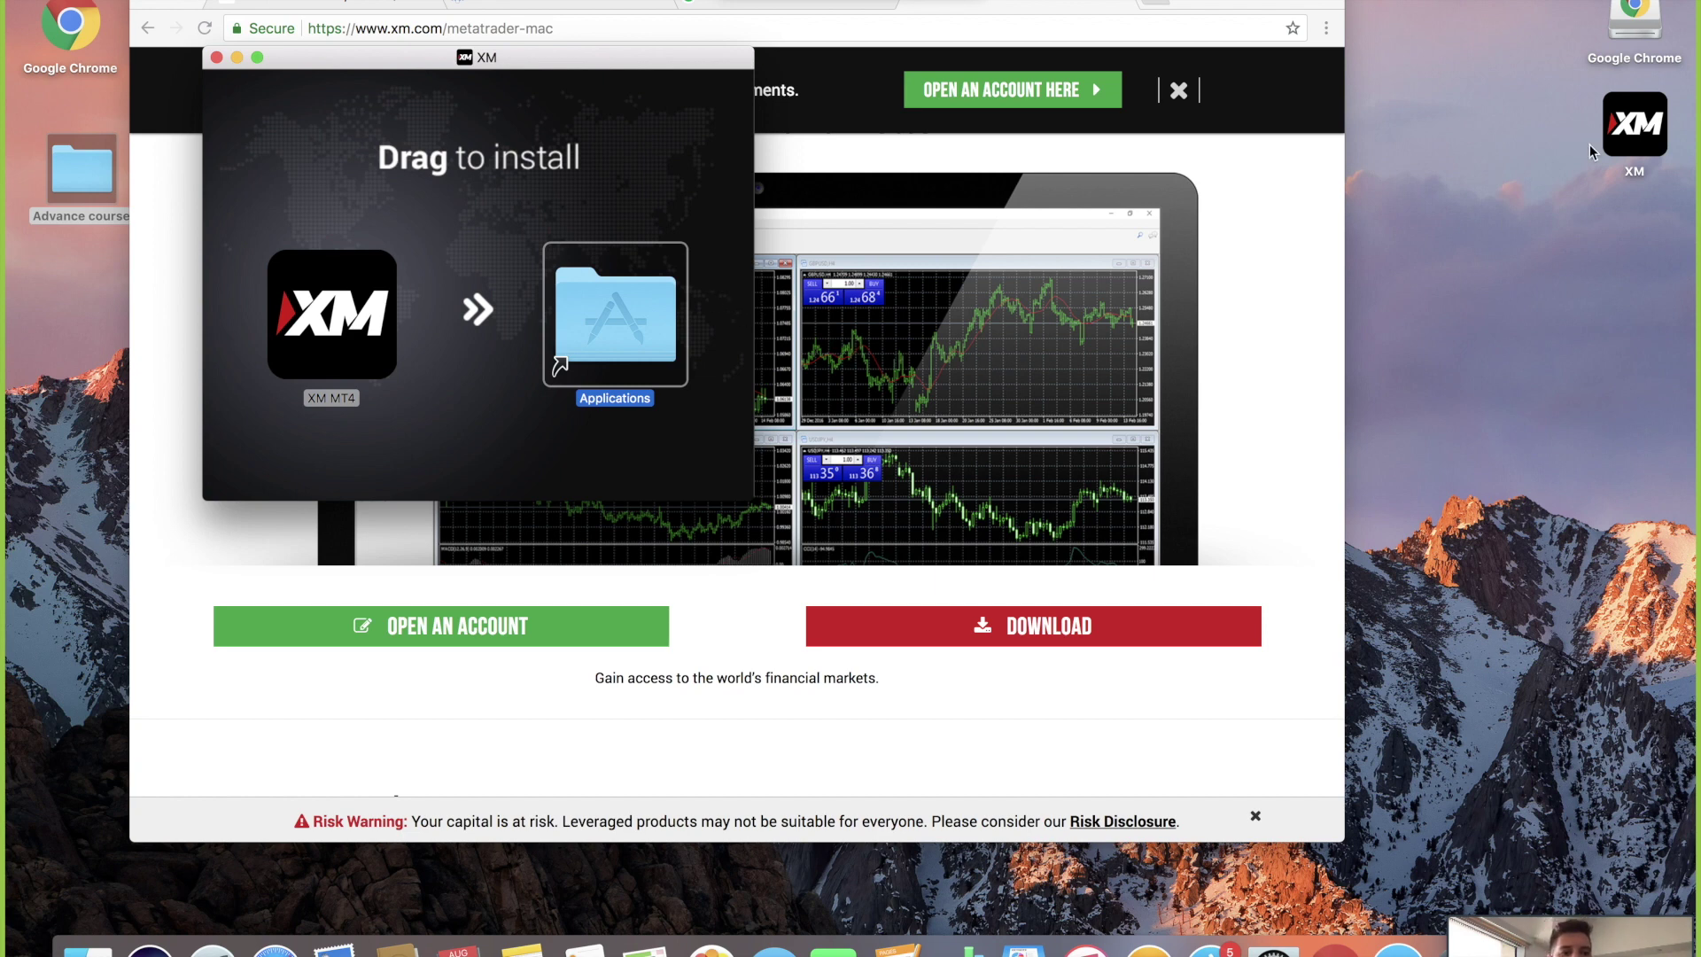
left_click_drag(283, 302, 583, 292)
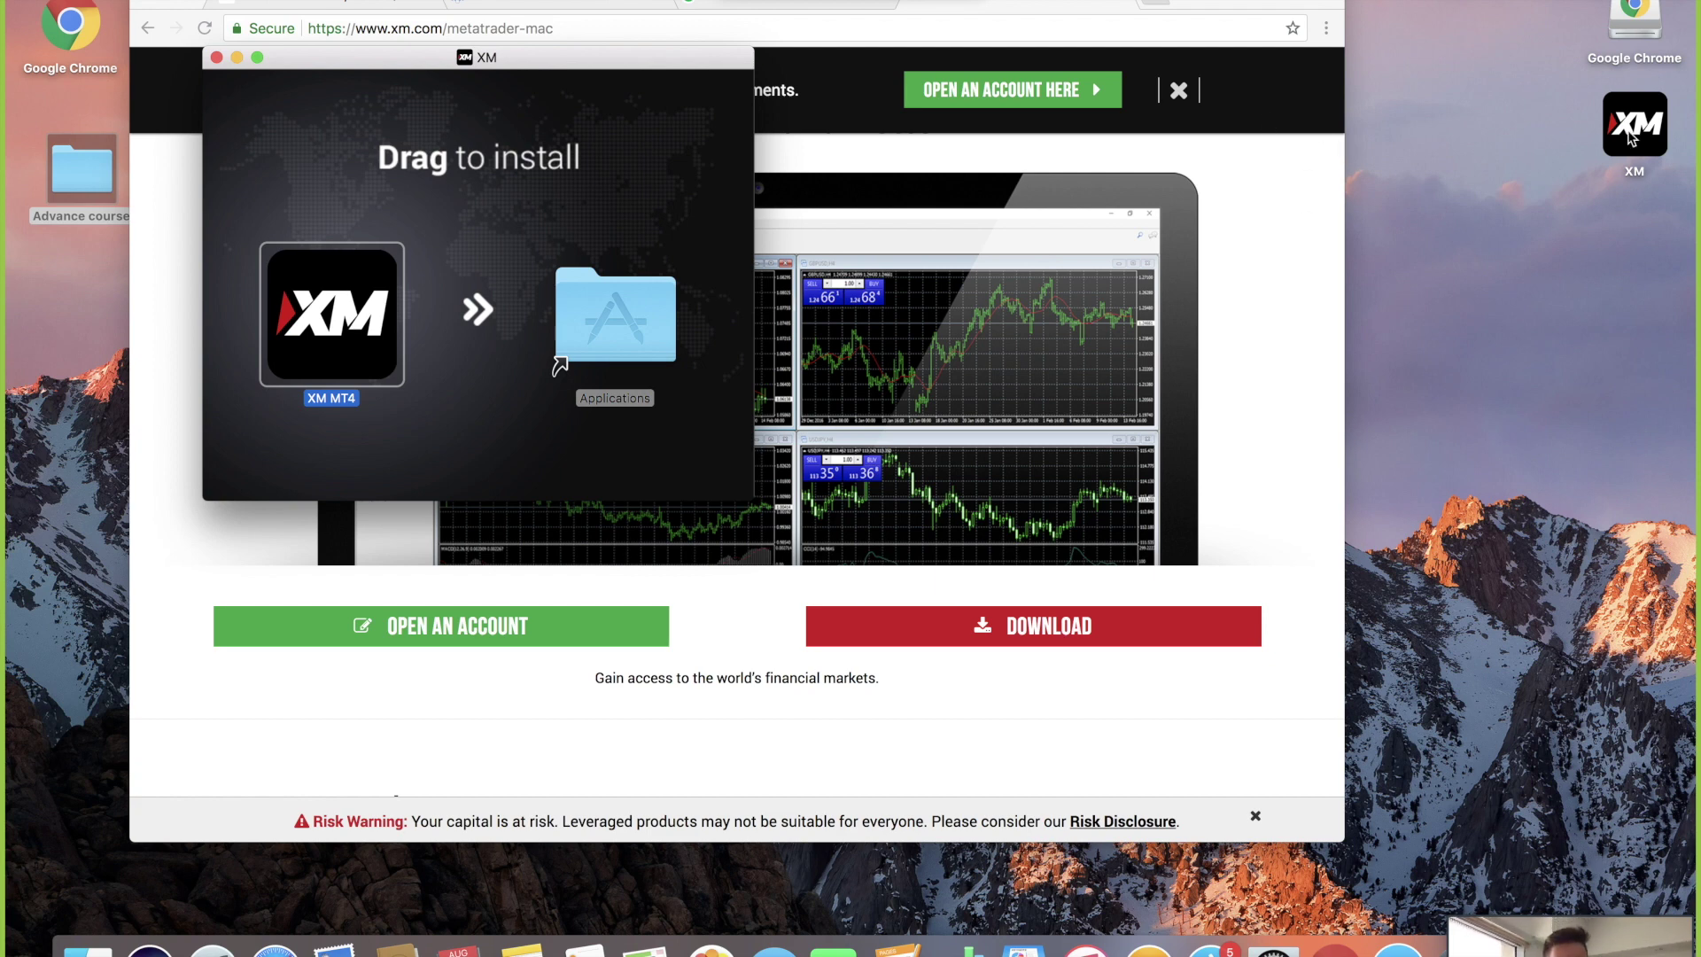
Clear the installer and browser windows off the desktop, reopen the XM disk image, and move the webcam panel clear of the Dock
left_click(237, 59)
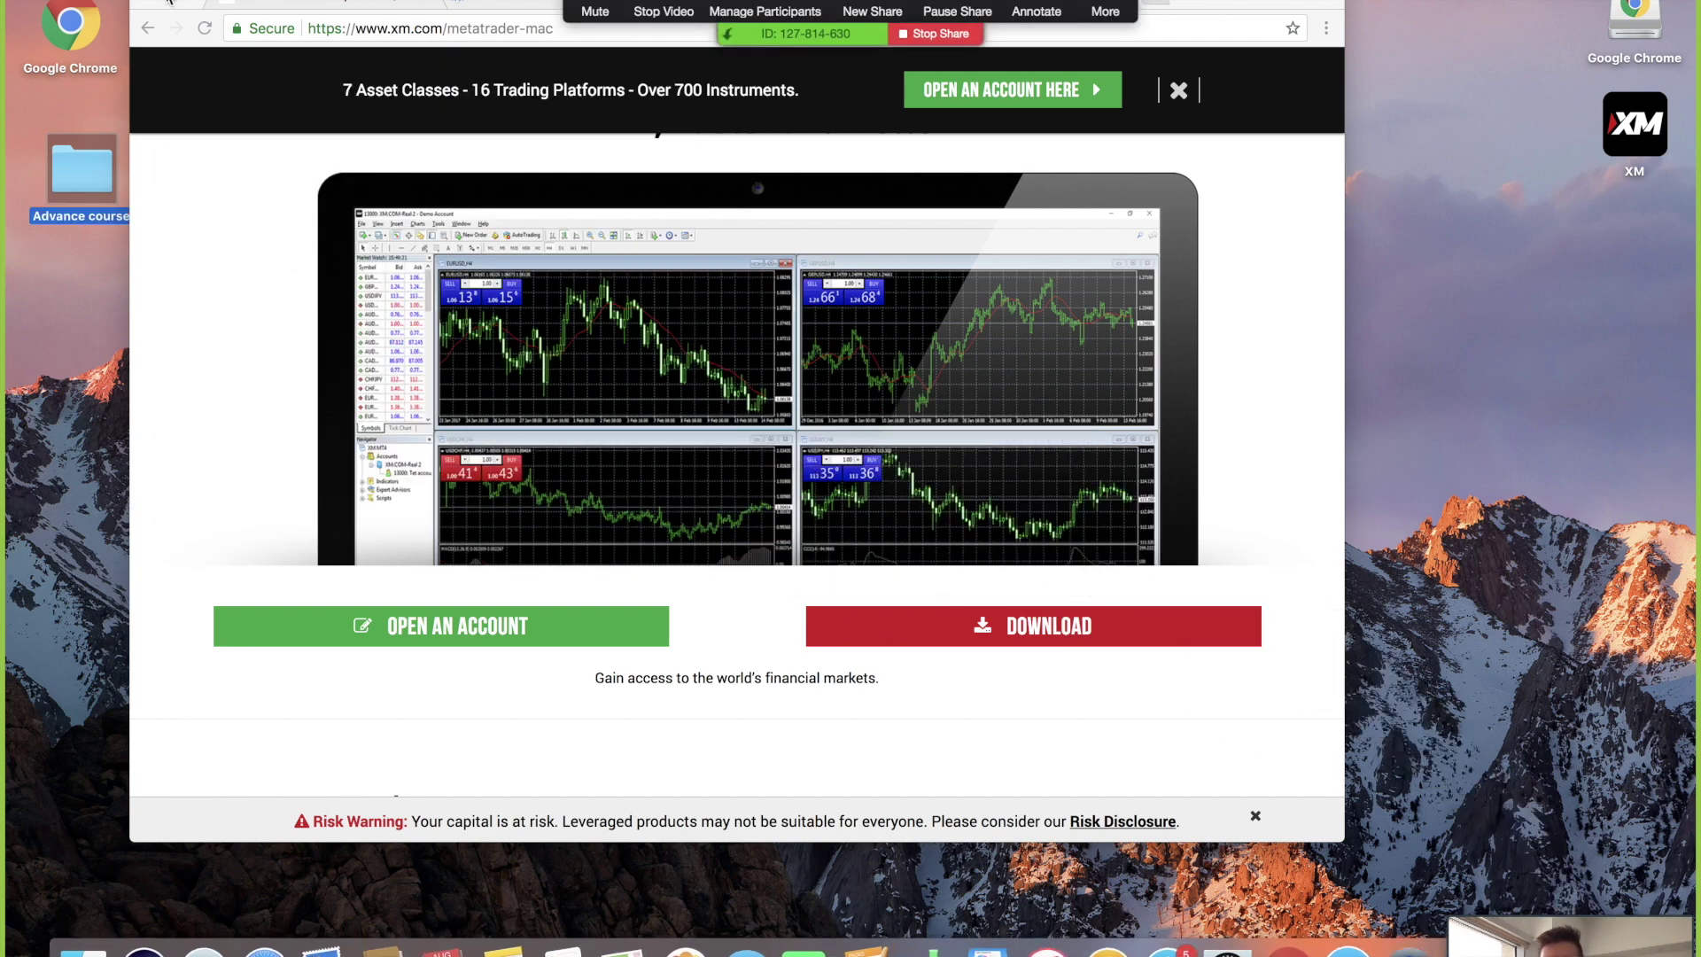
left_click(171, 2)
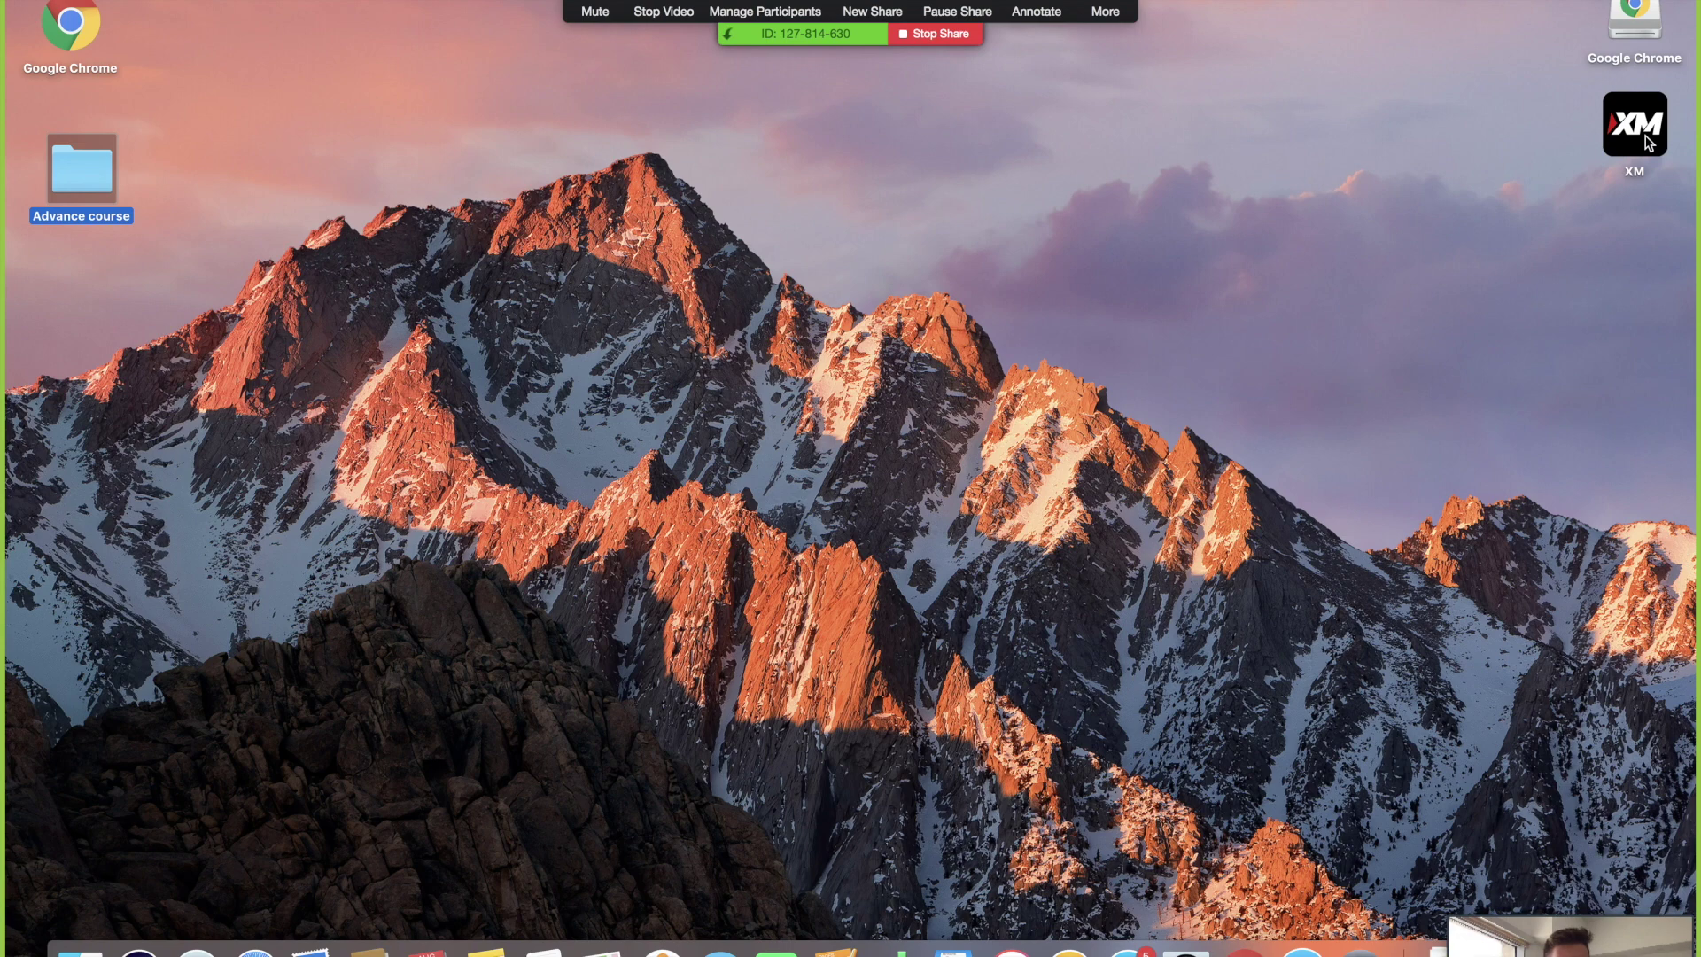
left_click(1645, 140)
double_click(1646, 140)
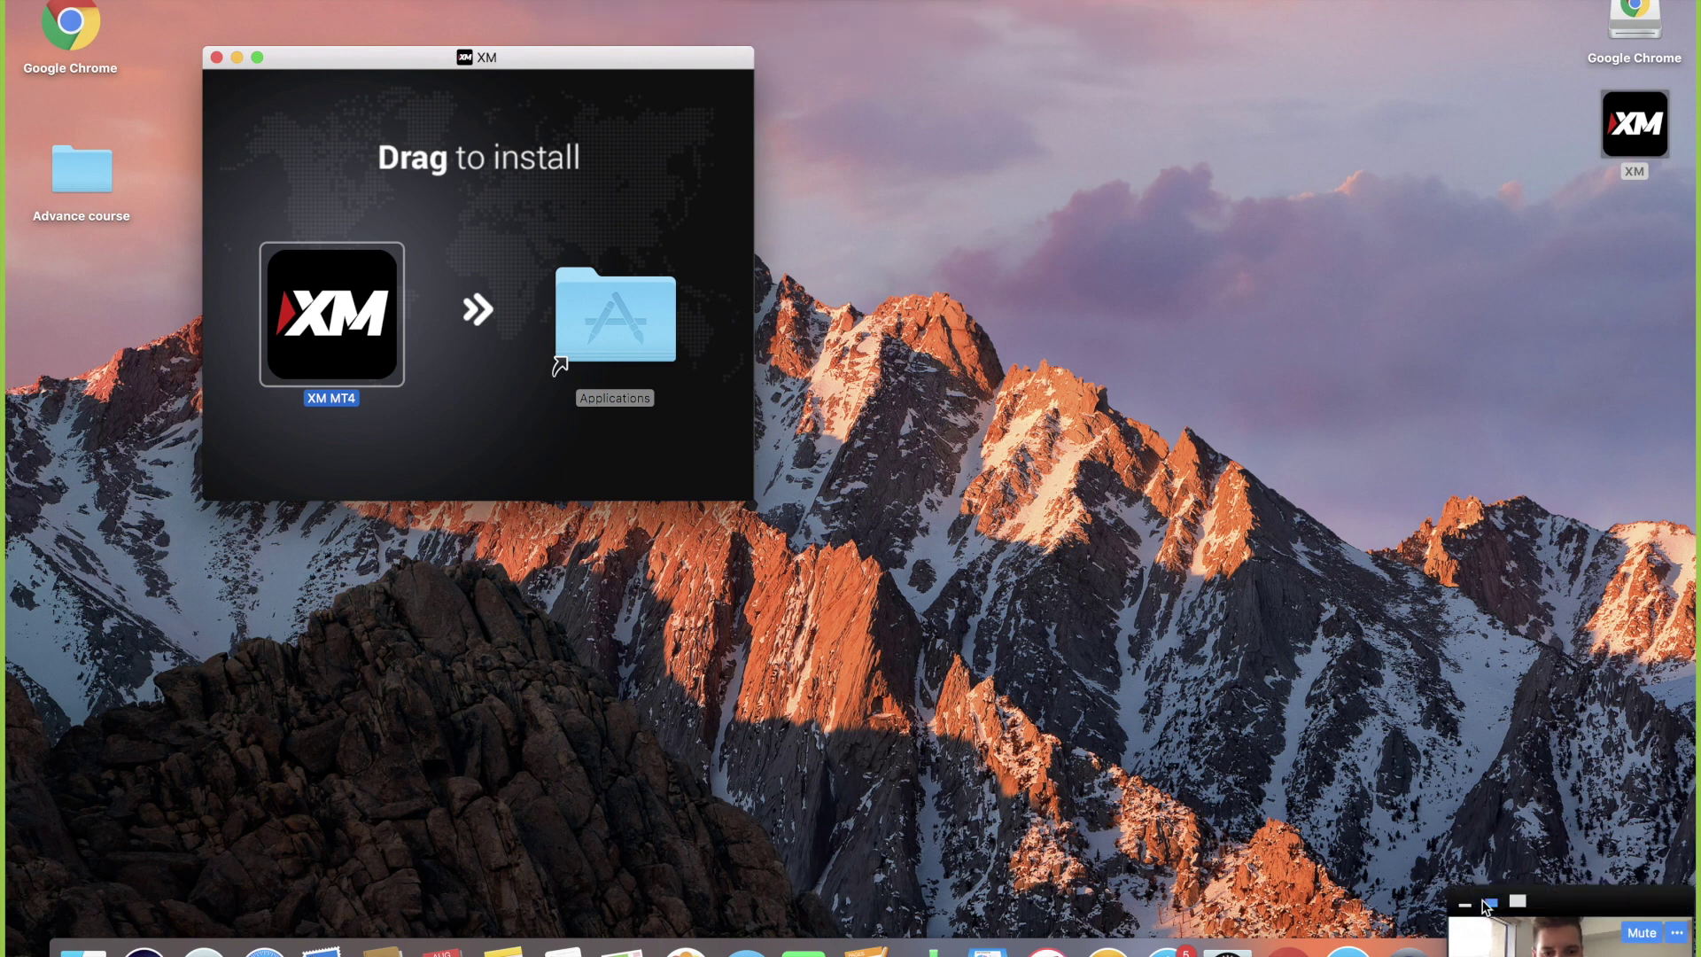
left_click_drag(1582, 912, 1532, 714)
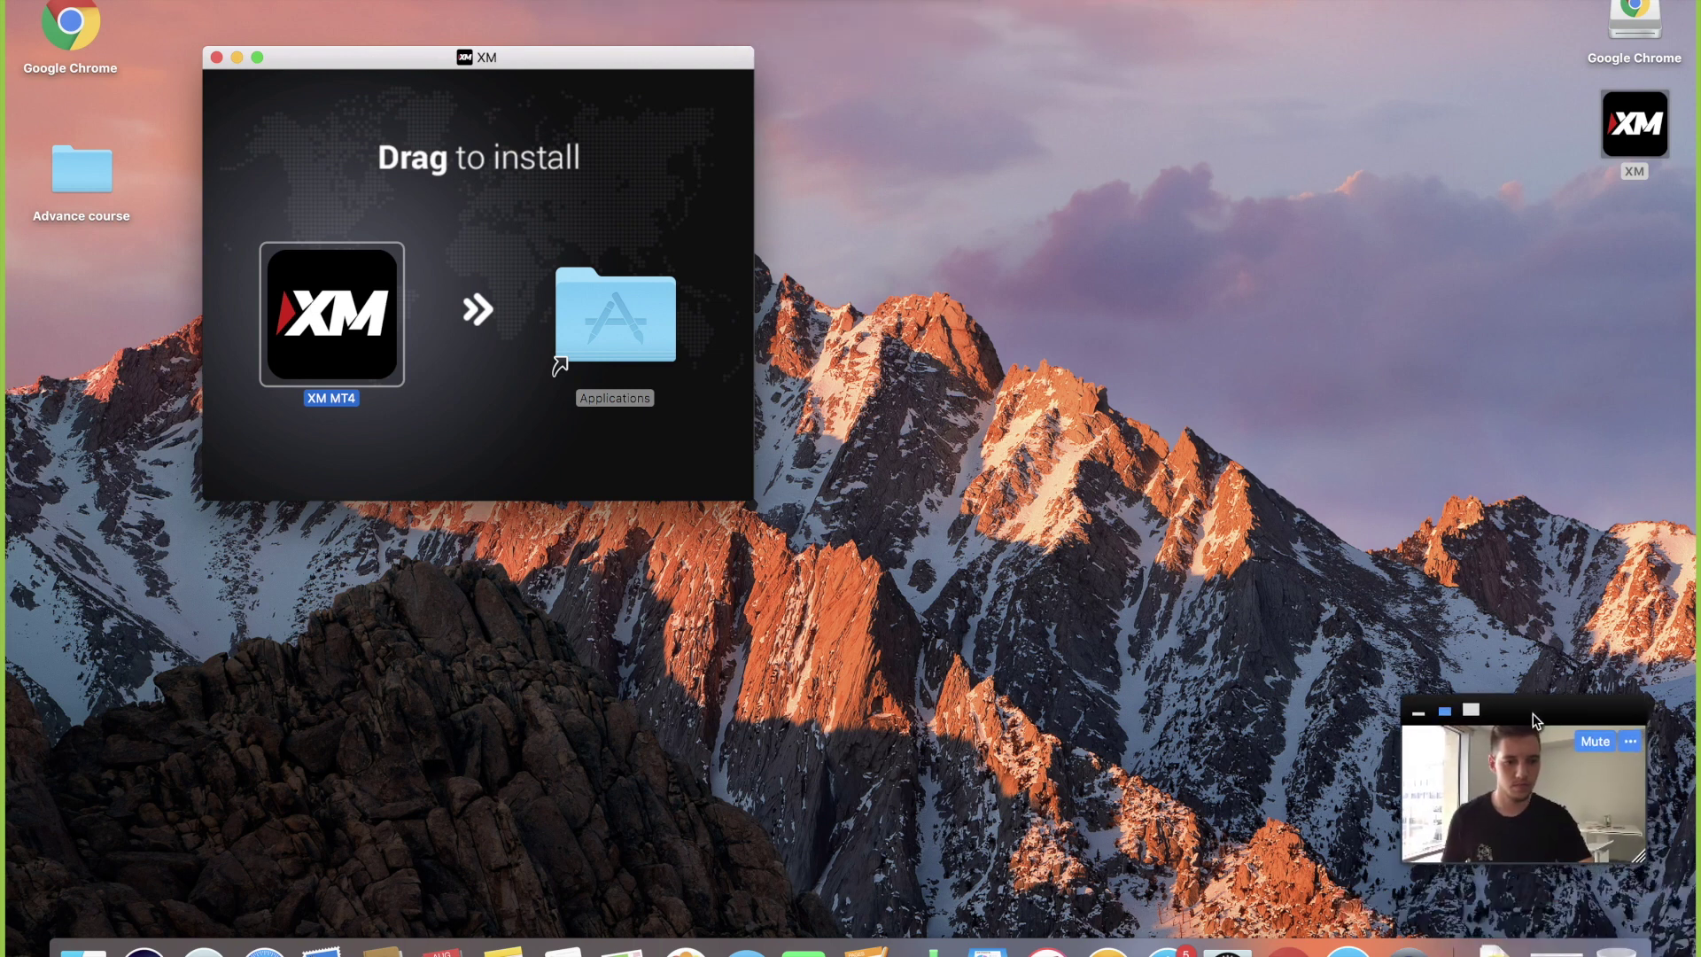
Minimize the restored browser window, copy XM MT4 into Applications again, and stop the replacement of the existing item
left_click(1554, 946)
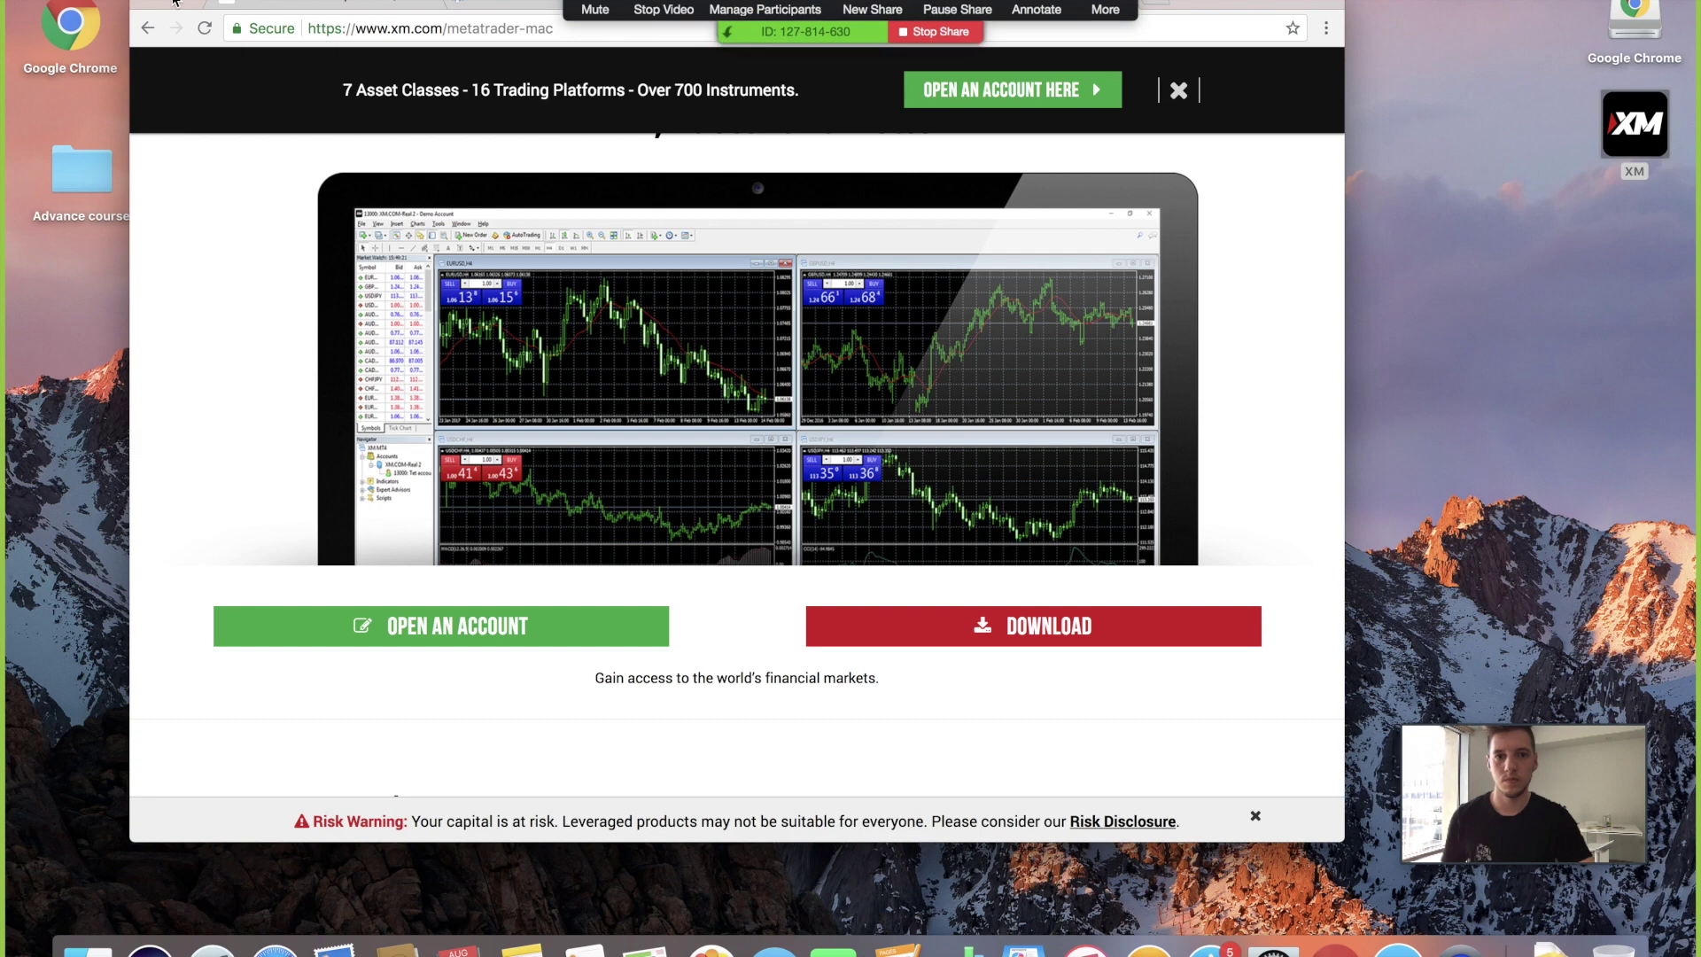
key("super+m")
left_click_drag(341, 306, 592, 325)
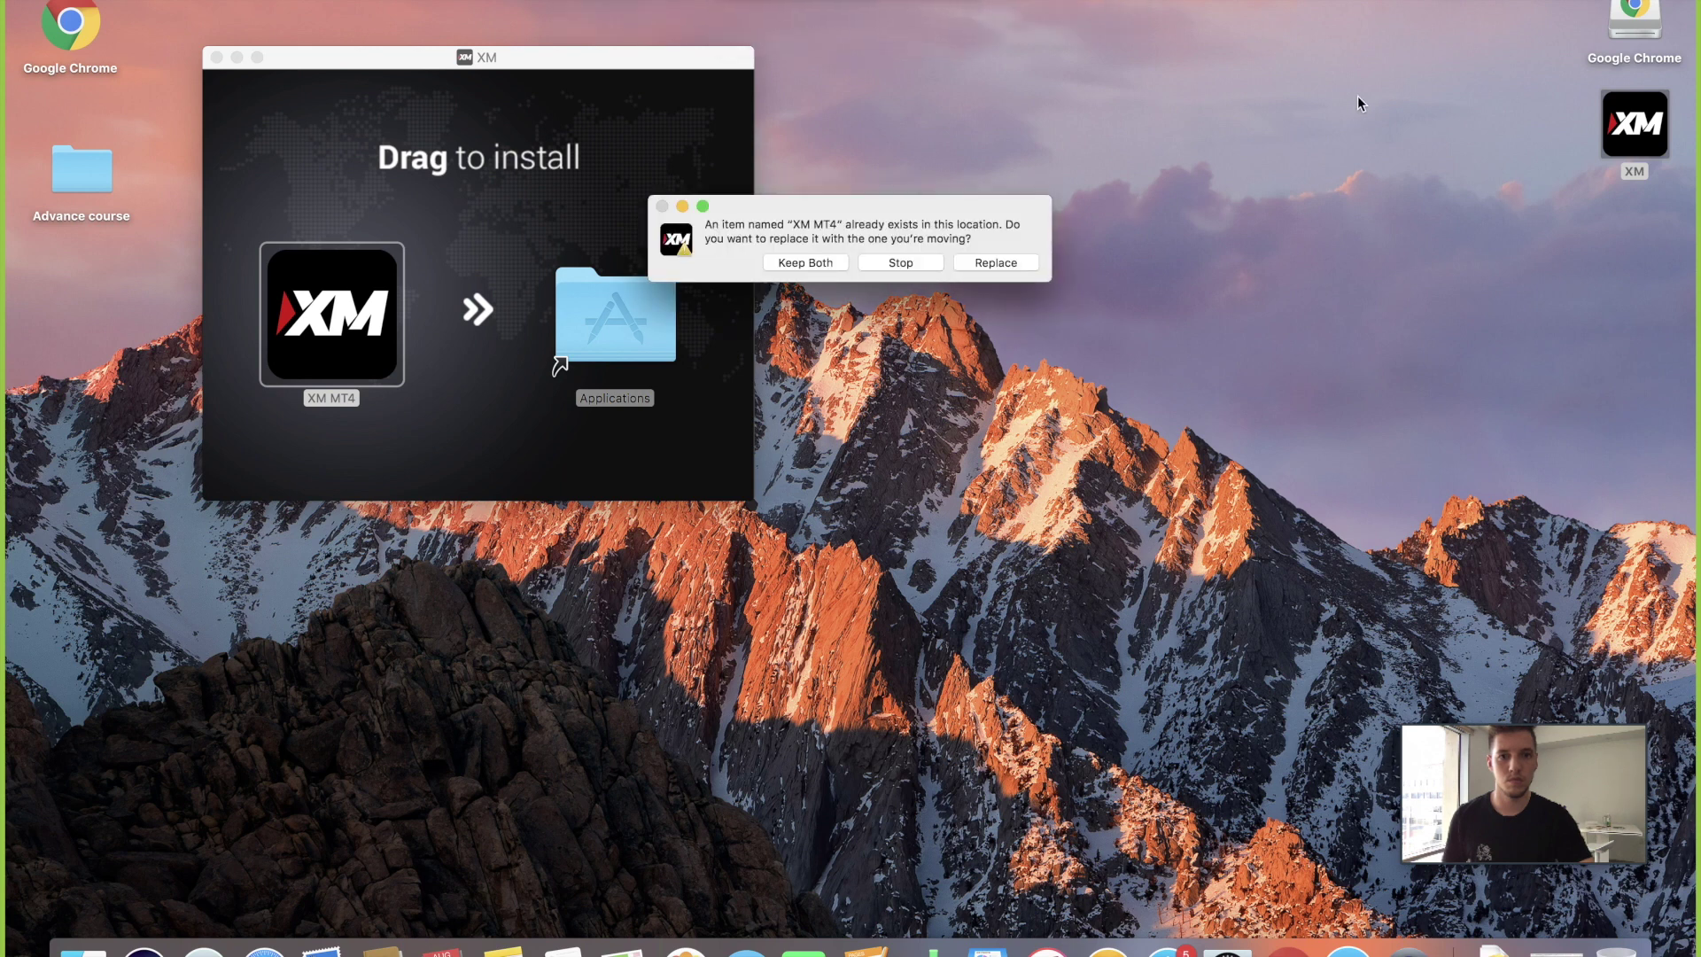
left_click(894, 266)
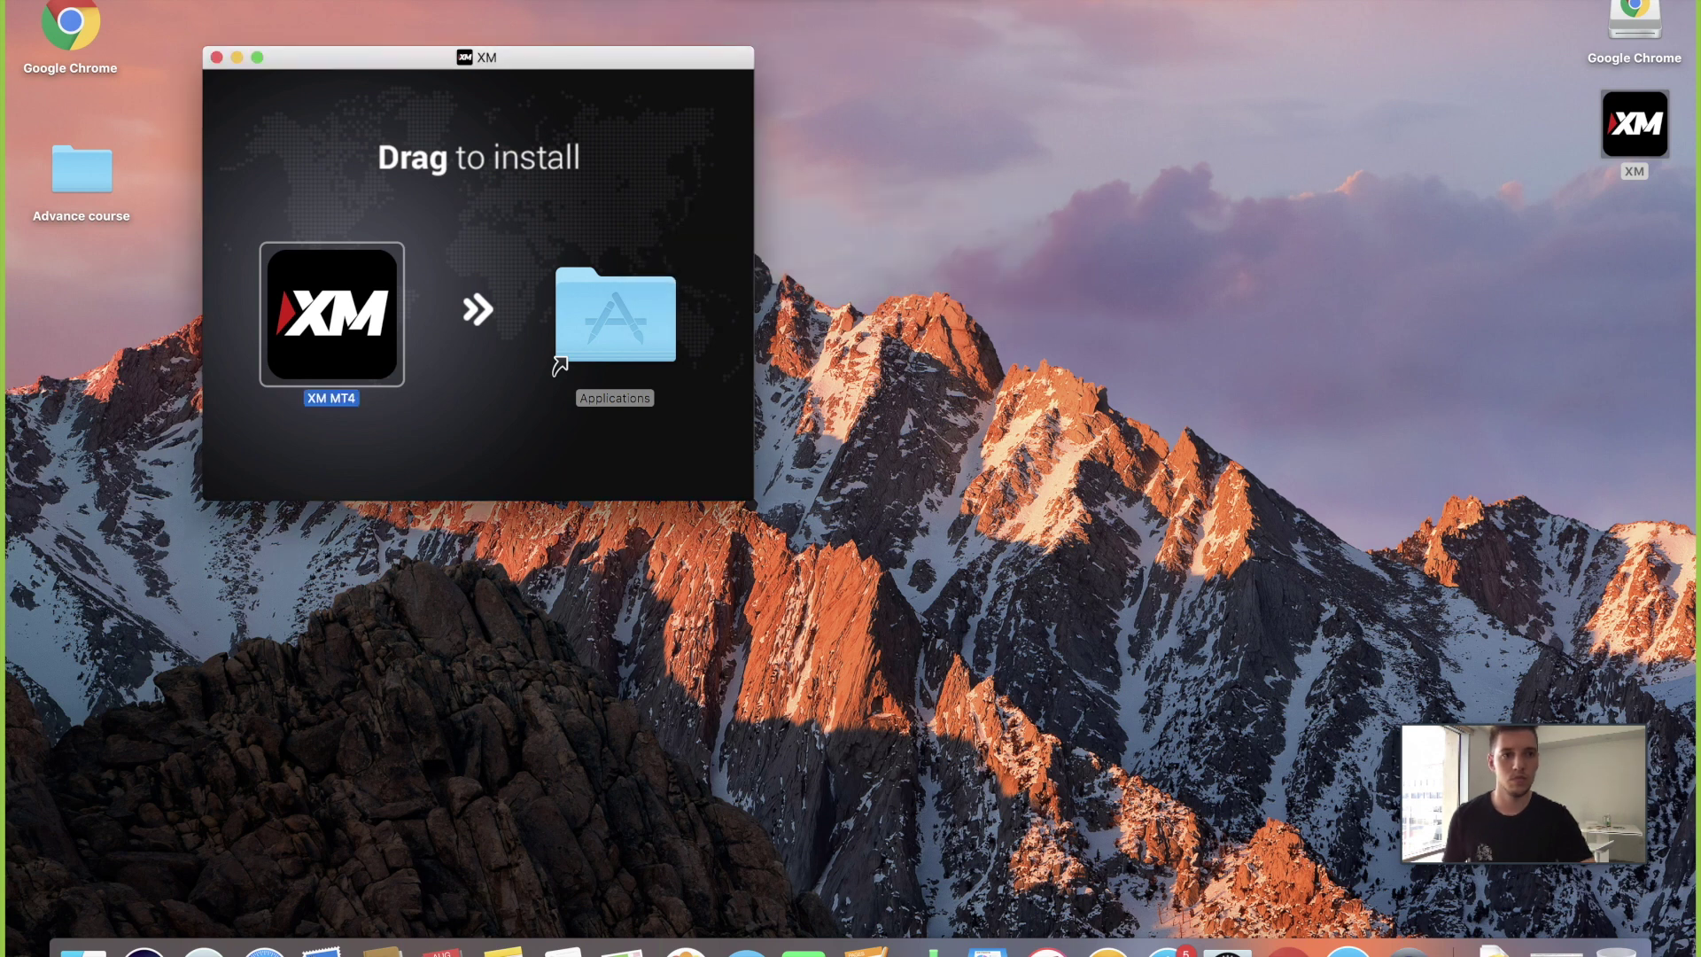
Try to launch XM MT4 from a Spotlight search for xm, dismiss the security alert, and close the installer window
key("super+space")
type("xm.dmg")
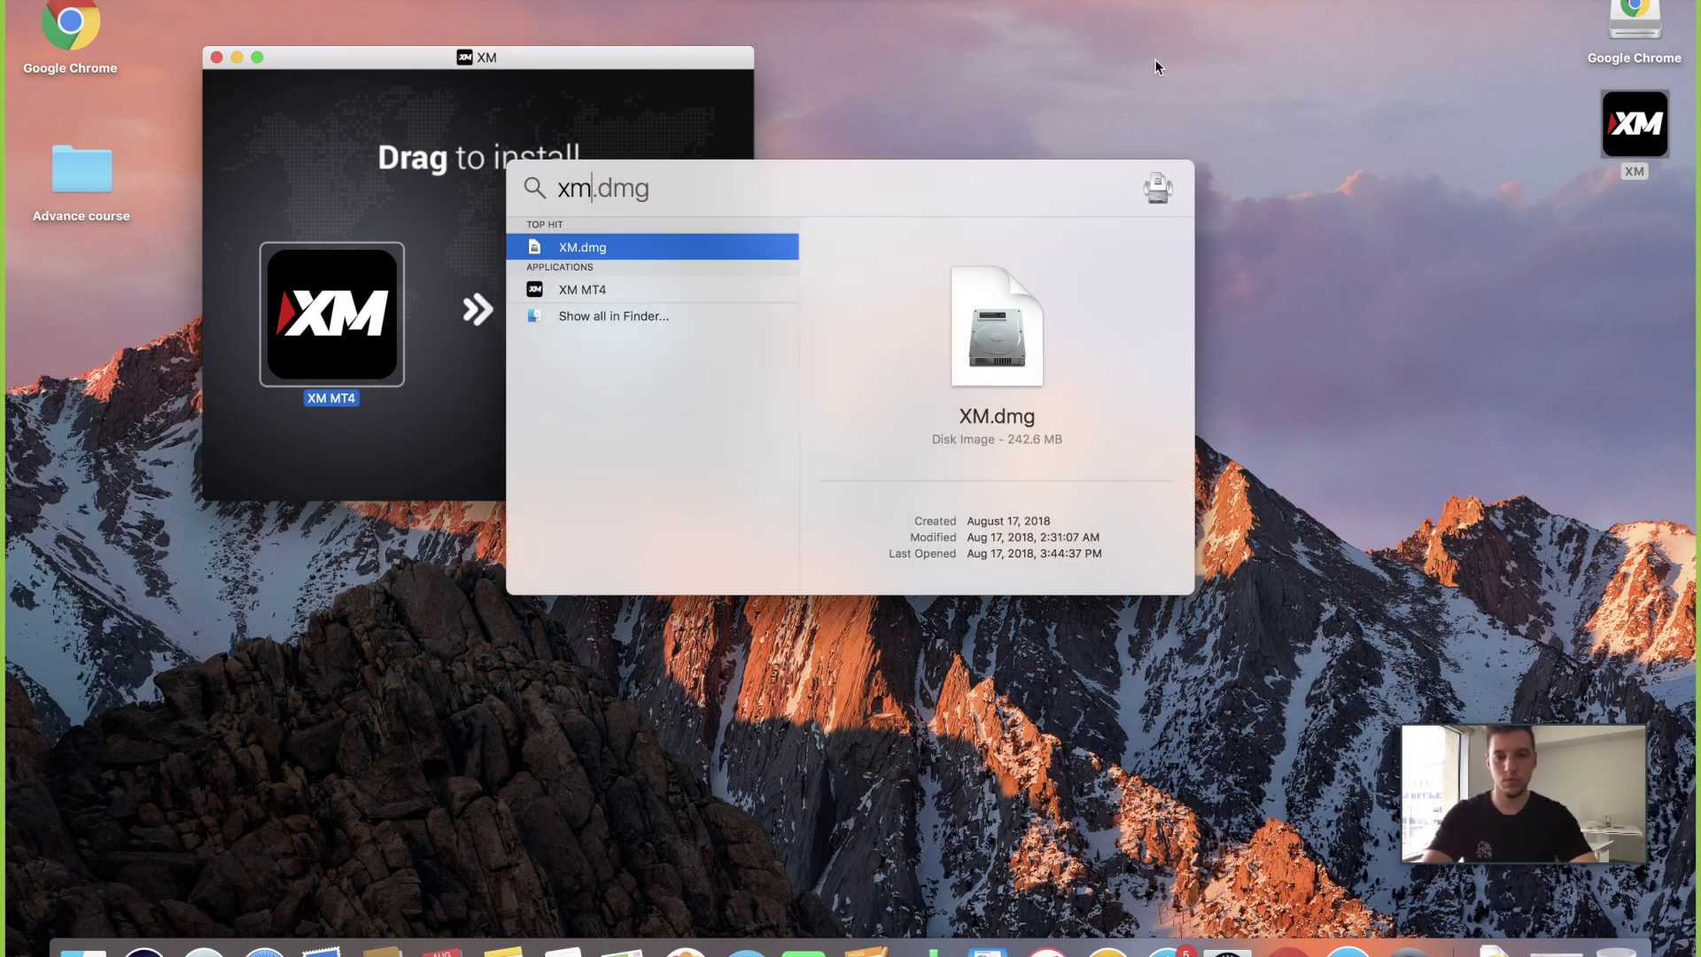
left_click(590, 293)
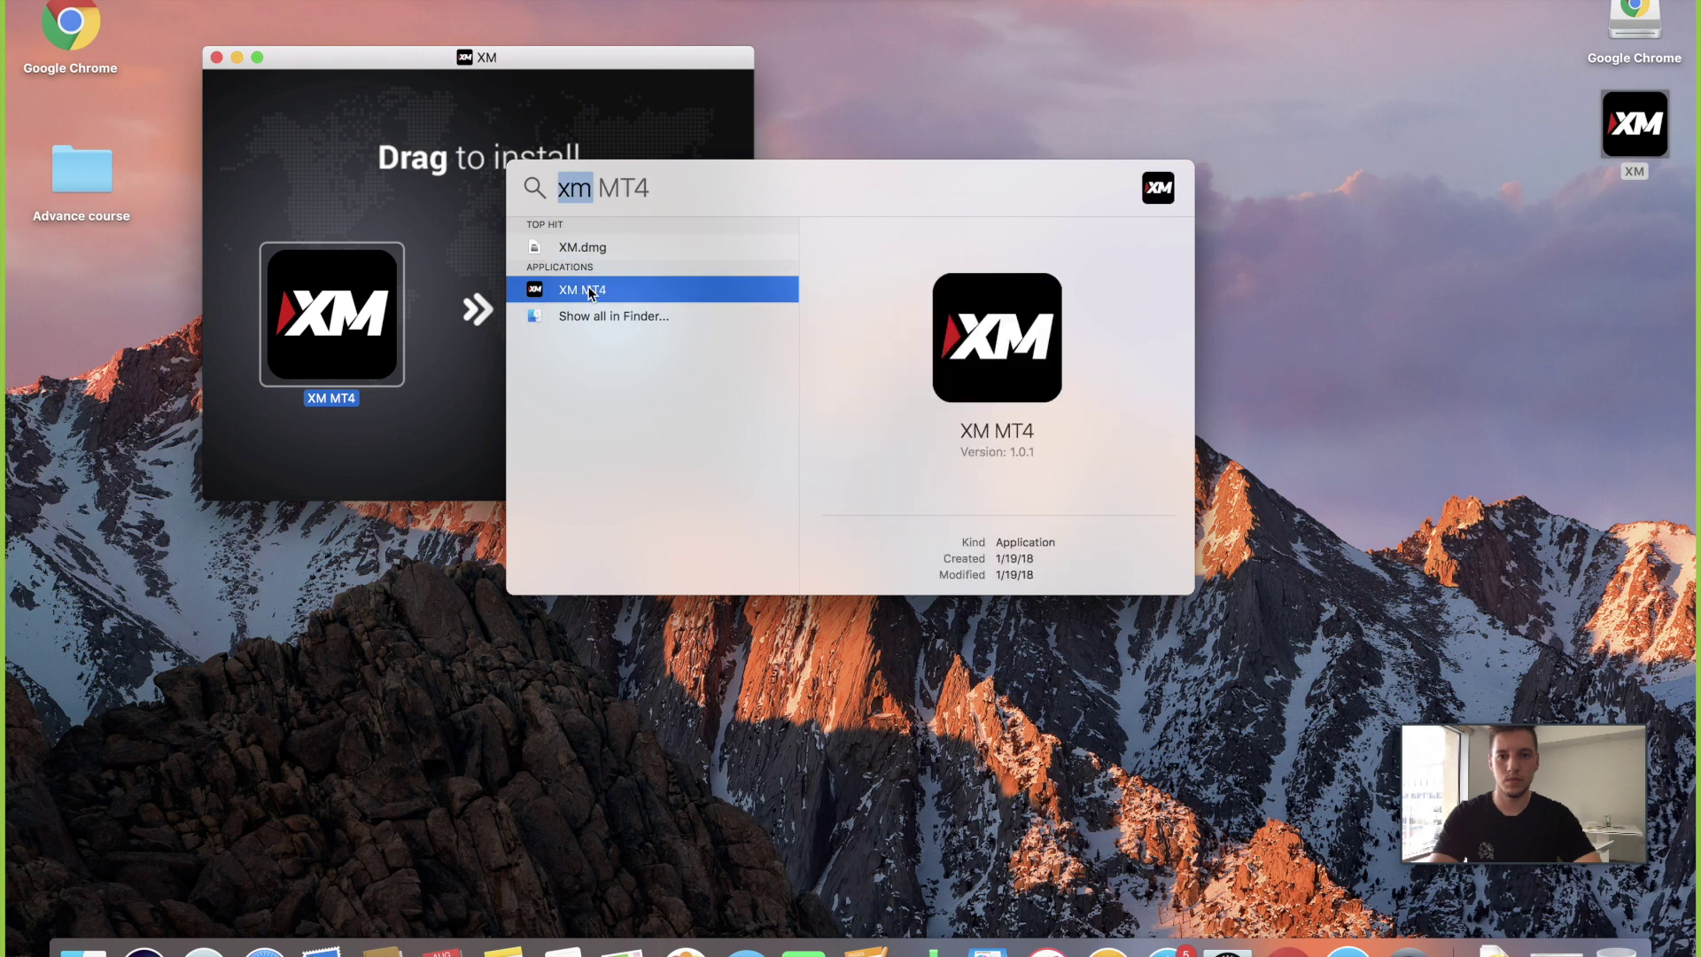
double_click(591, 292)
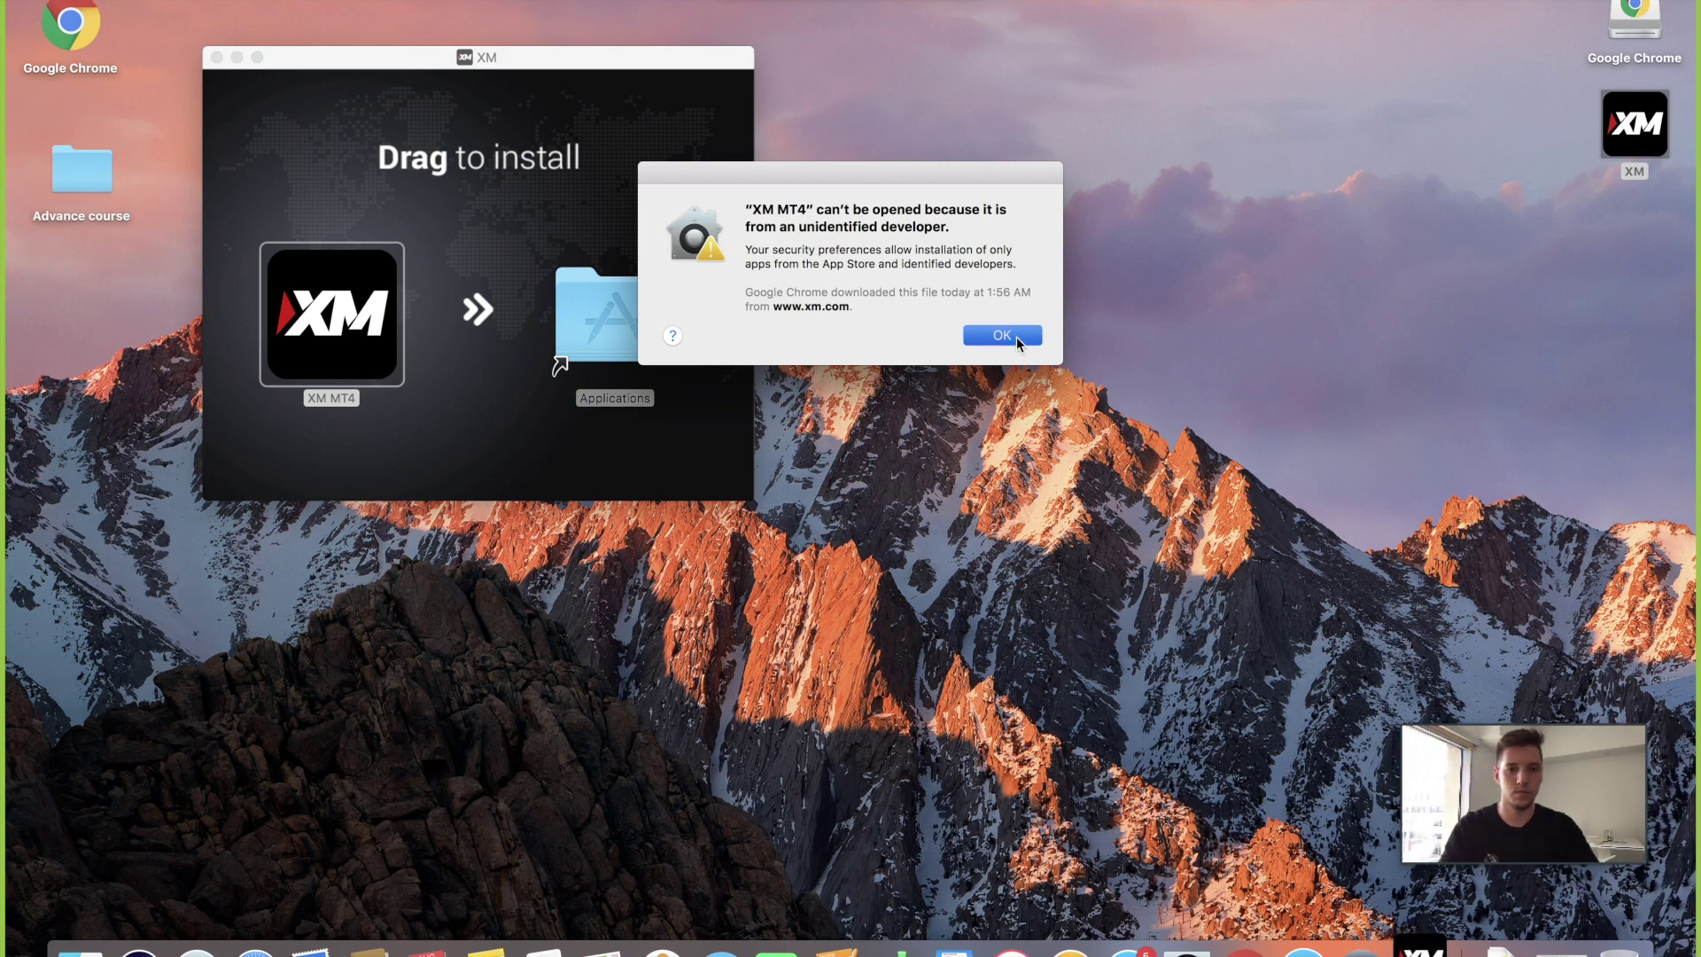
left_click(1001, 335)
left_click(216, 58)
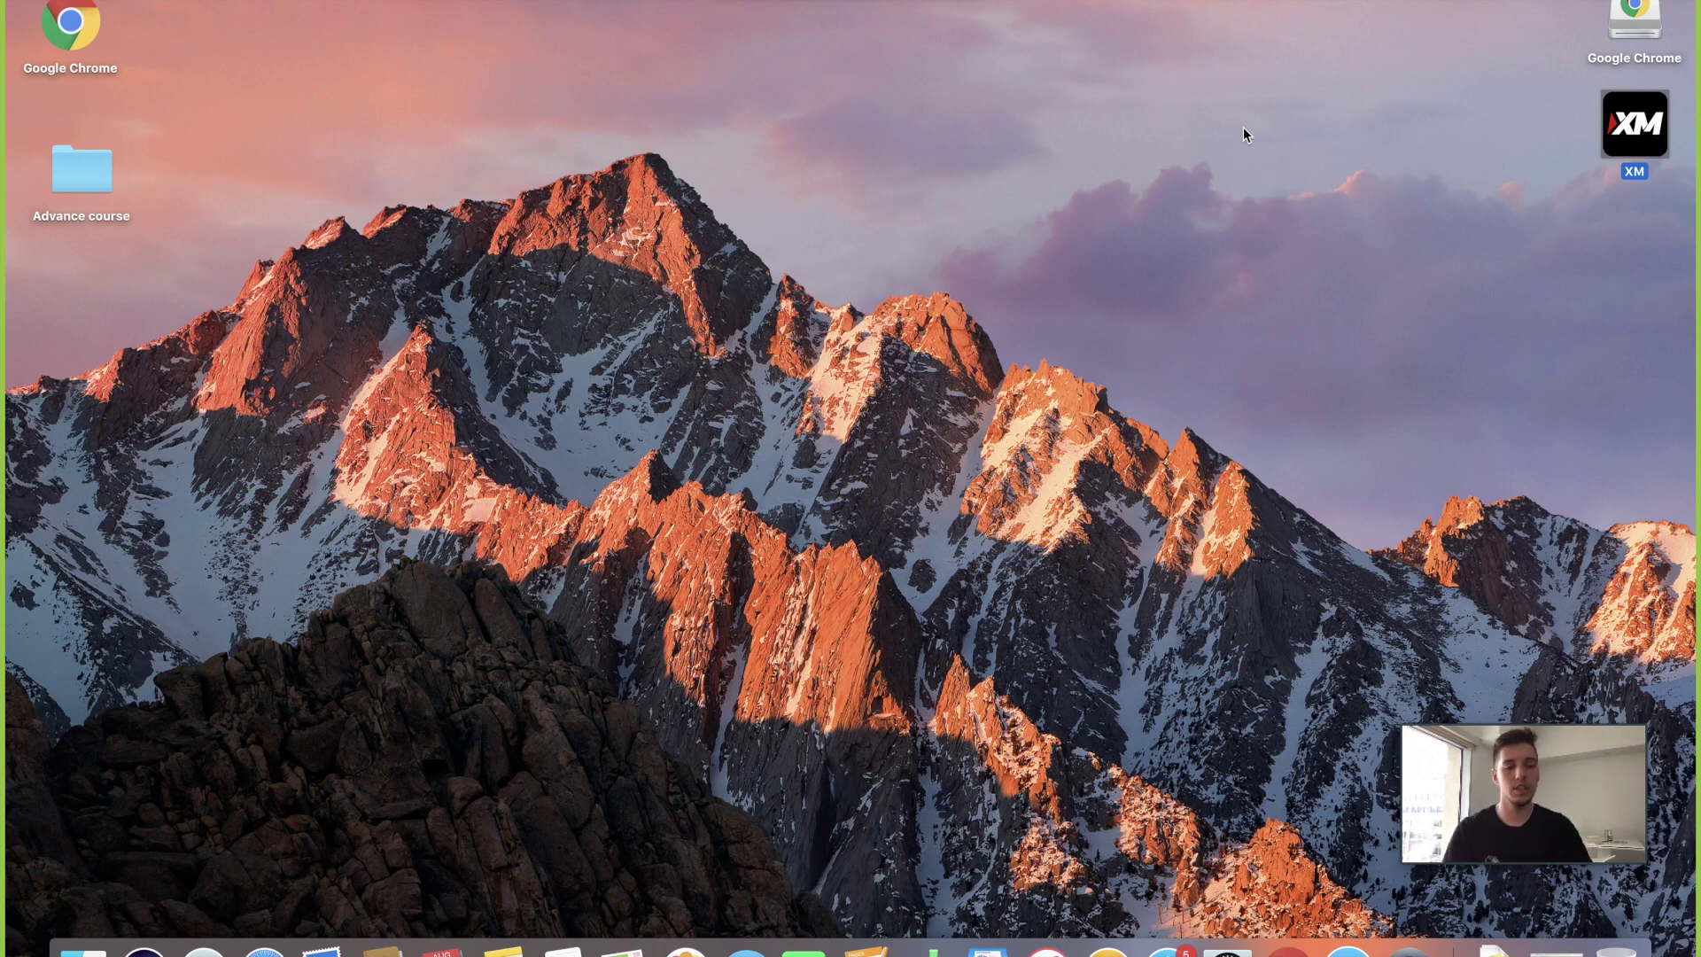
Reopen and close the XM disk image, try again to launch XM MT4 through Spotlight, and dismiss the alert
double_click(1628, 134)
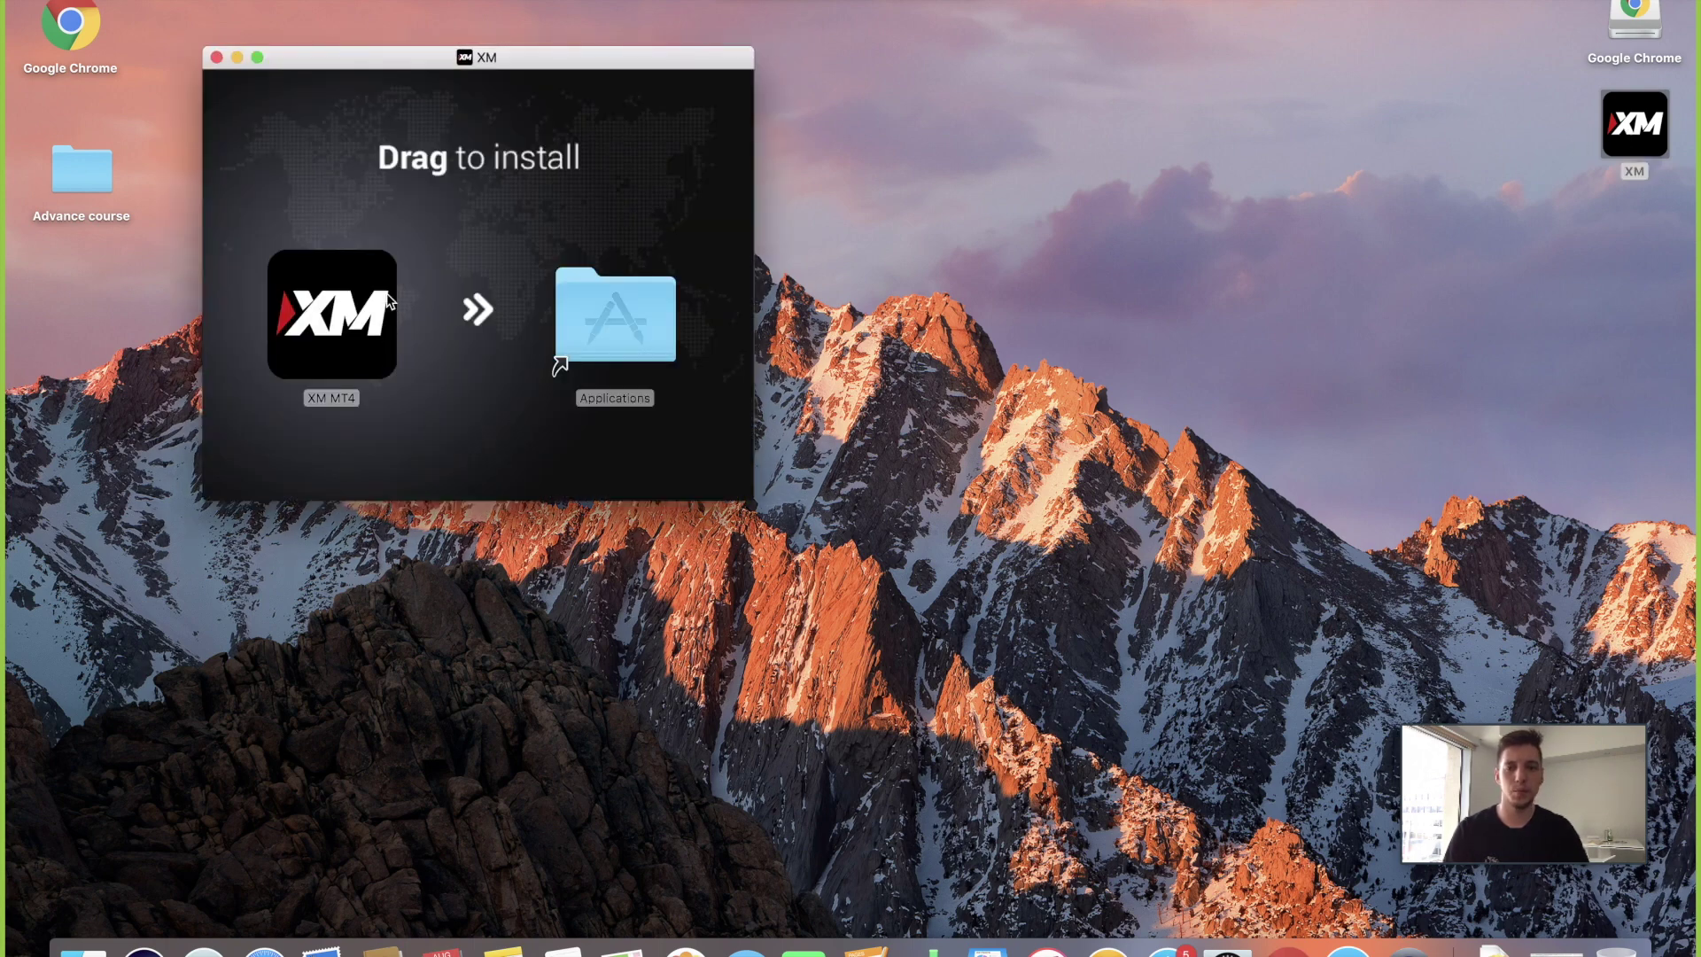
left_click(216, 59)
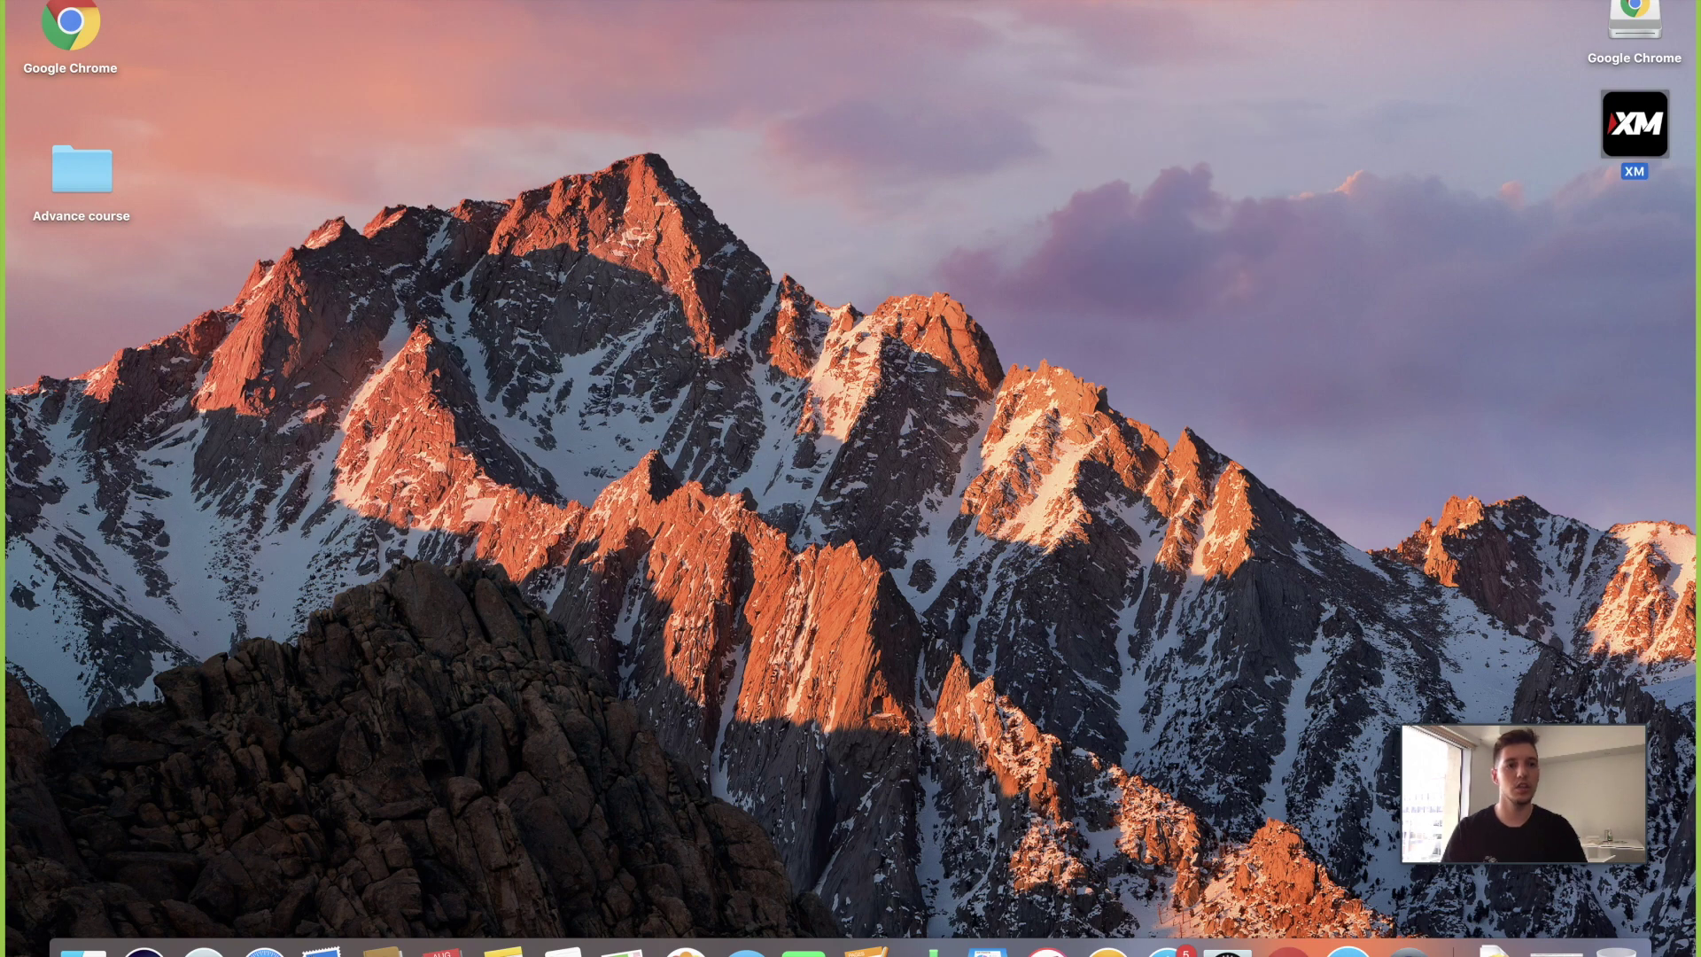
key("super+space")
type("xm")
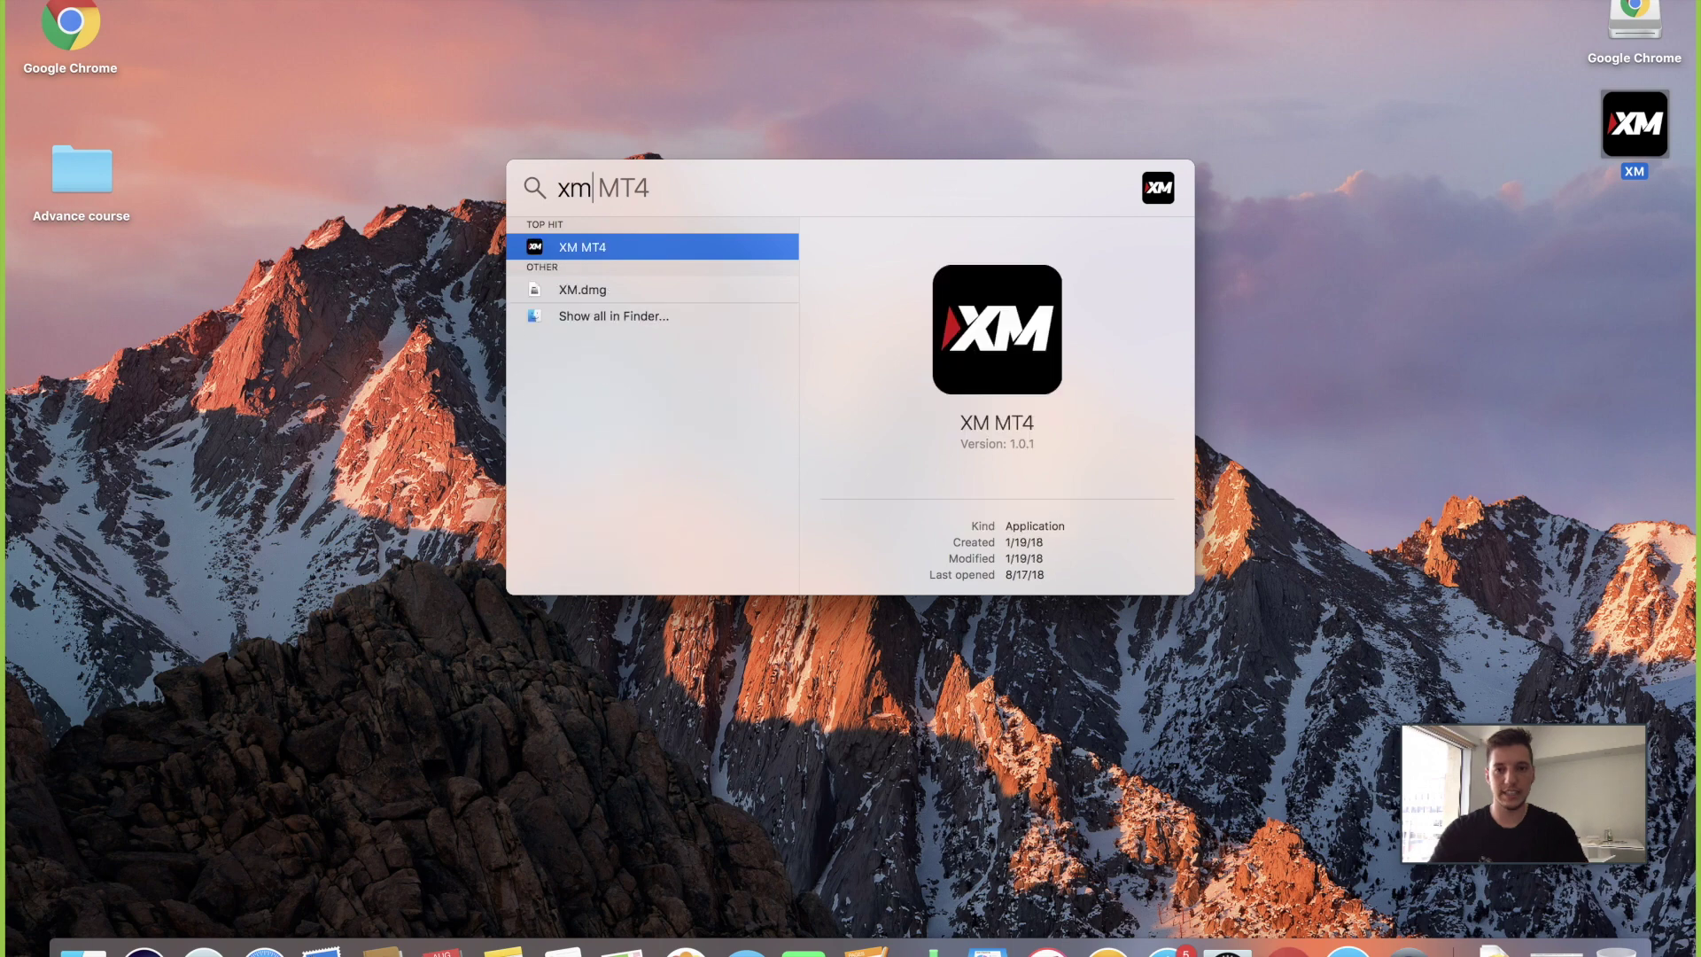
double_click(574, 249)
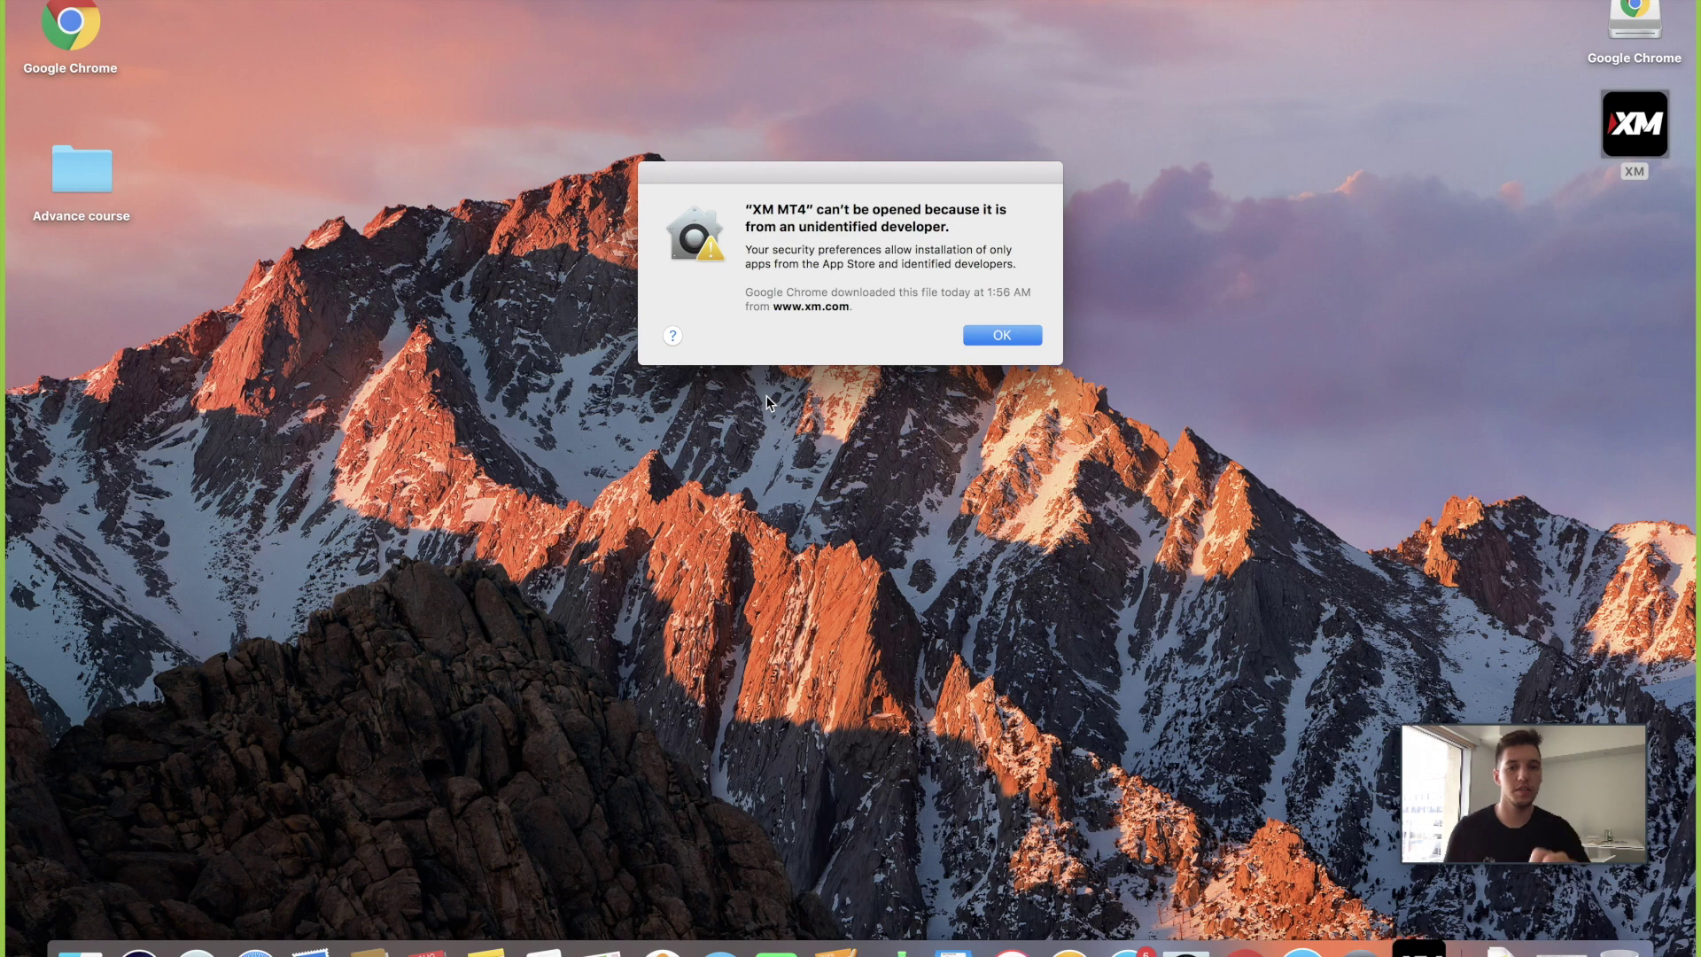
left_click(1002, 337)
Open System Preferences through a Spotlight search for sett, and go to the Security & Privacy settings
key("super+space")
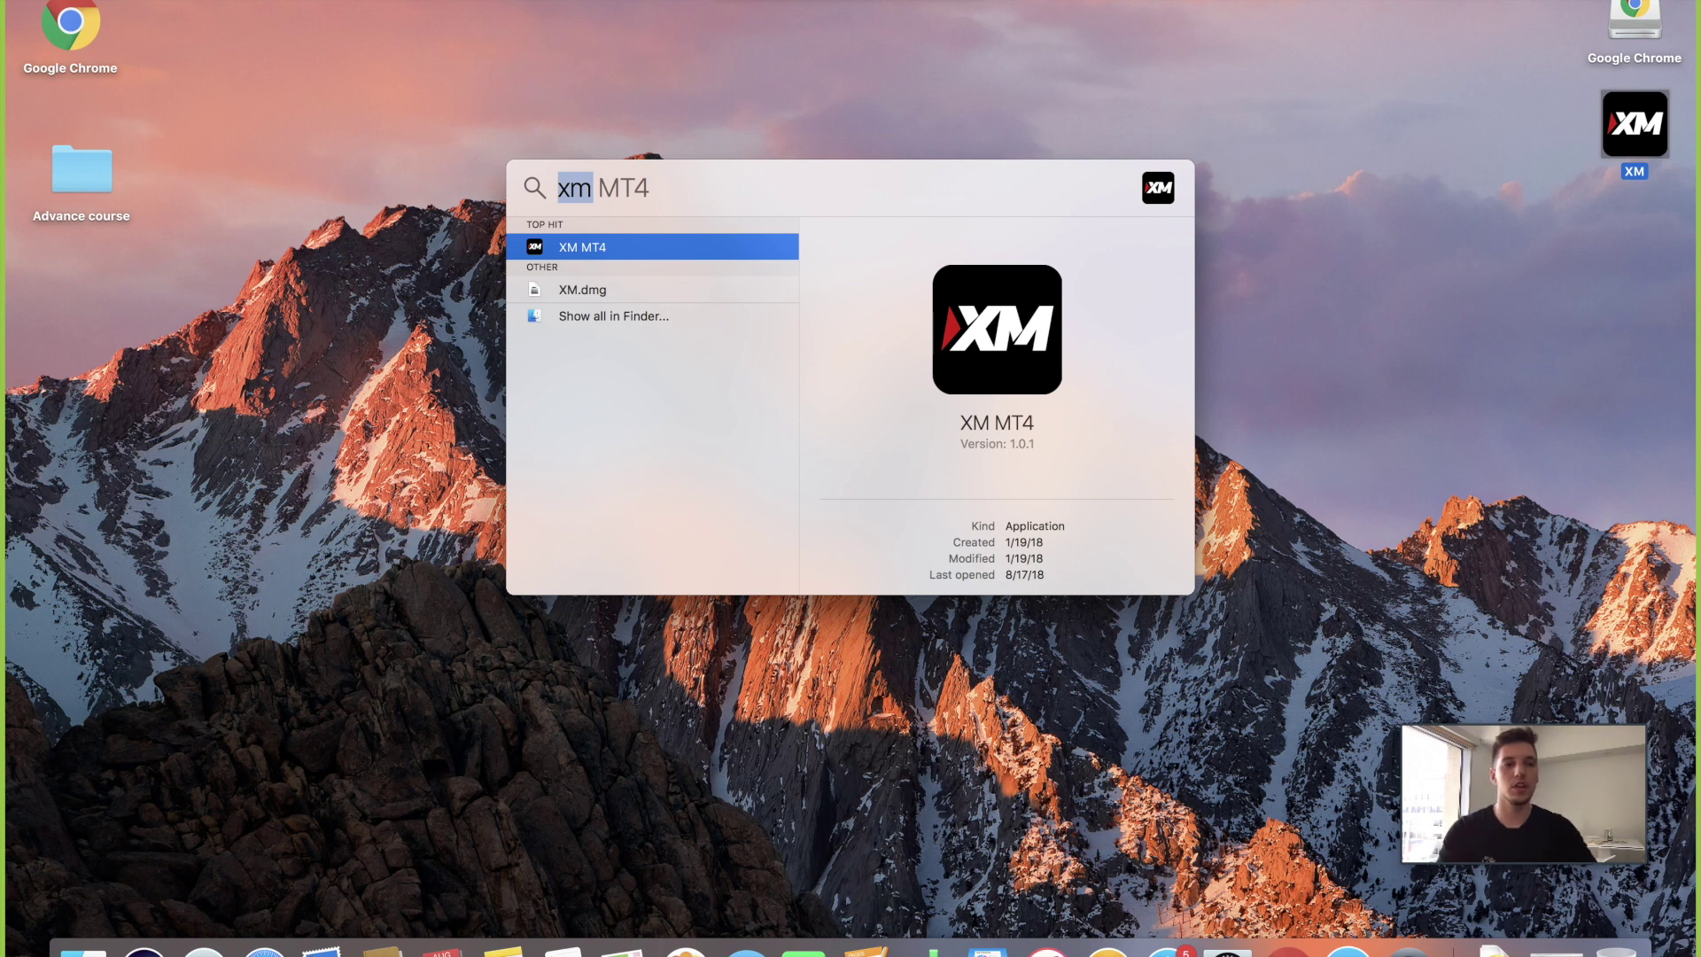
type("se")
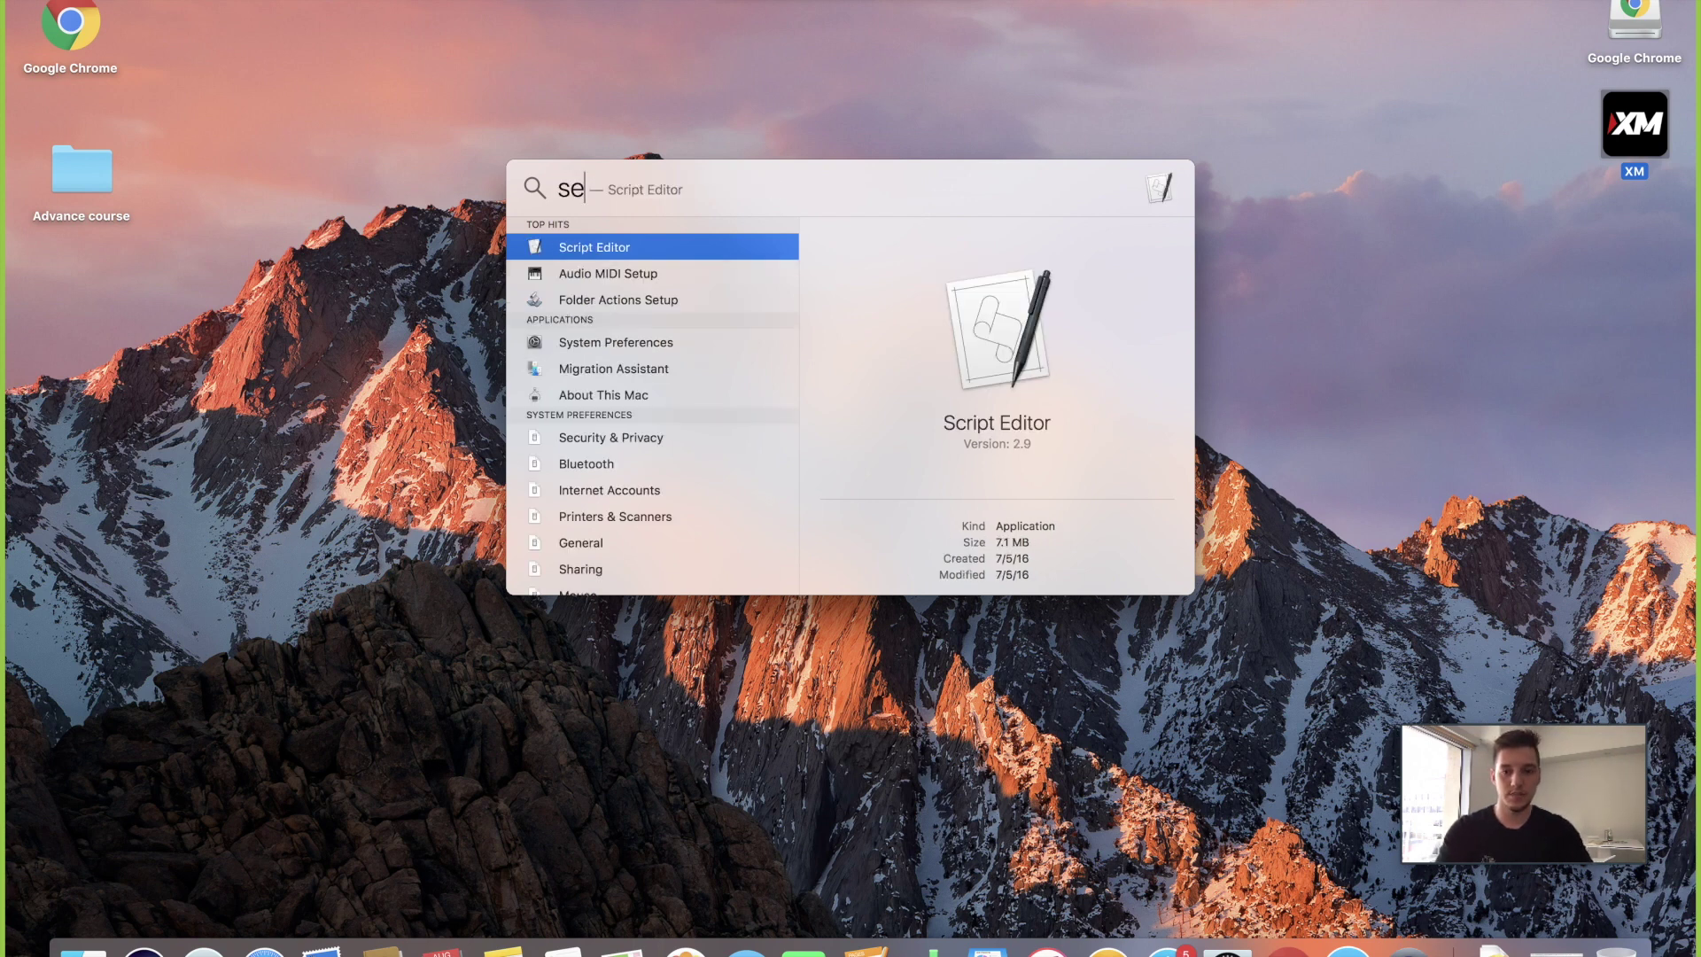
type("tt")
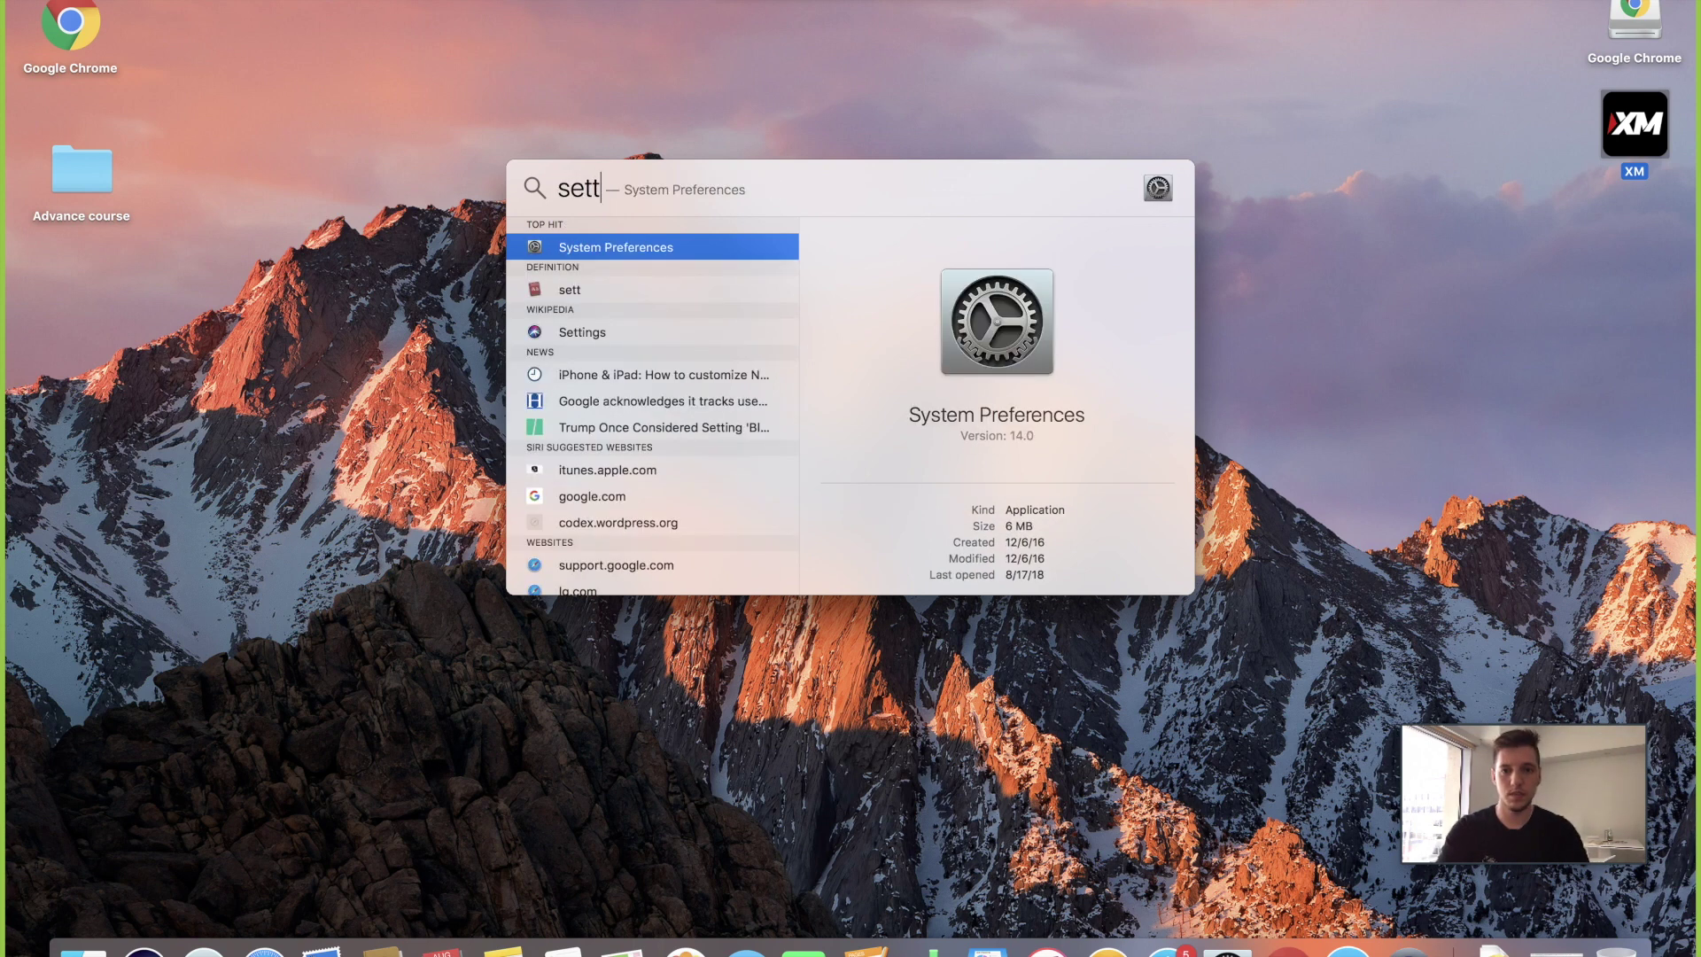
key("Return")
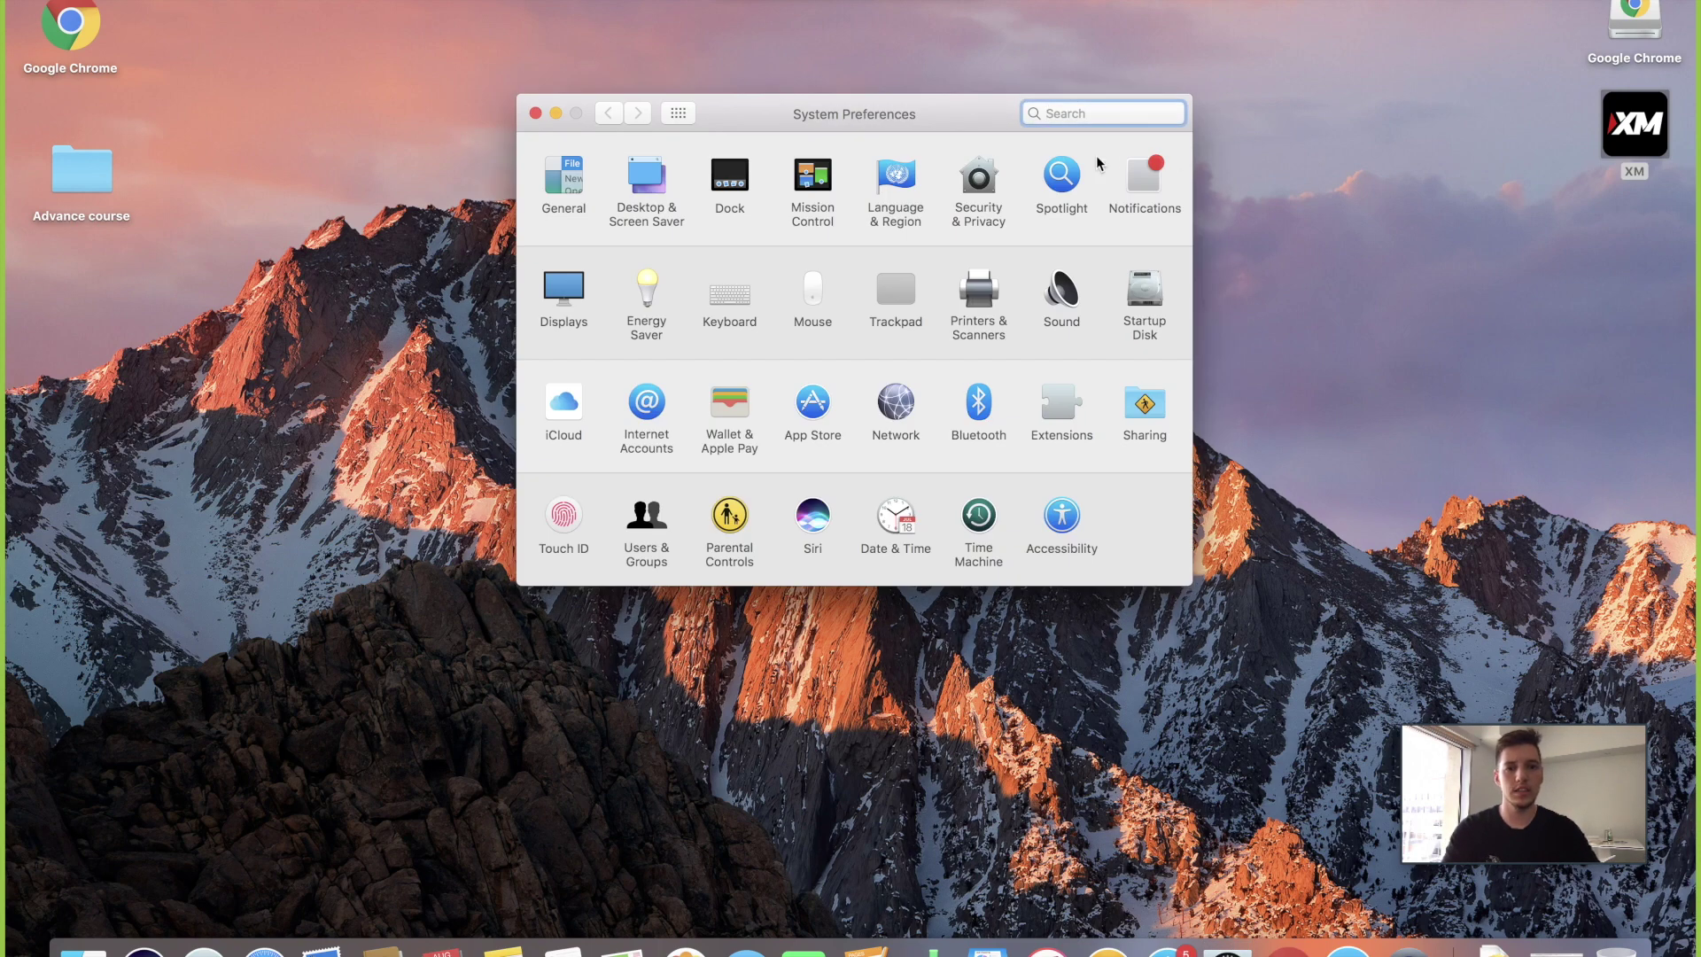
left_click(975, 195)
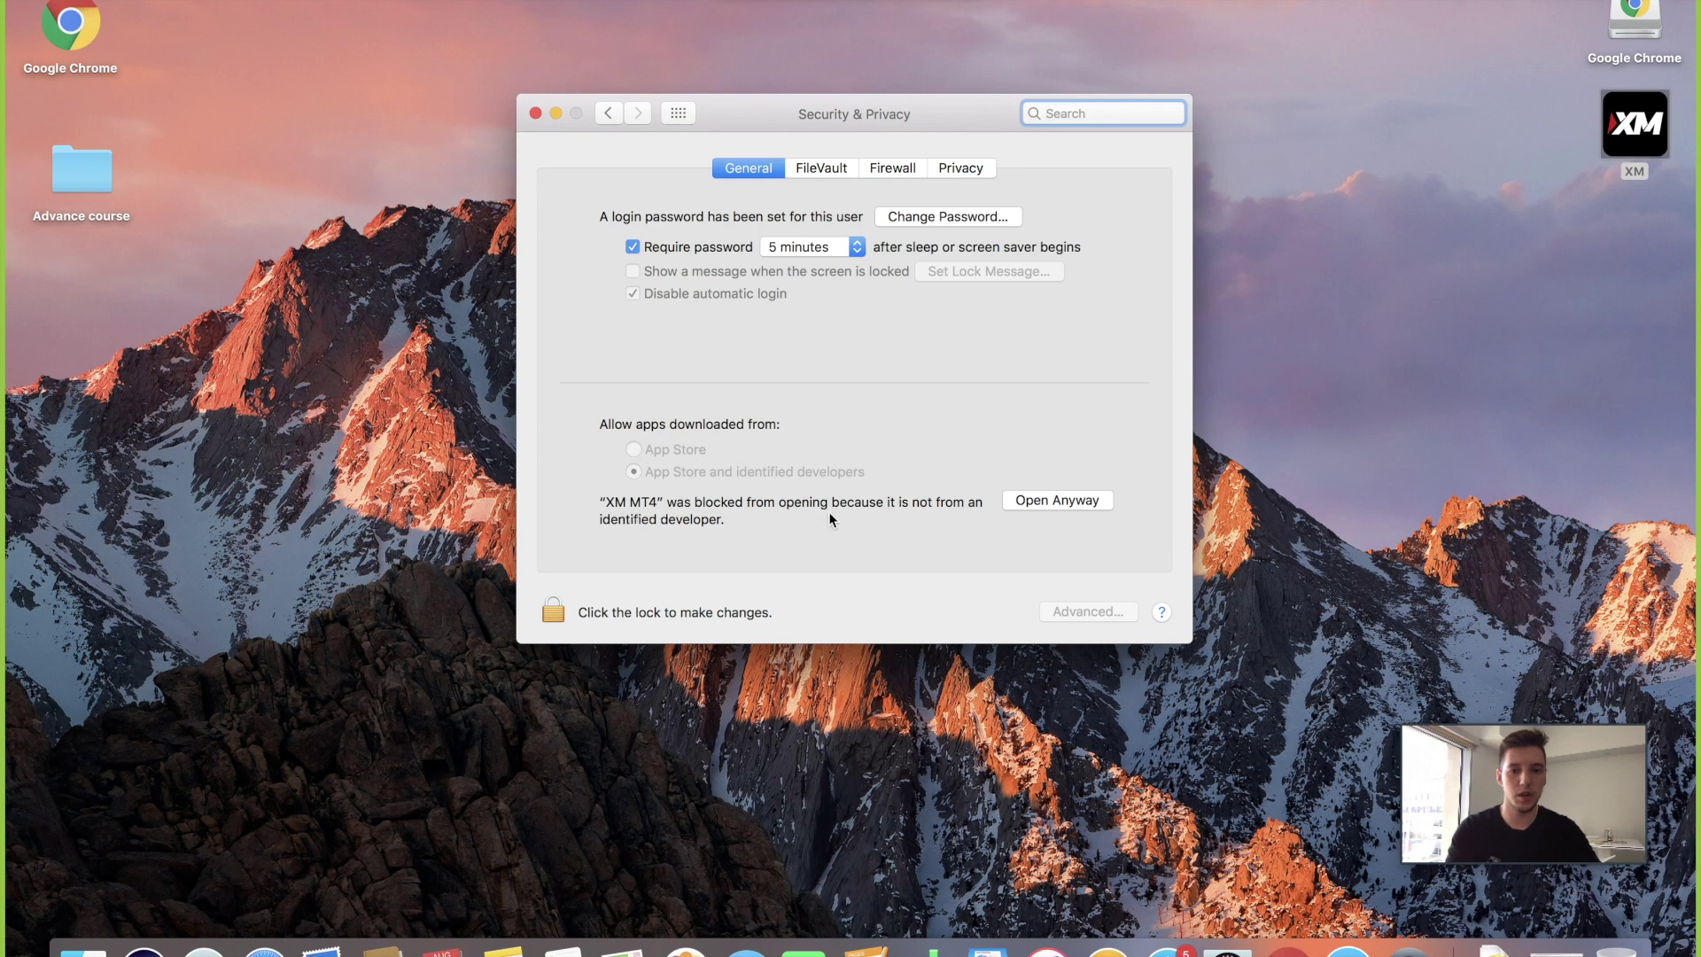
Allow the blocked XM MT4 app to open anyway, confirm opening it, and close the Security & Privacy window
left_click(1029, 502)
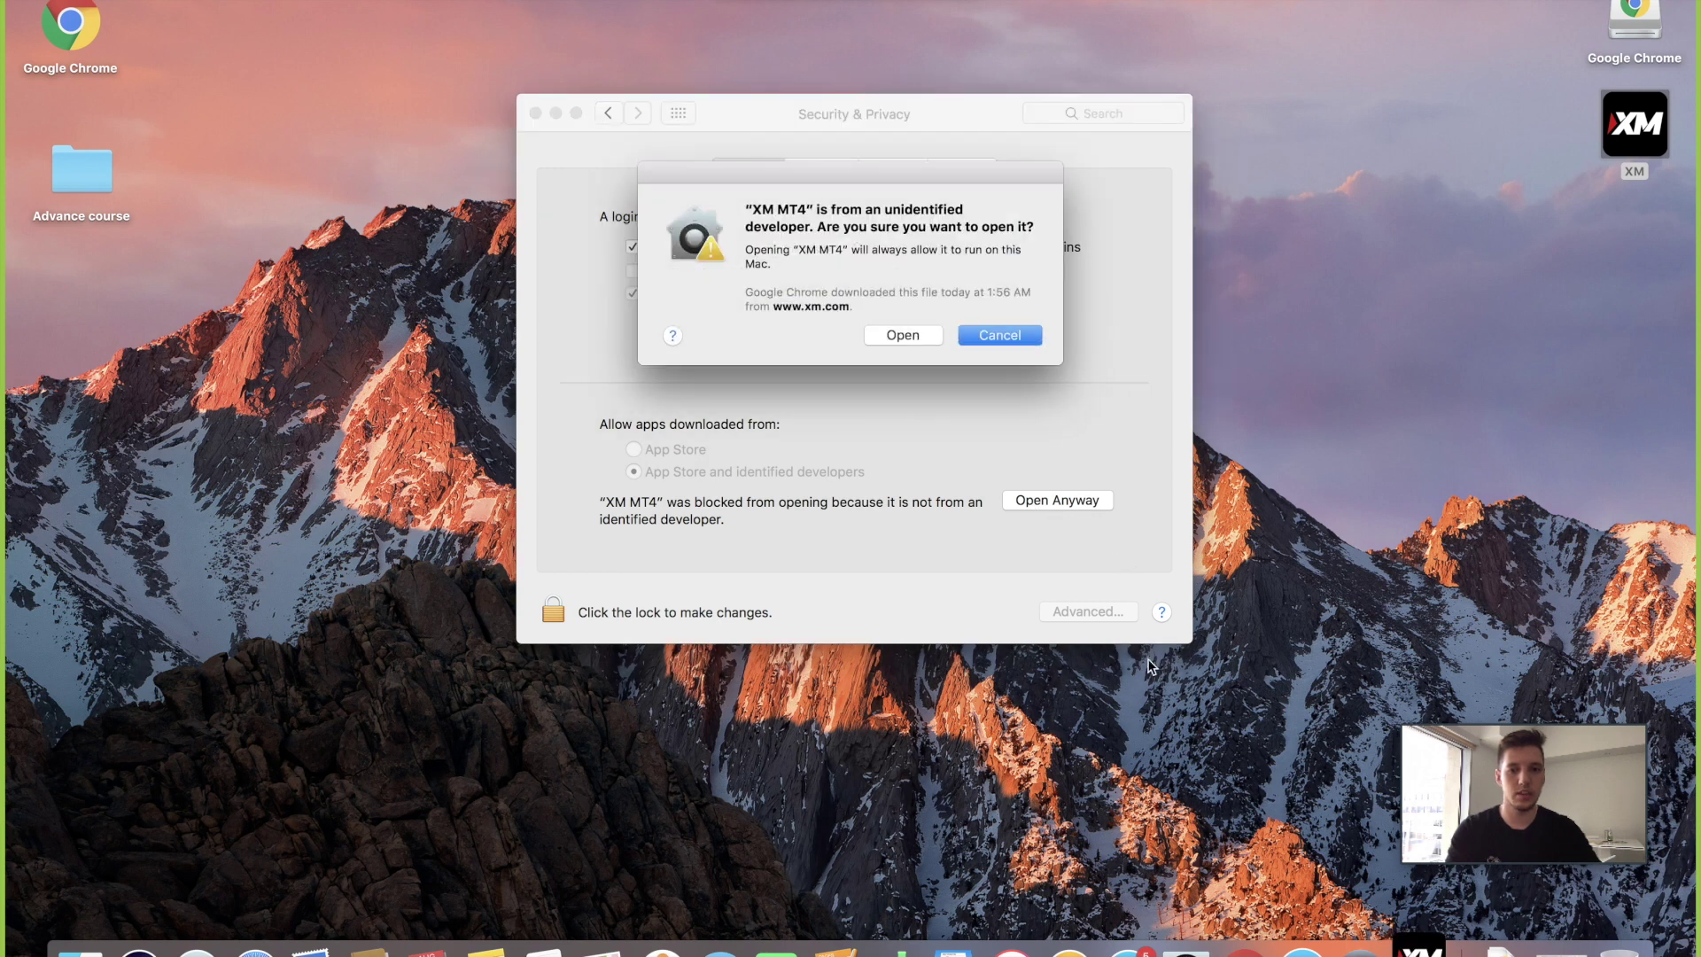
left_click(897, 335)
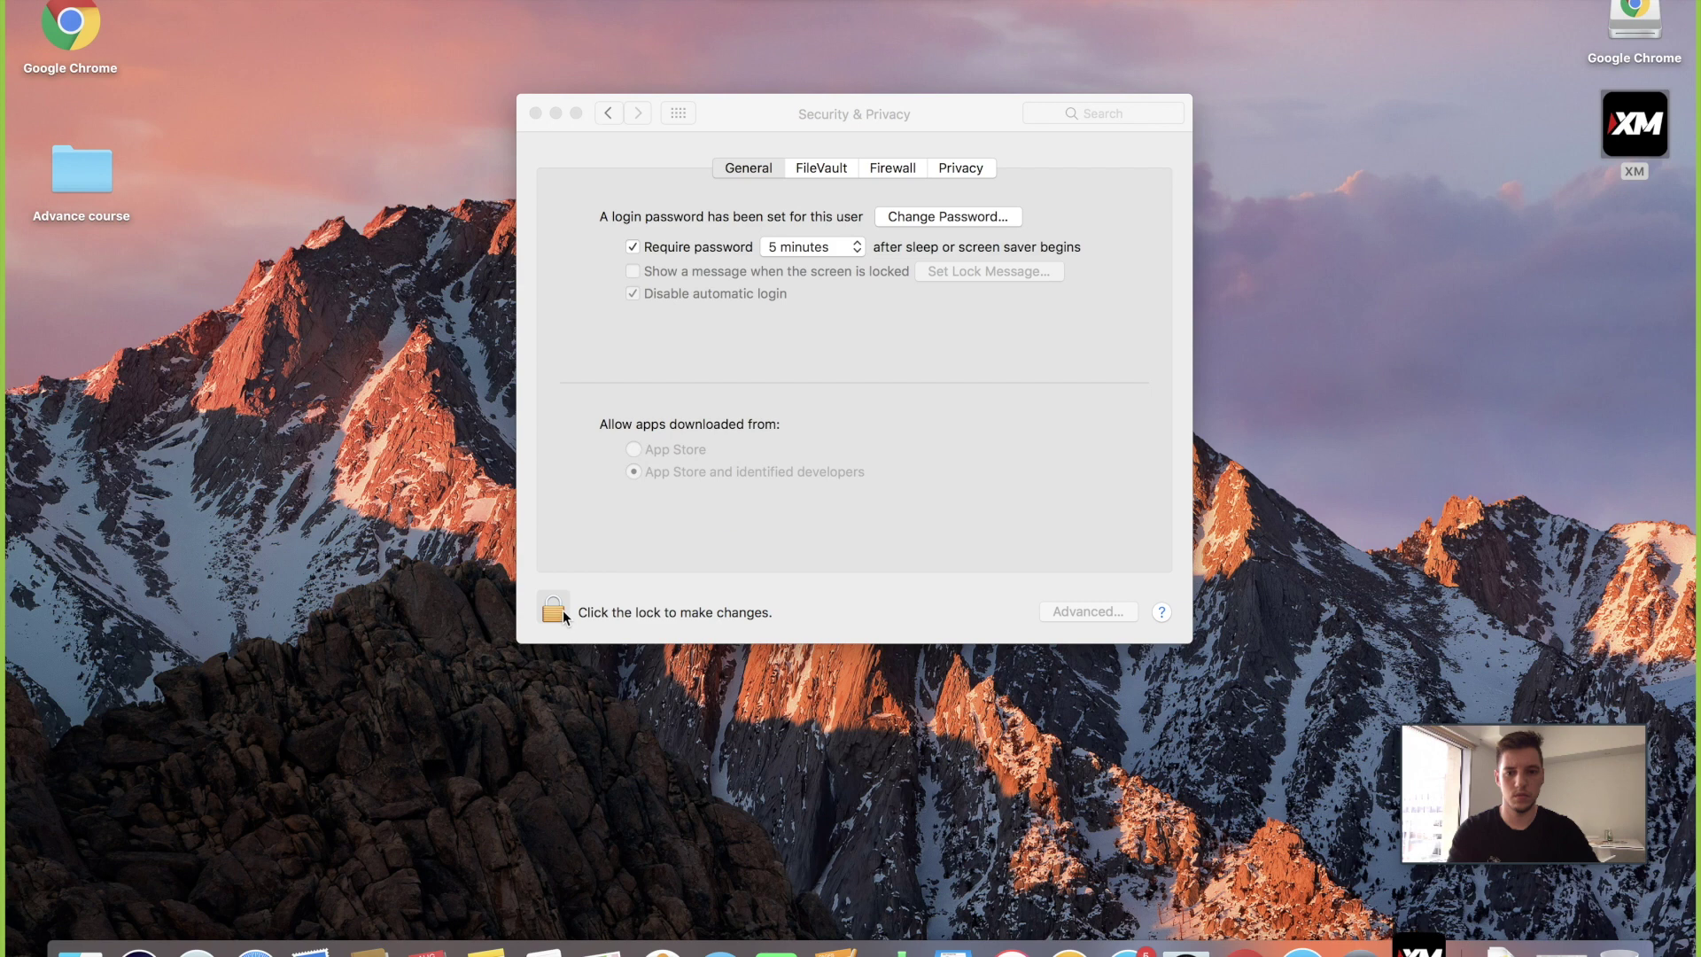
left_click(535, 114)
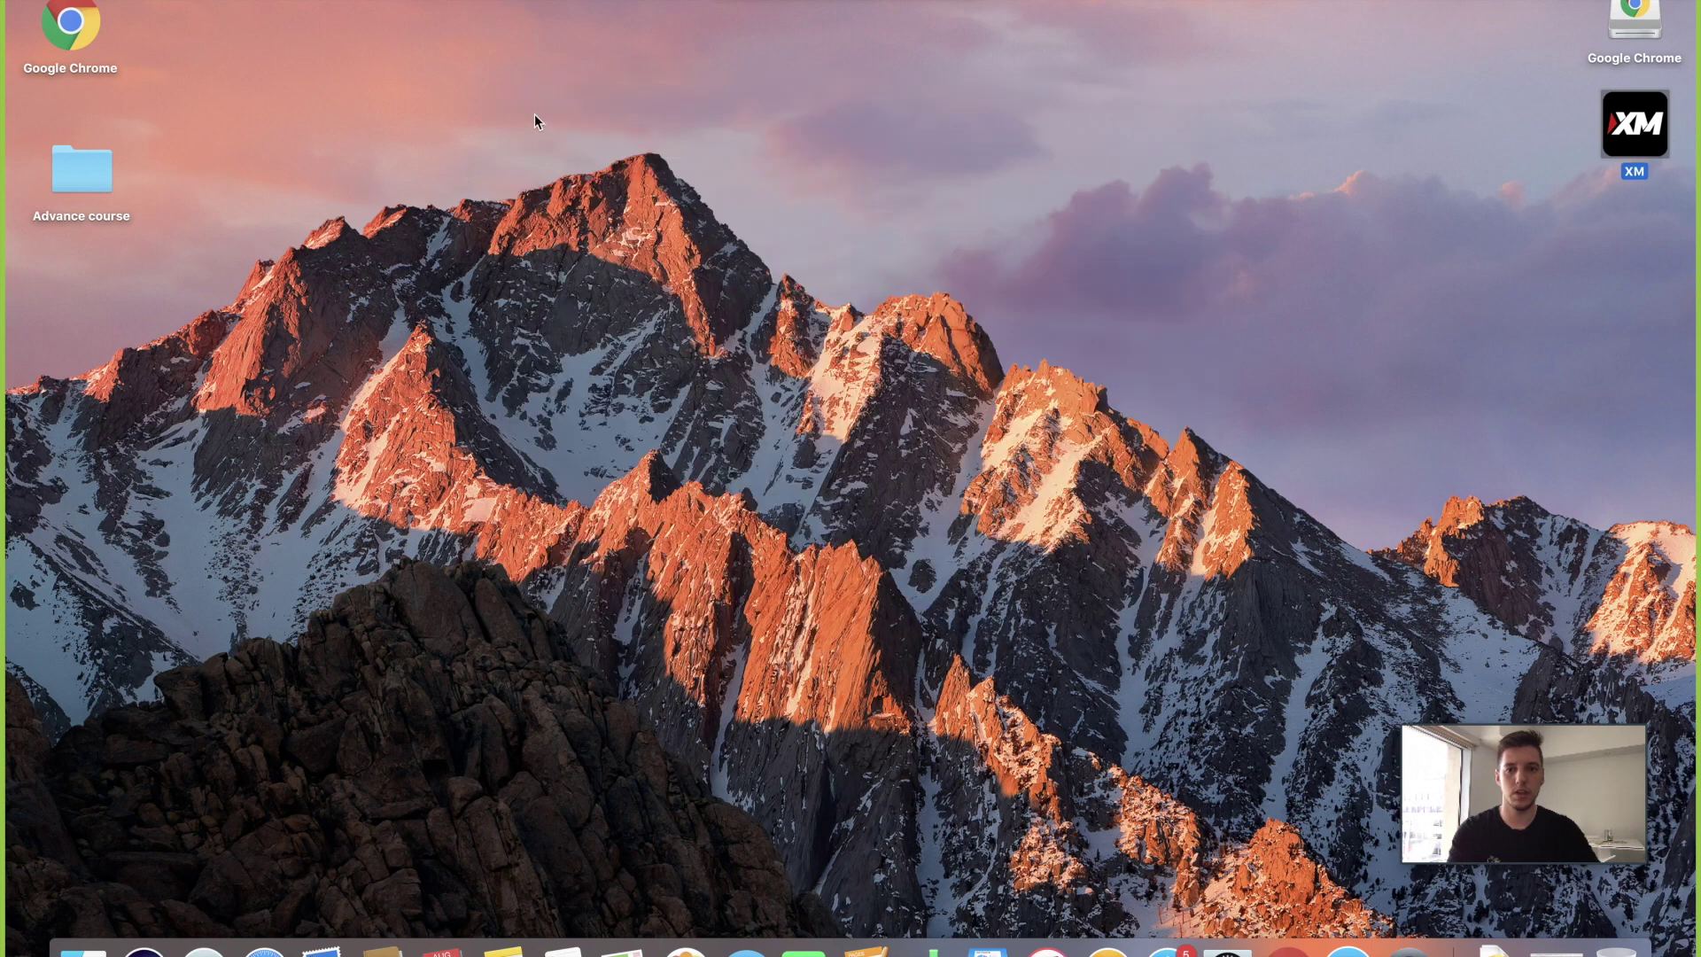
Reopen and close the XM disk image, and launch XM MT4 from a Spotlight search for xm
double_click(1649, 124)
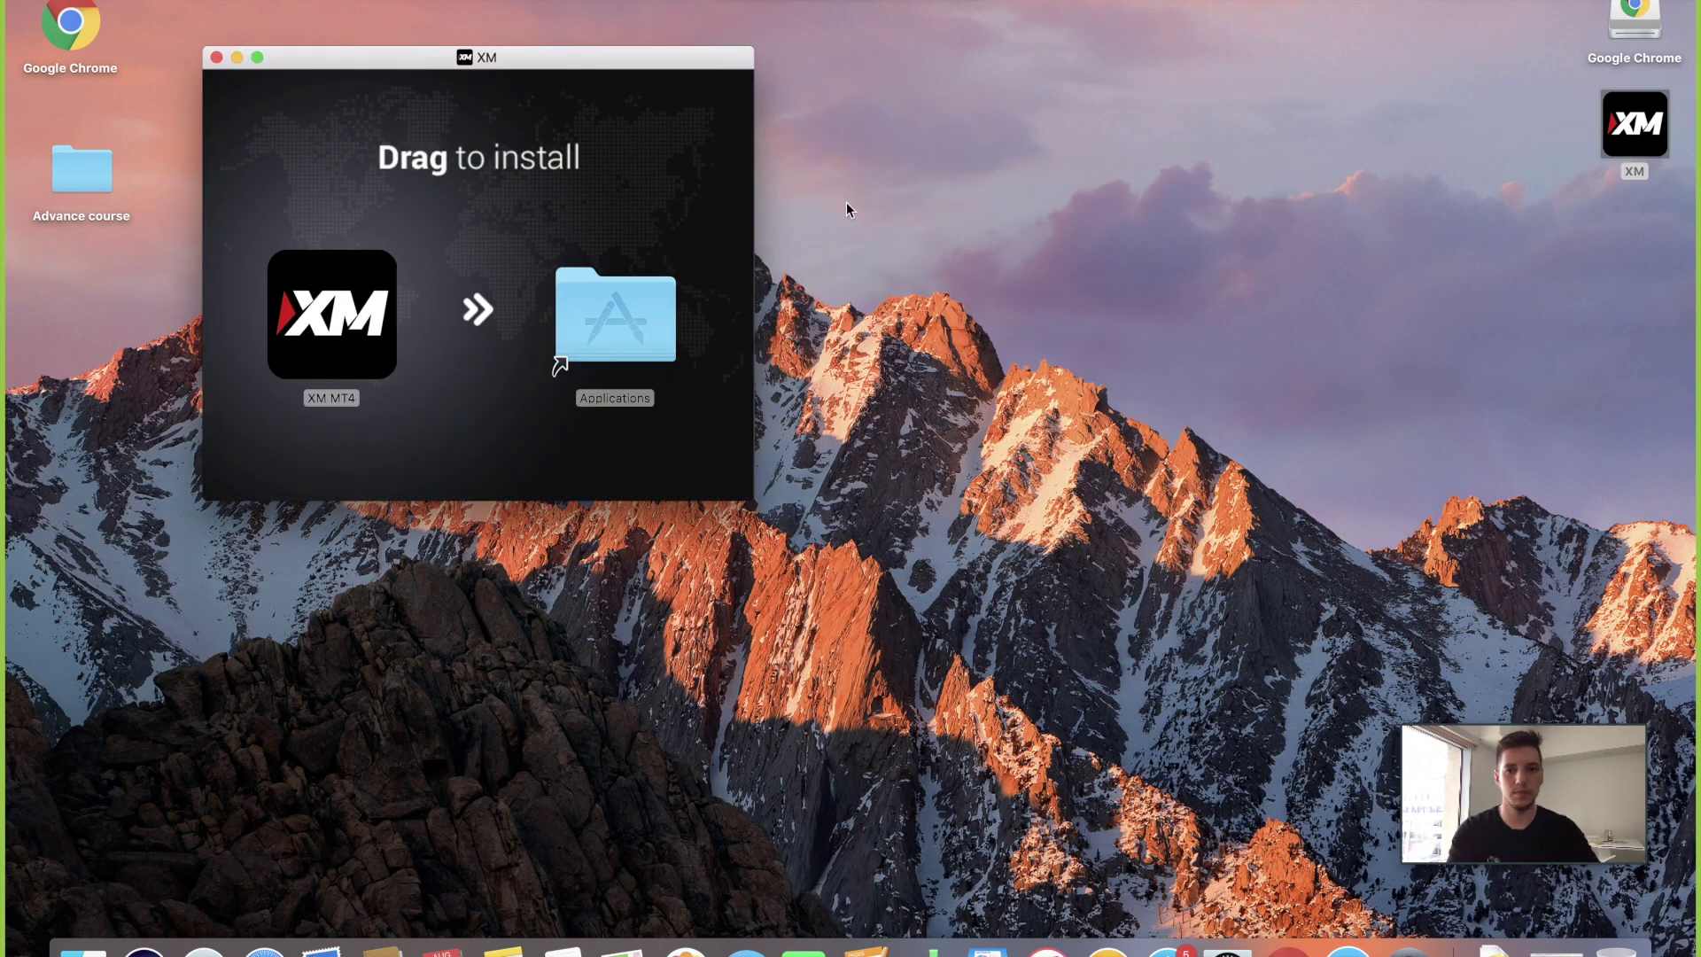
left_click(217, 59)
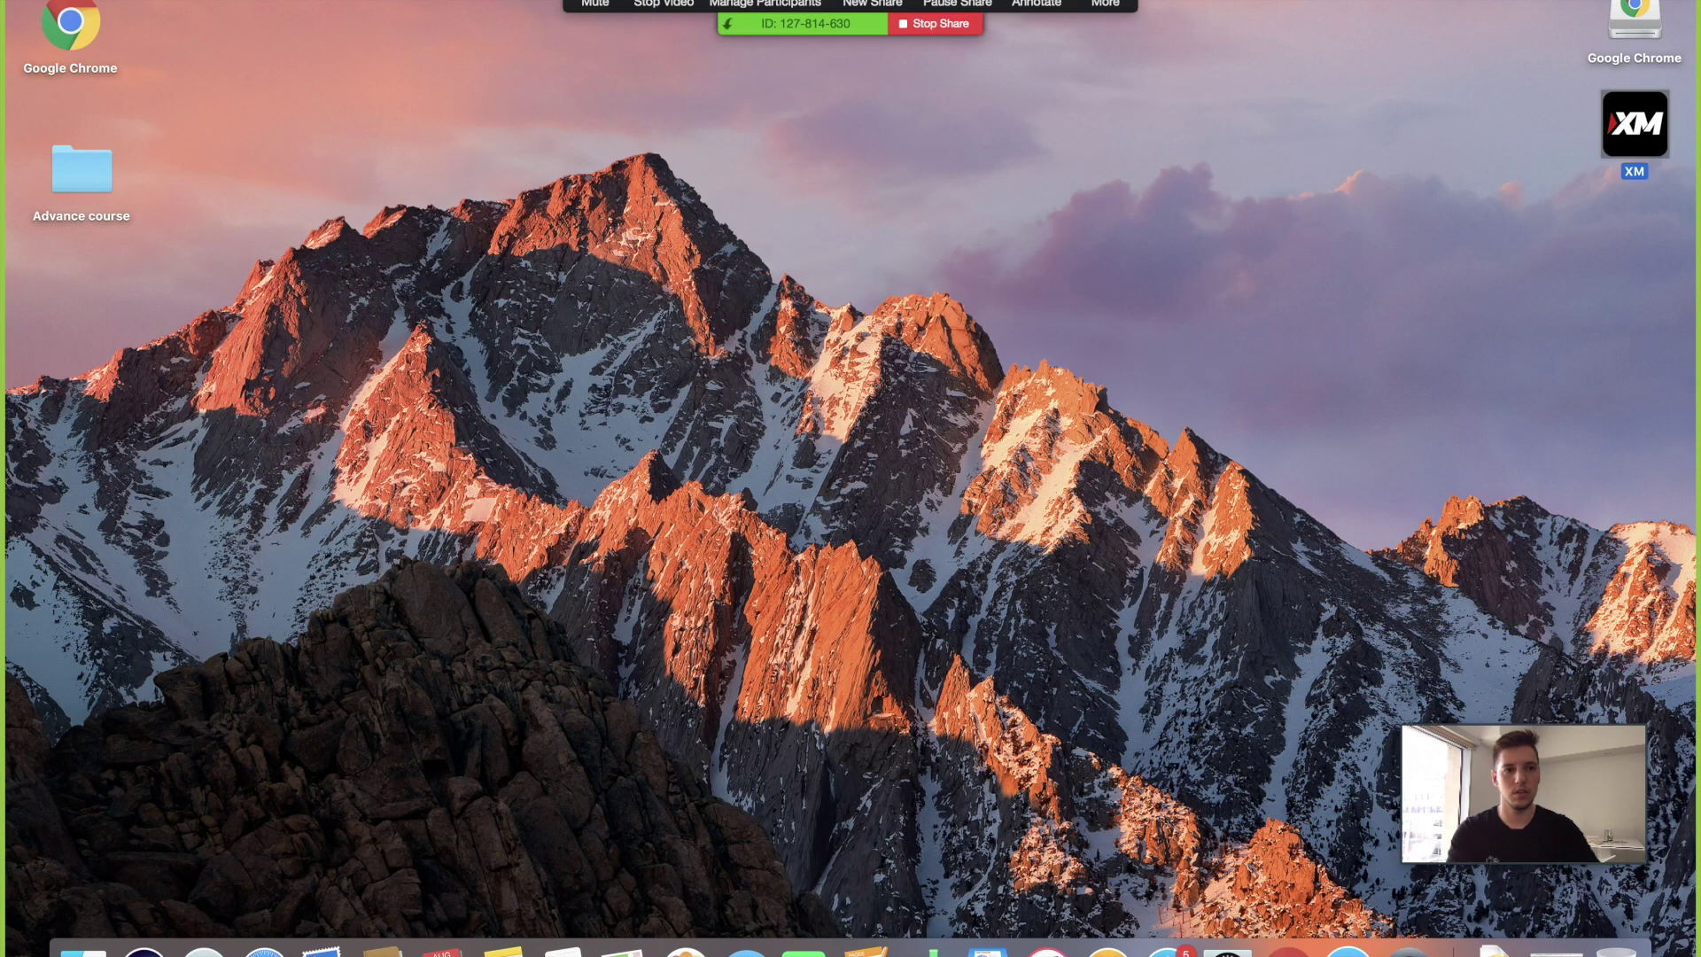
key("super+space")
type("xm")
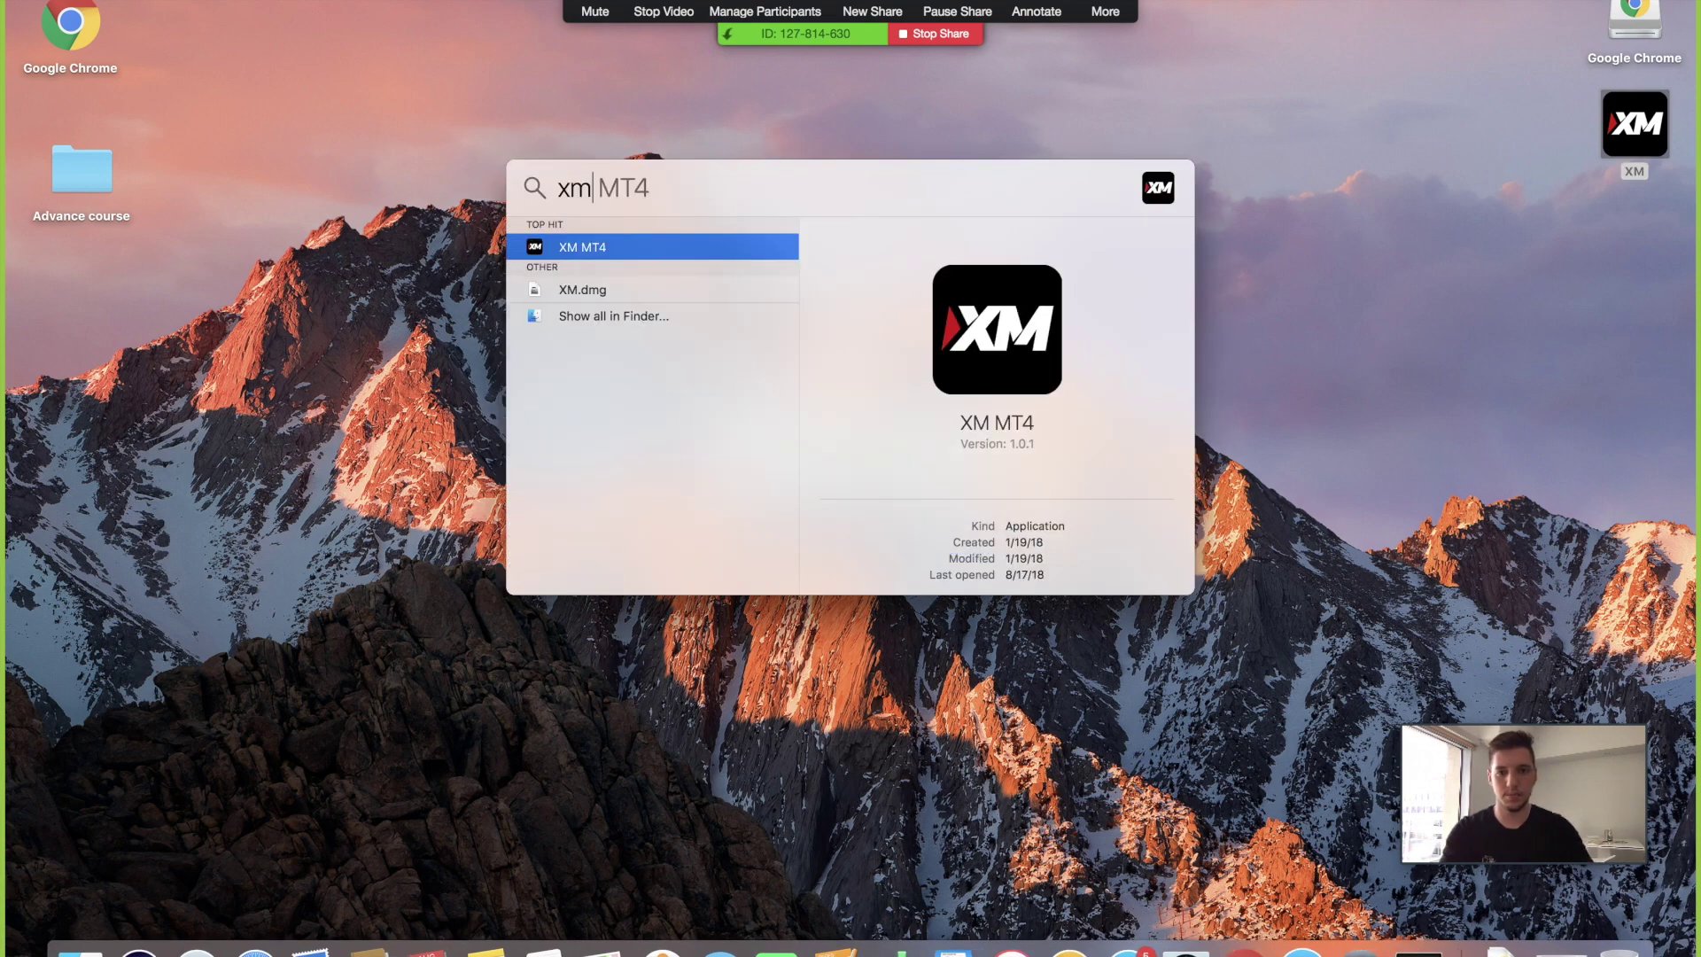
key("Return")
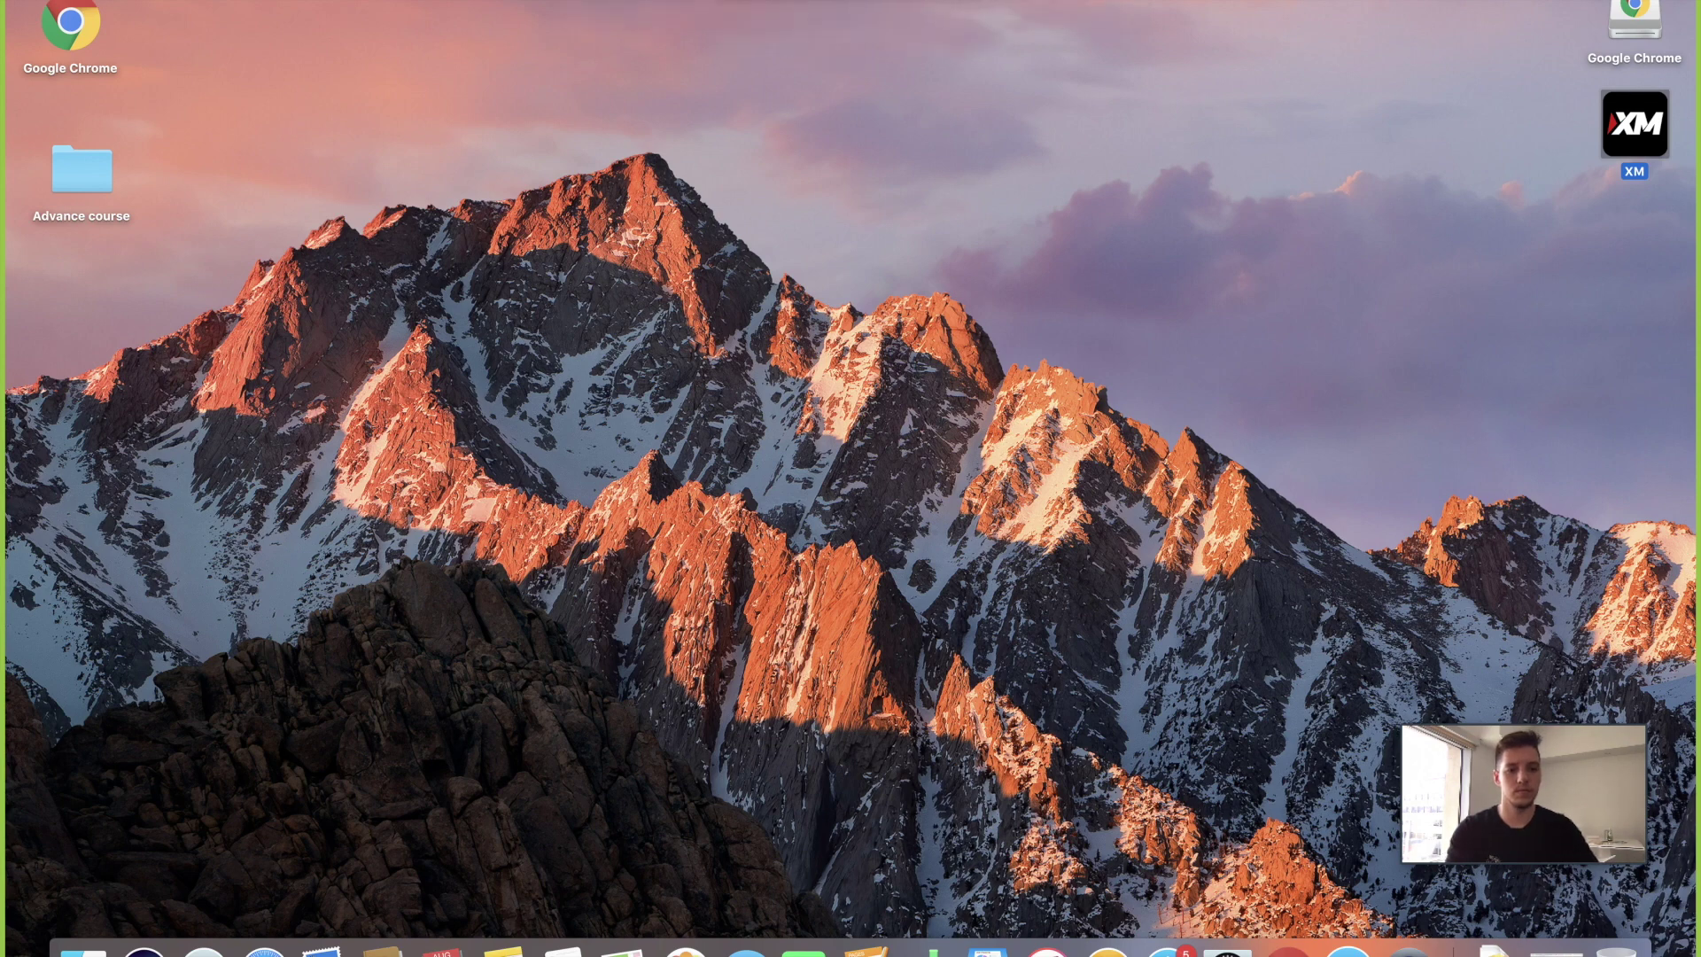
key("super+space")
type("xm")
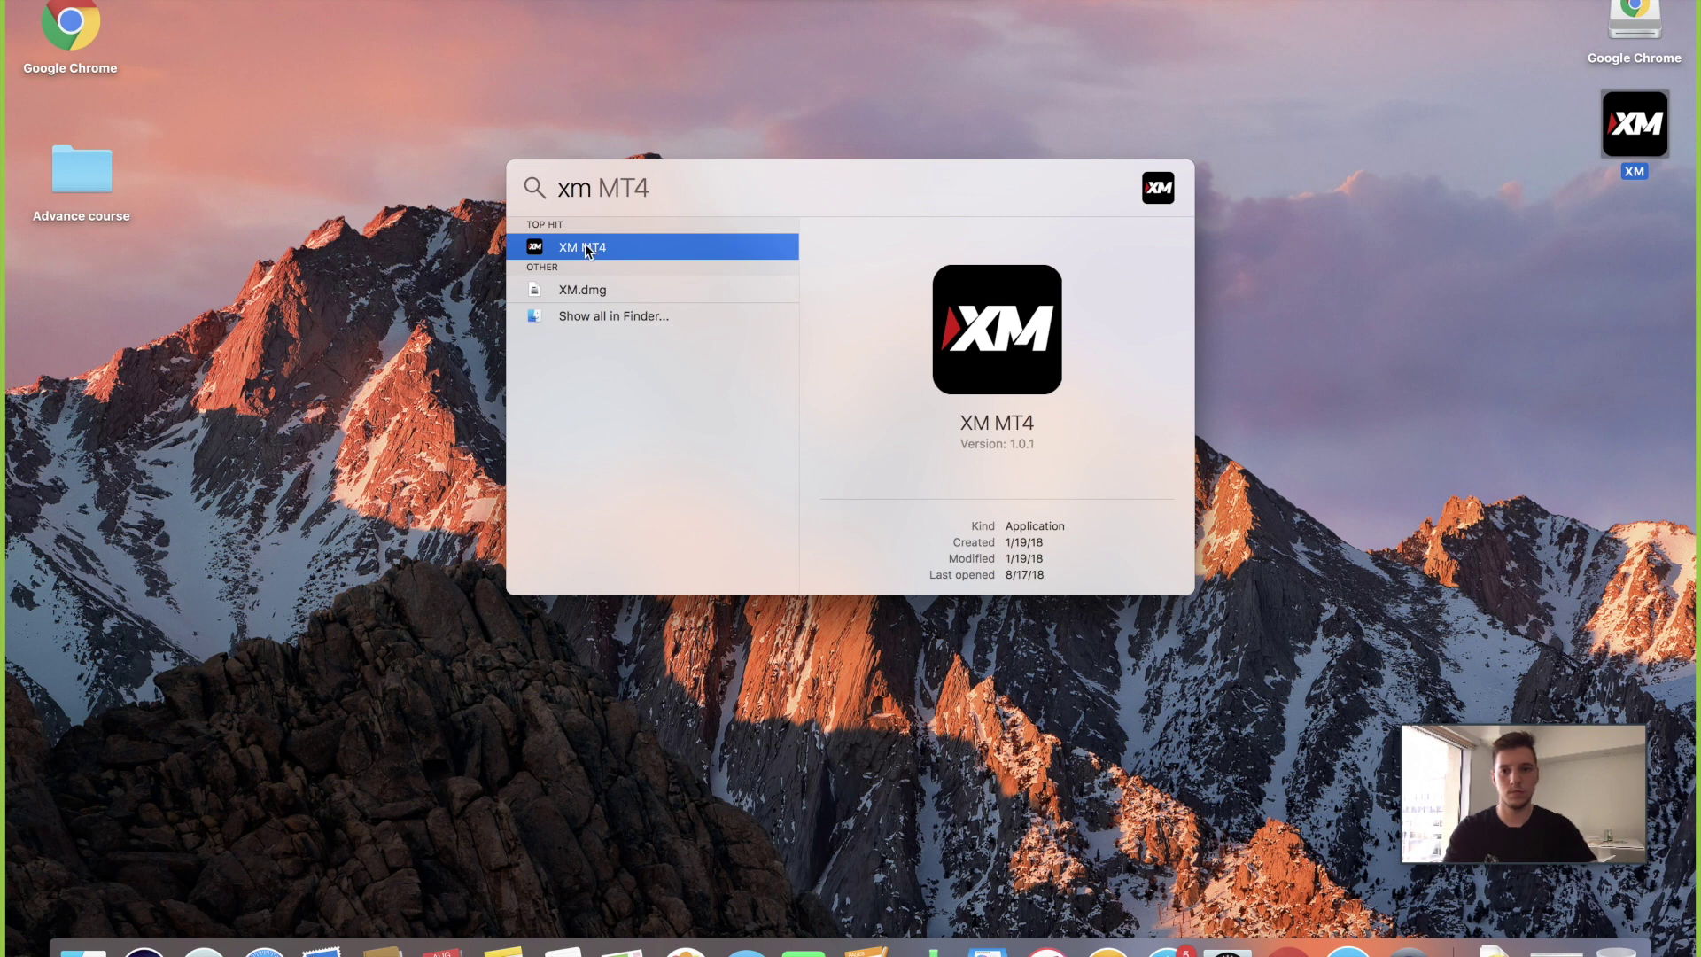
double_click(585, 251)
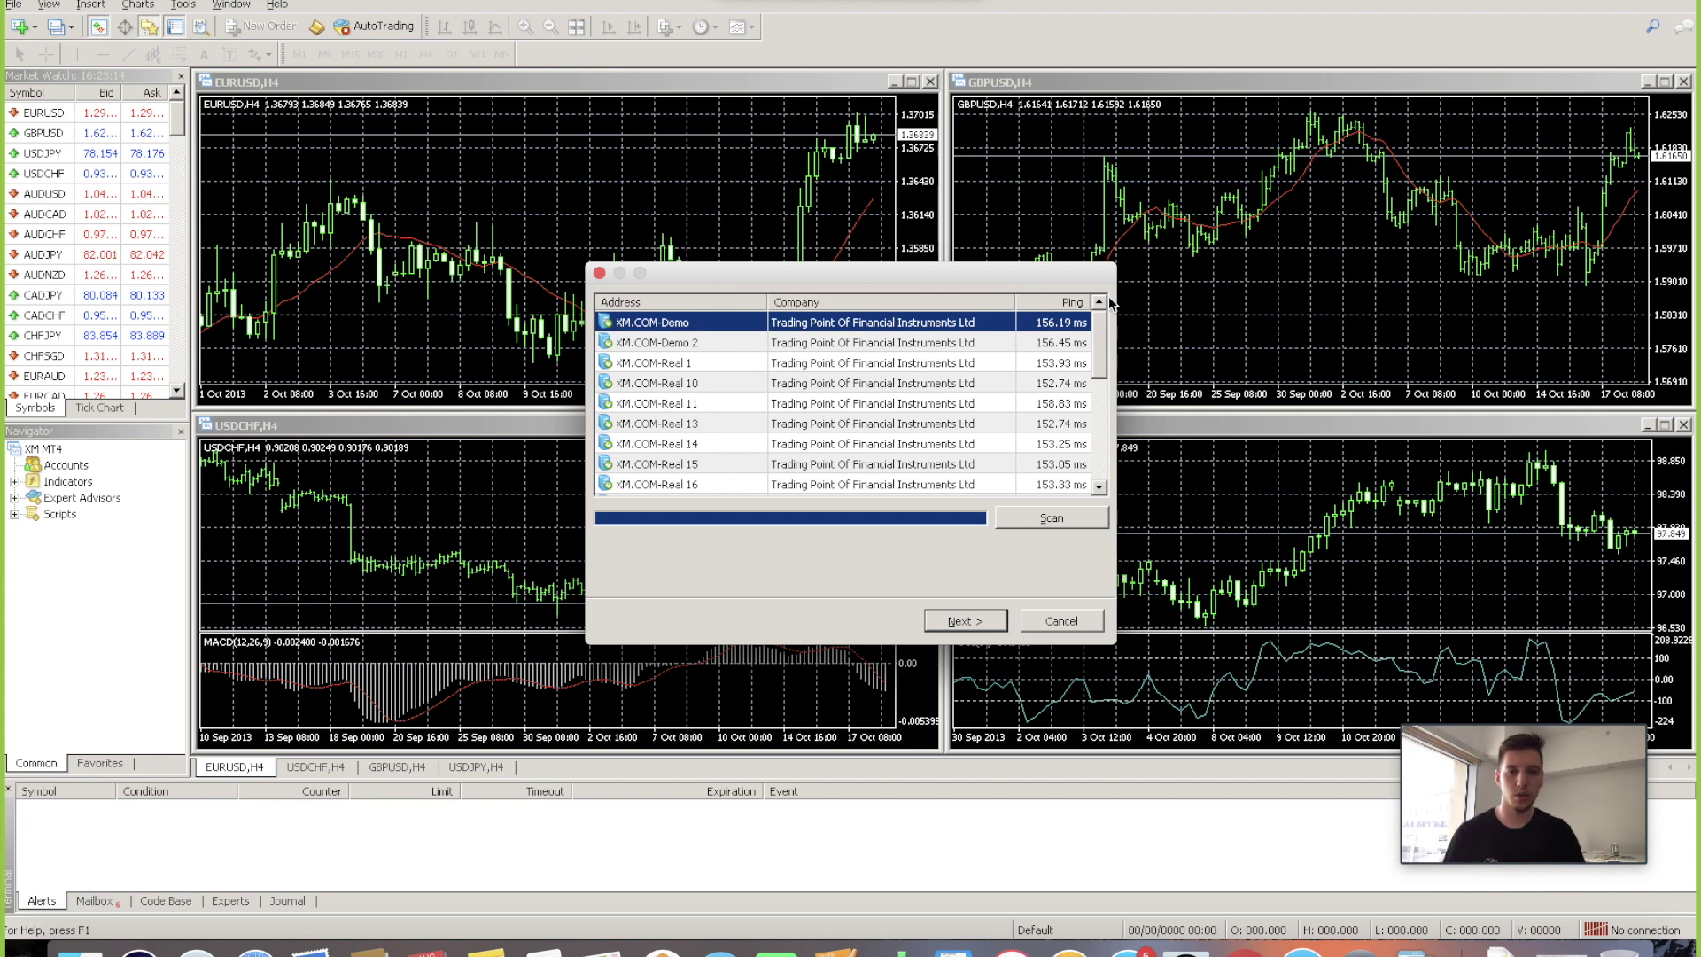
Try entering lqdfx as a new broker at the end of the trading server list, and clear the entry
left_click_drag(1098, 321, 1093, 480)
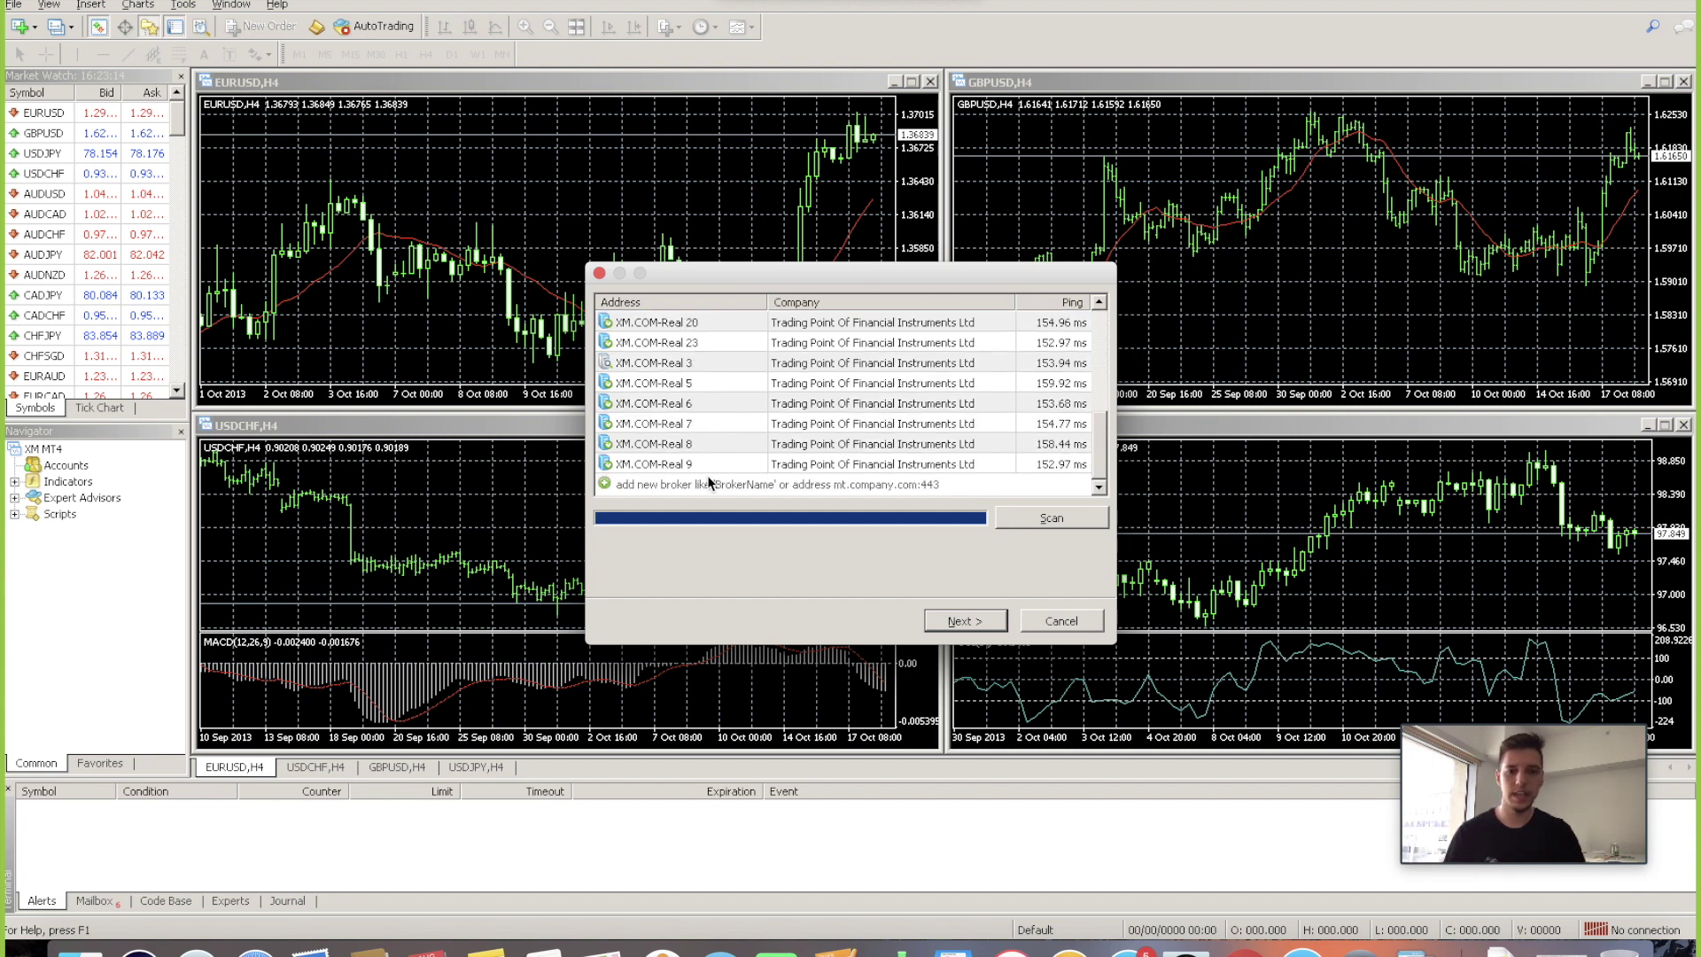
left_click(608, 482)
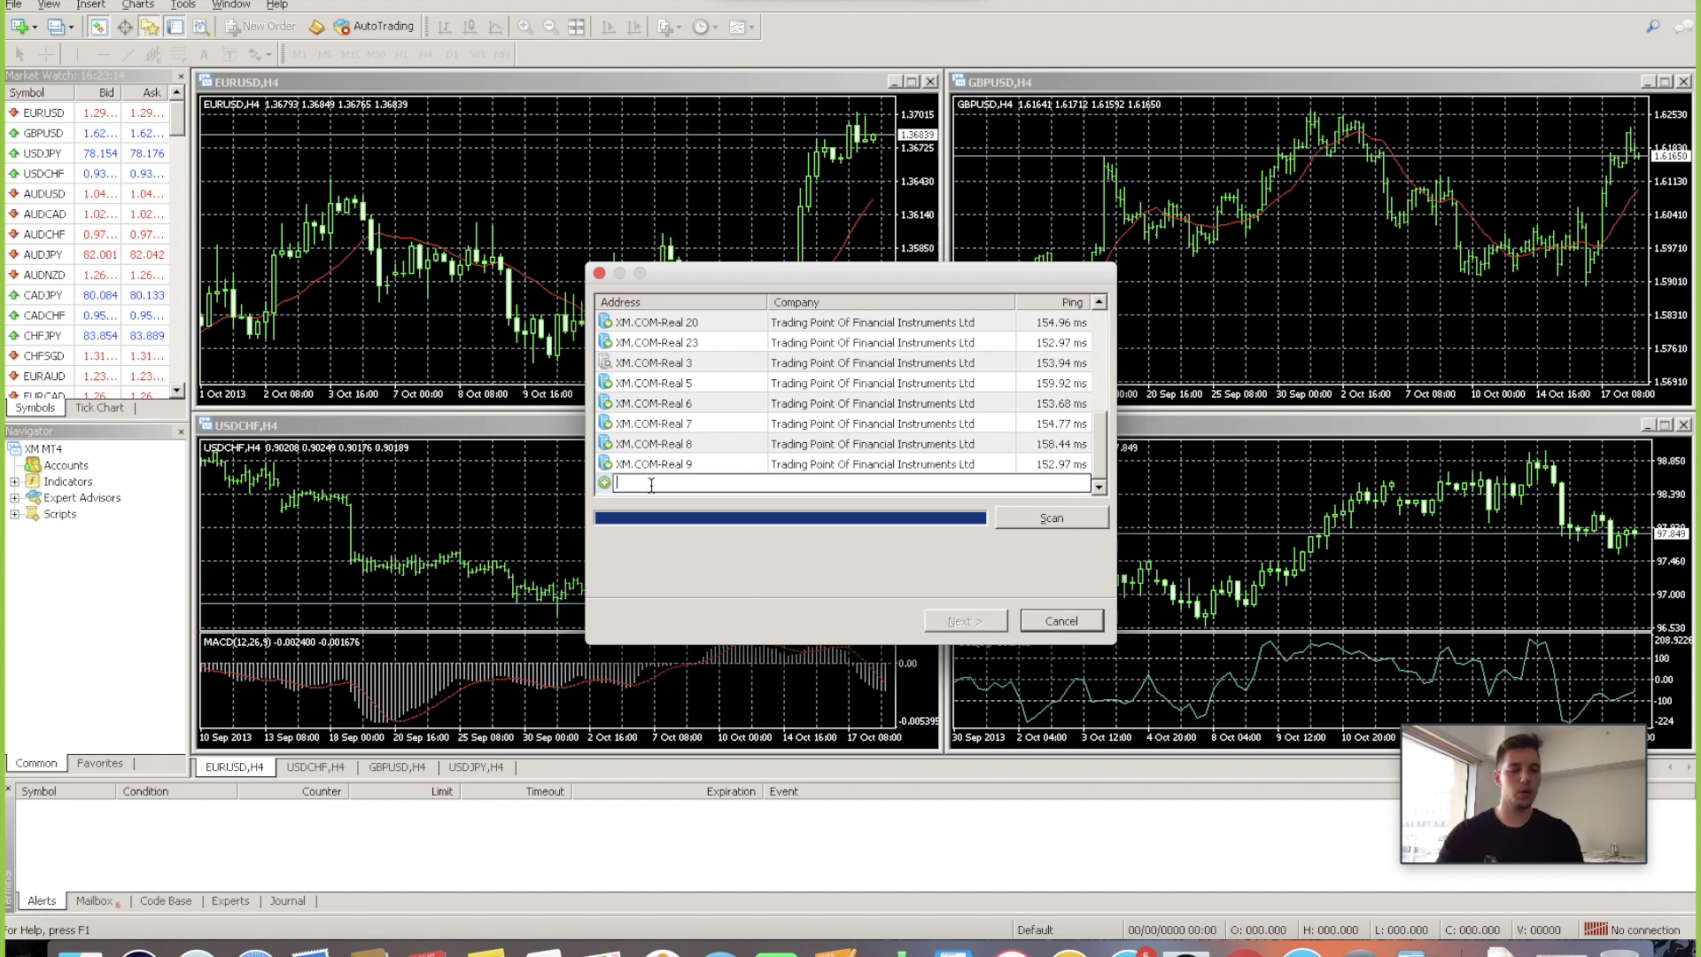
type("lqd")
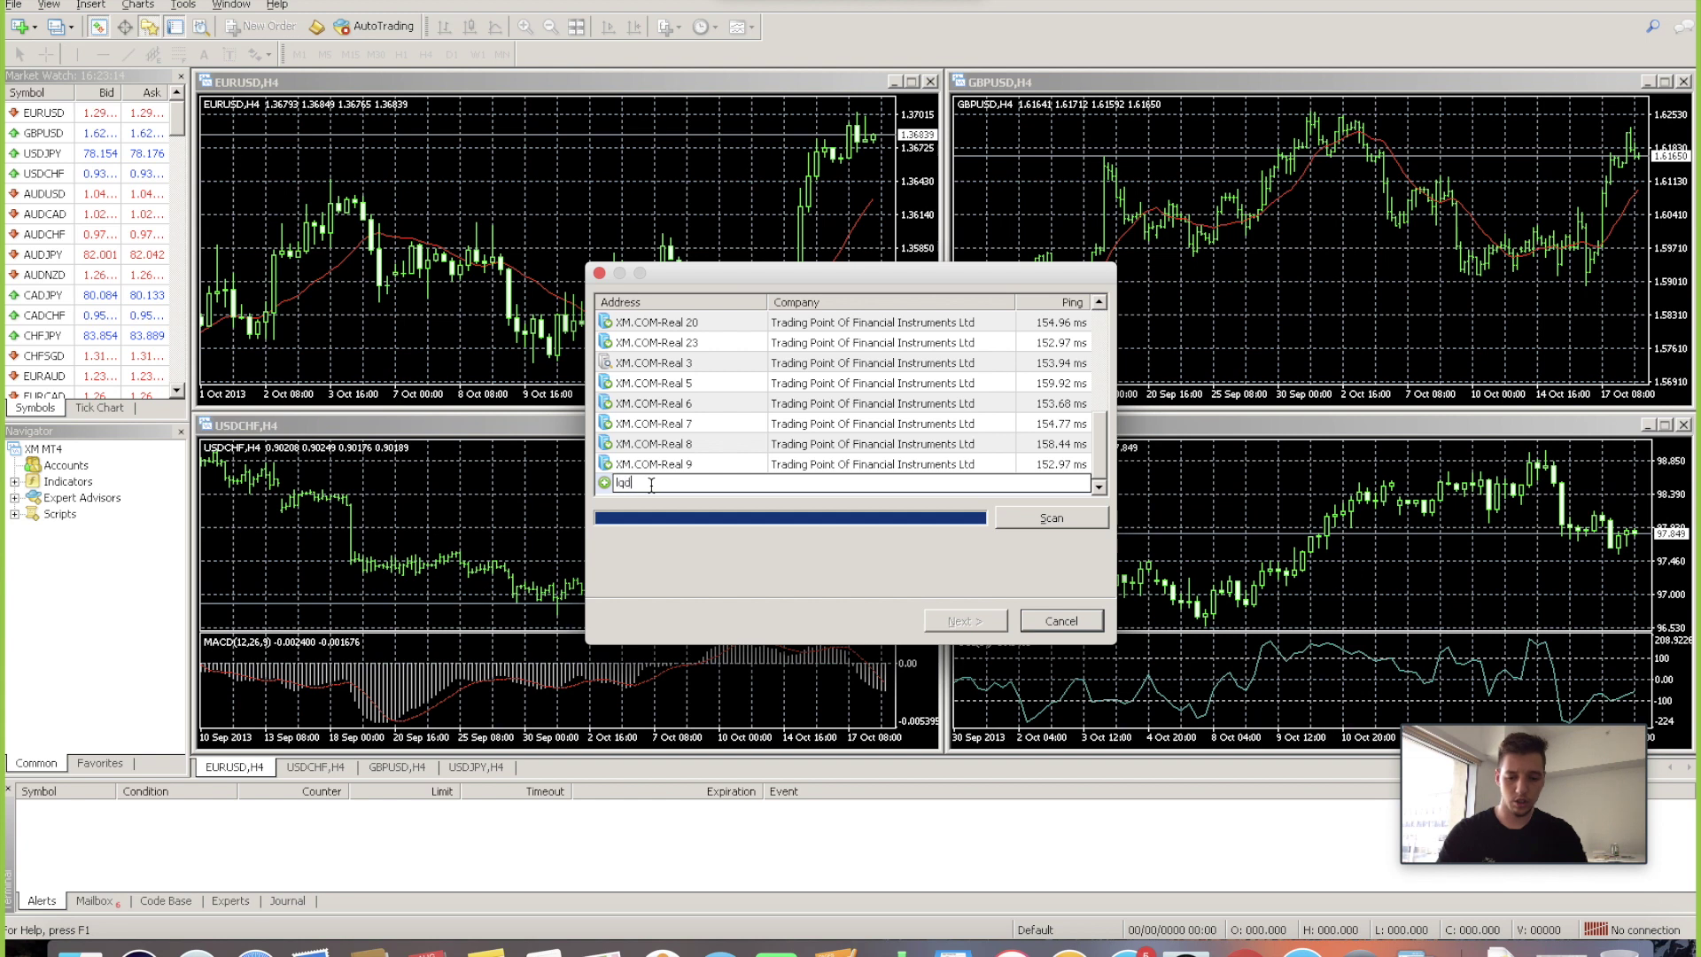
type("fx")
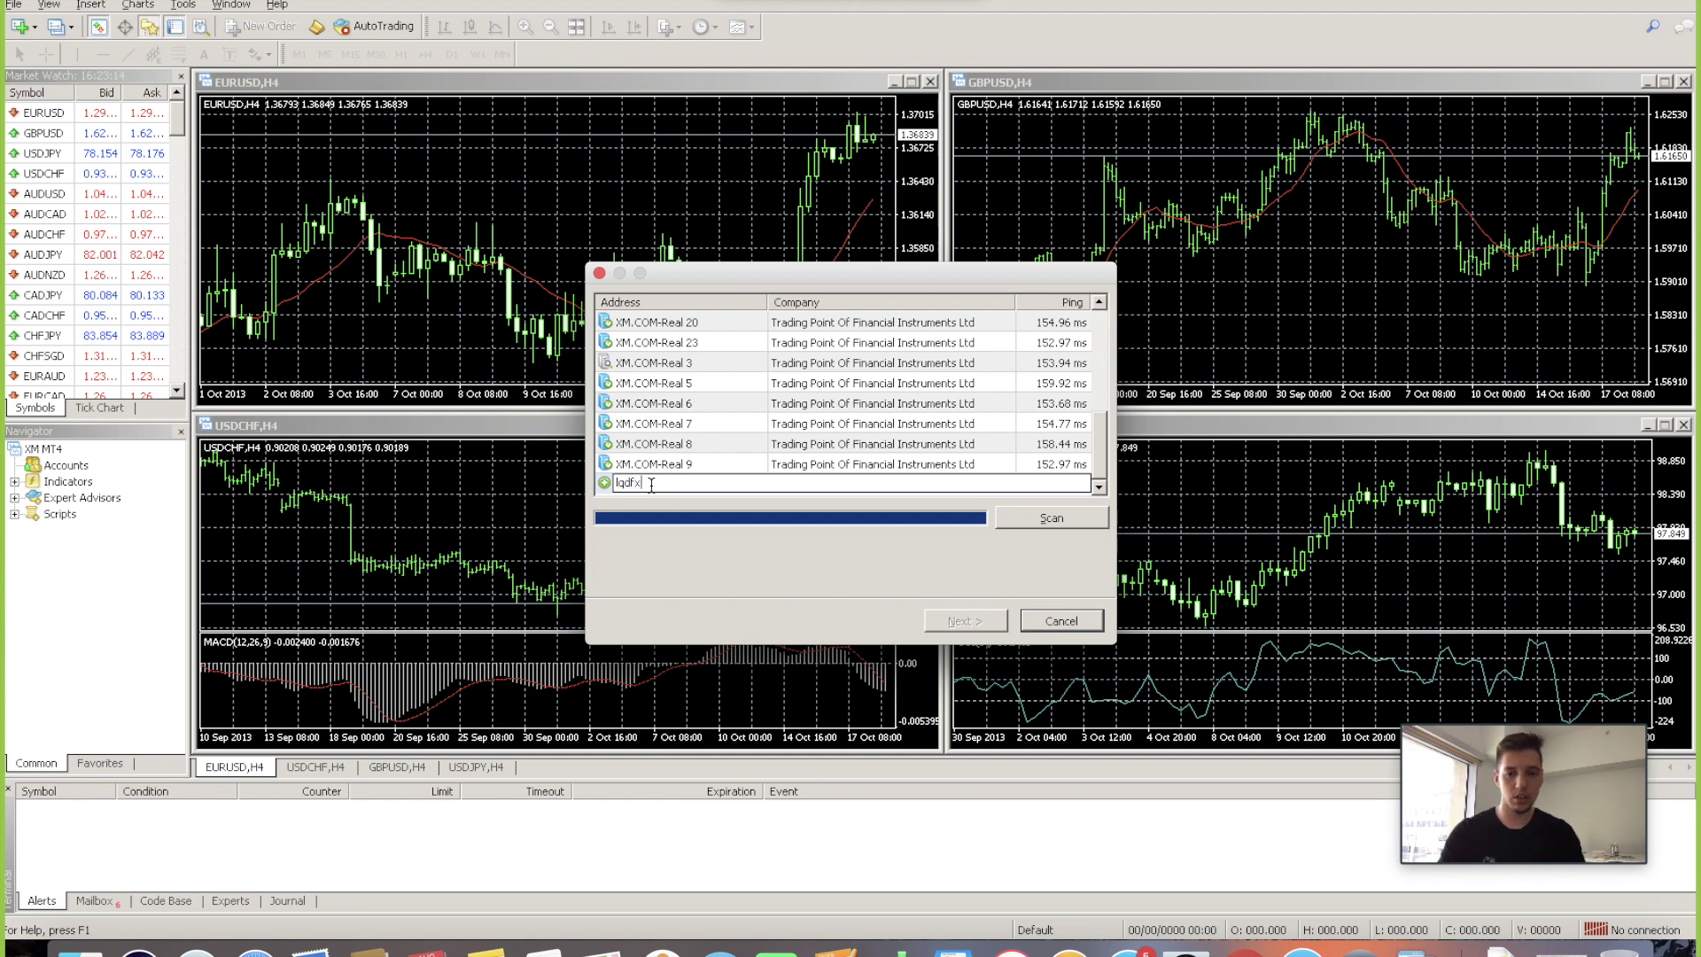
key("BackSpace")
key("BackSpace")
key("BackSpace")
key("BackSpace")
key("BackSpace")
type("tre")
key("BackSpace")
key("BackSpace")
key("BackSpace")
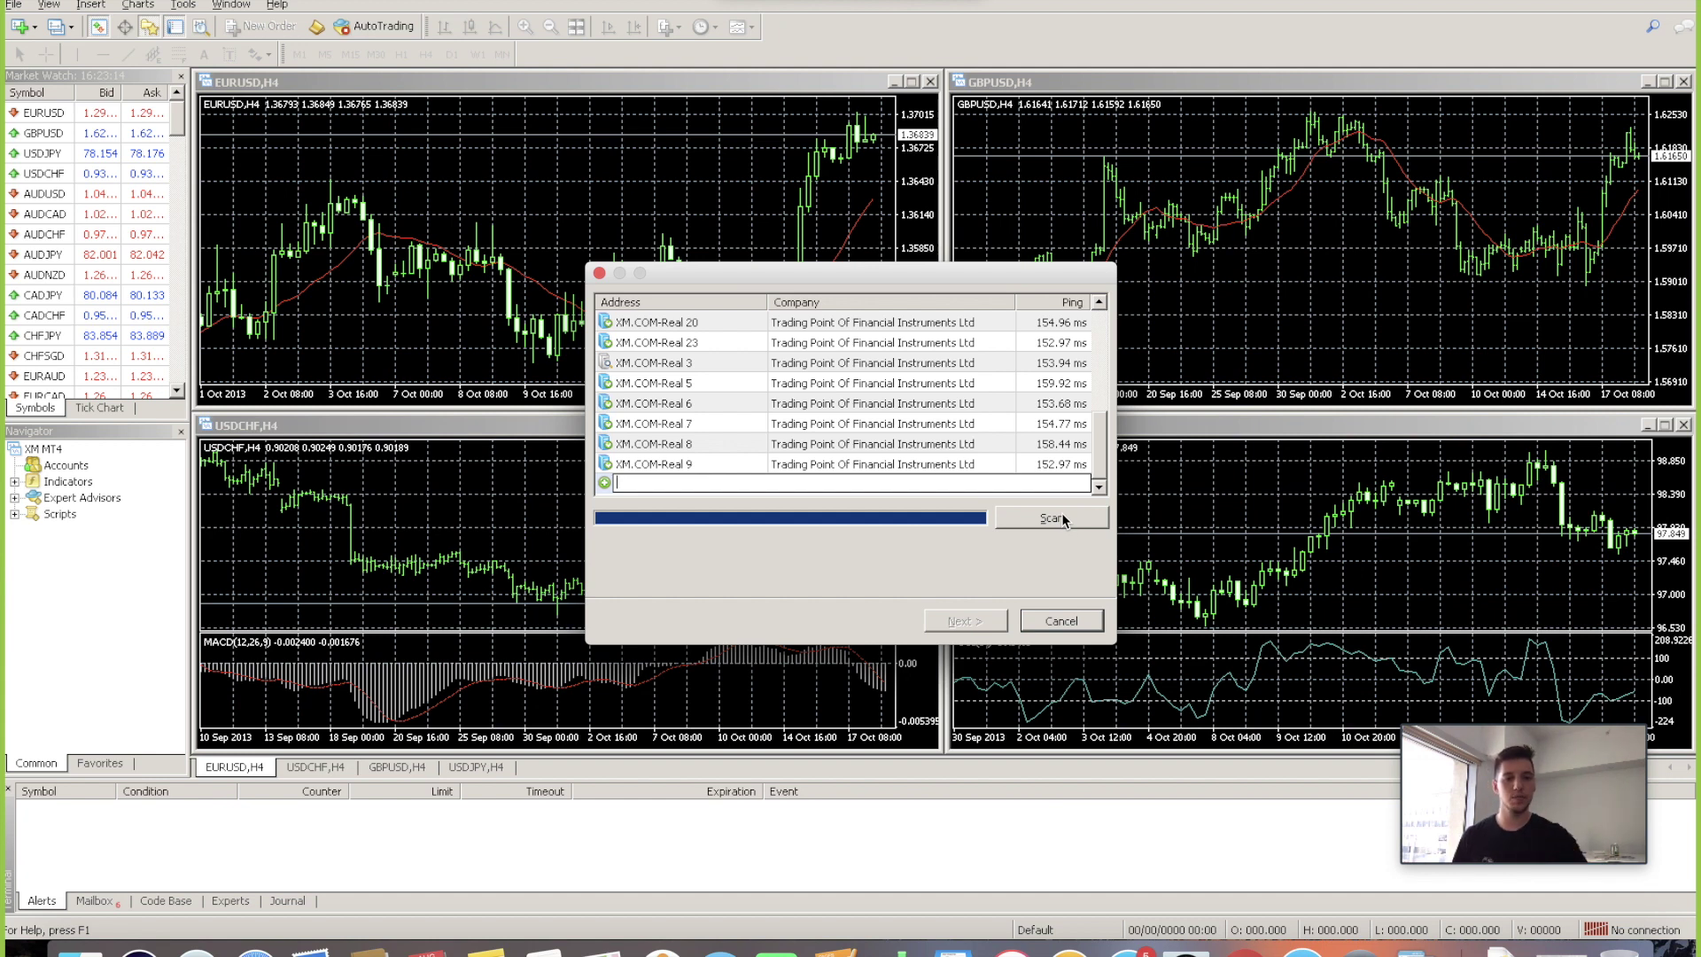
Close the trading server list, look through the server choices in the account login dialog, and dismiss the dialog
left_click_drag(1095, 463, 1095, 341)
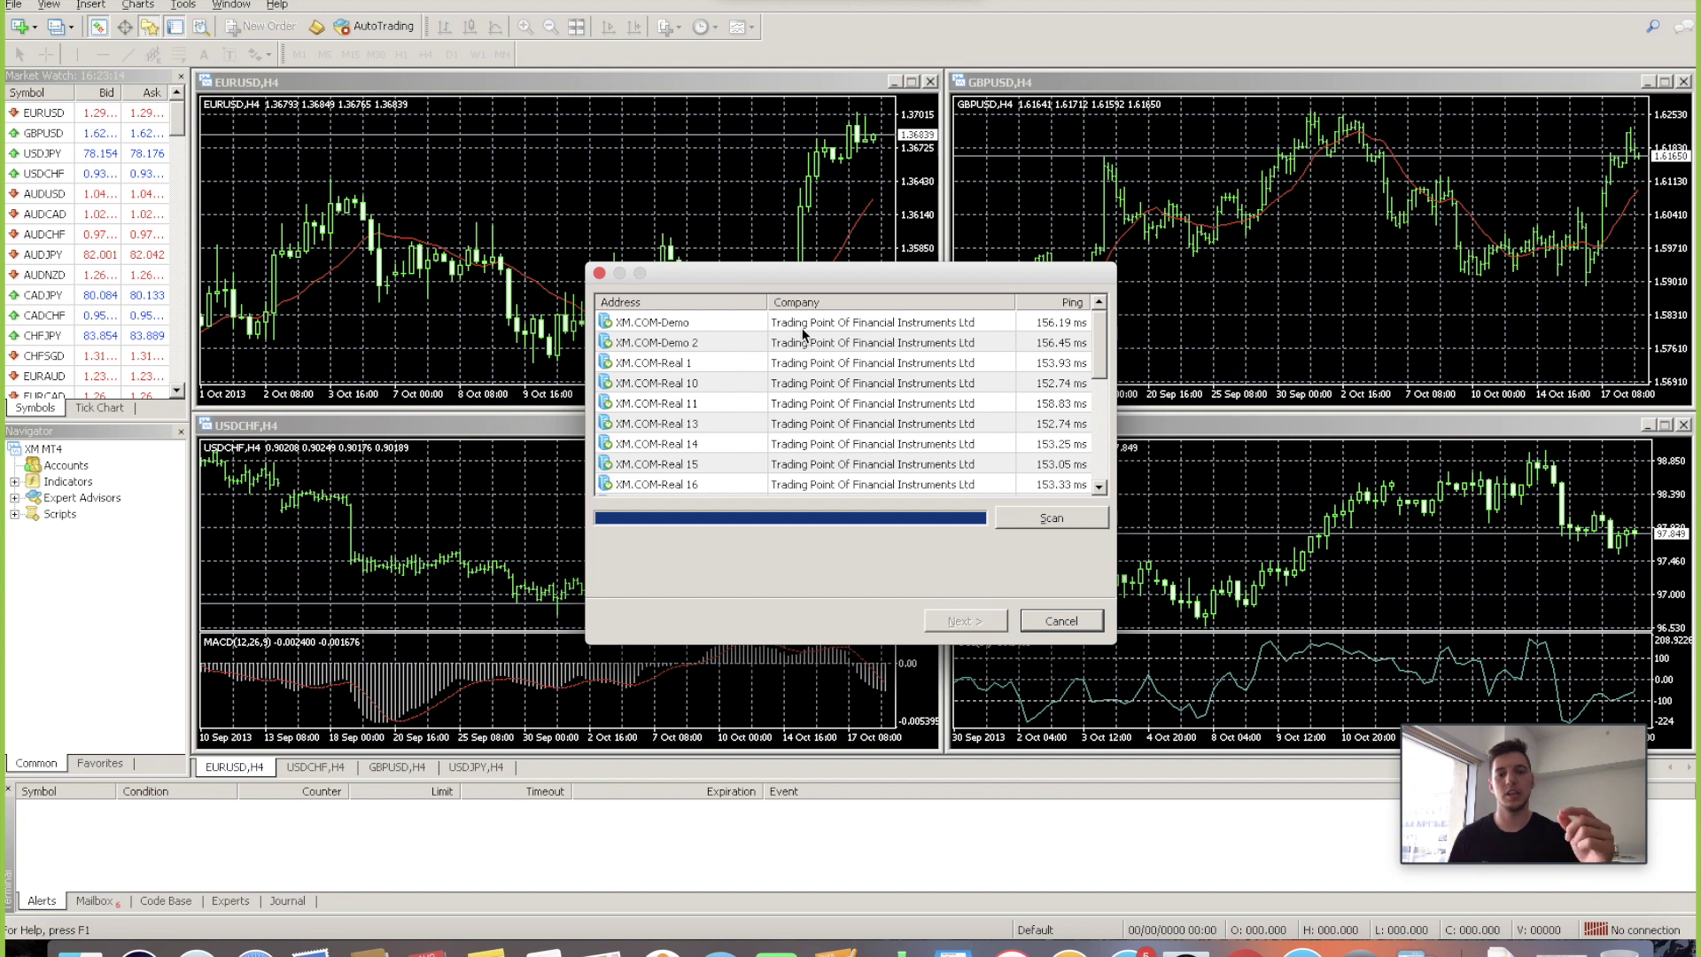
left_click(600, 273)
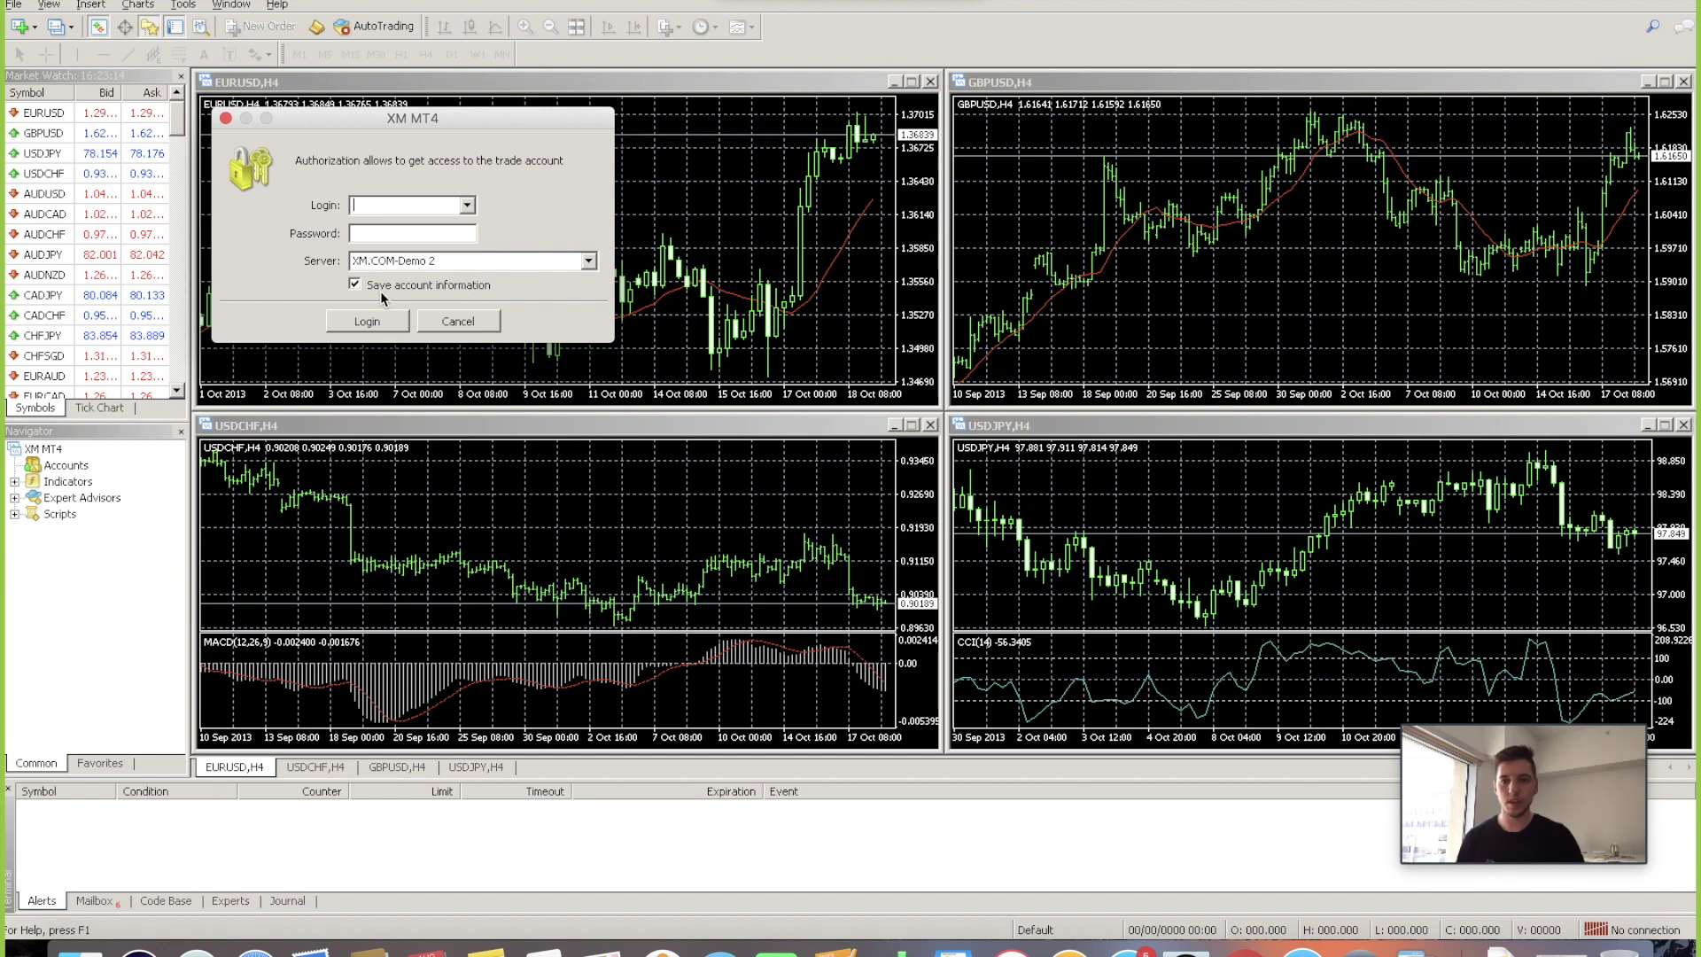
left_click(589, 265)
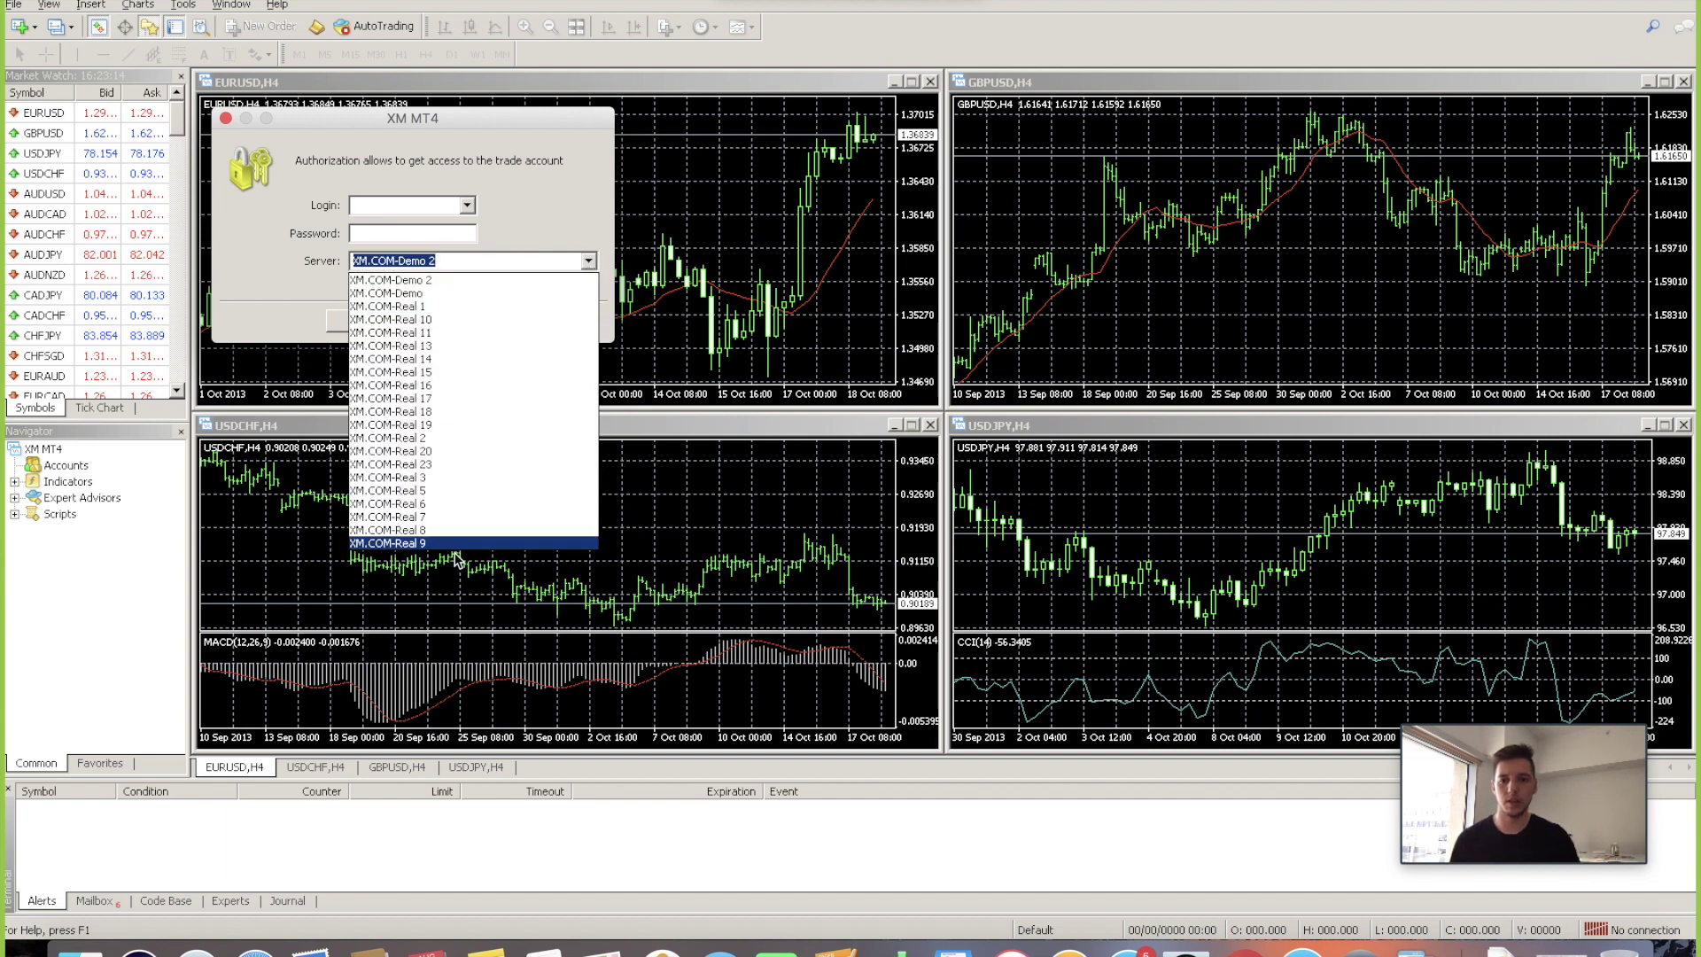
left_click(227, 121)
left_click(226, 120)
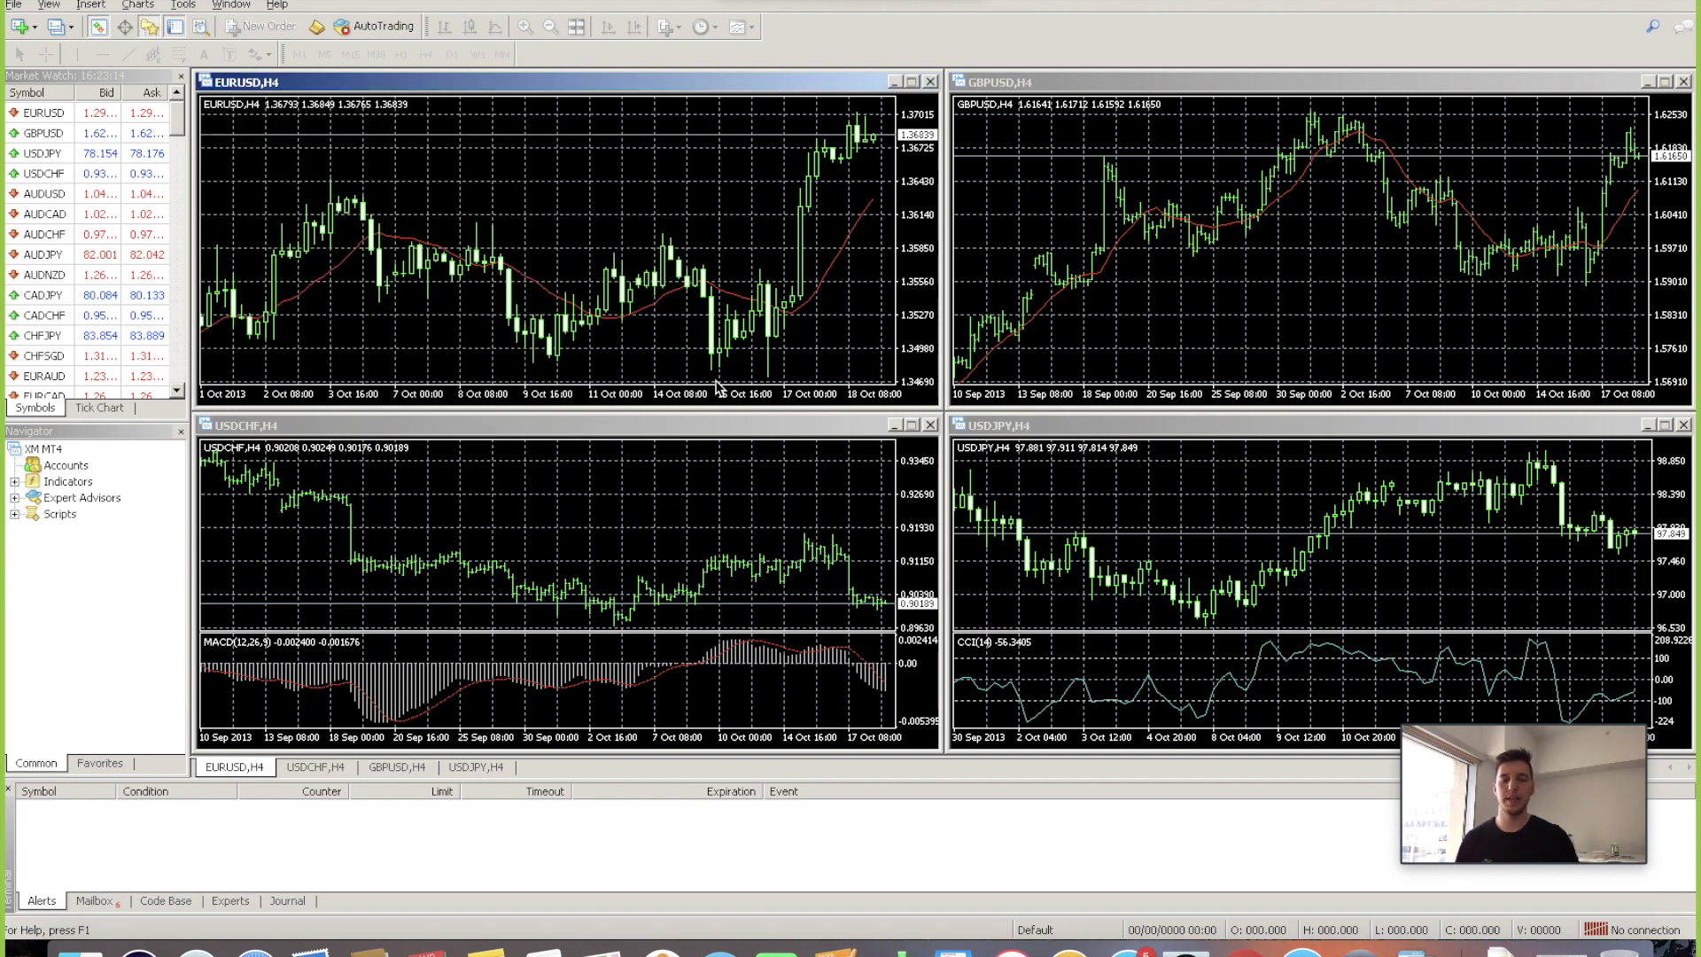
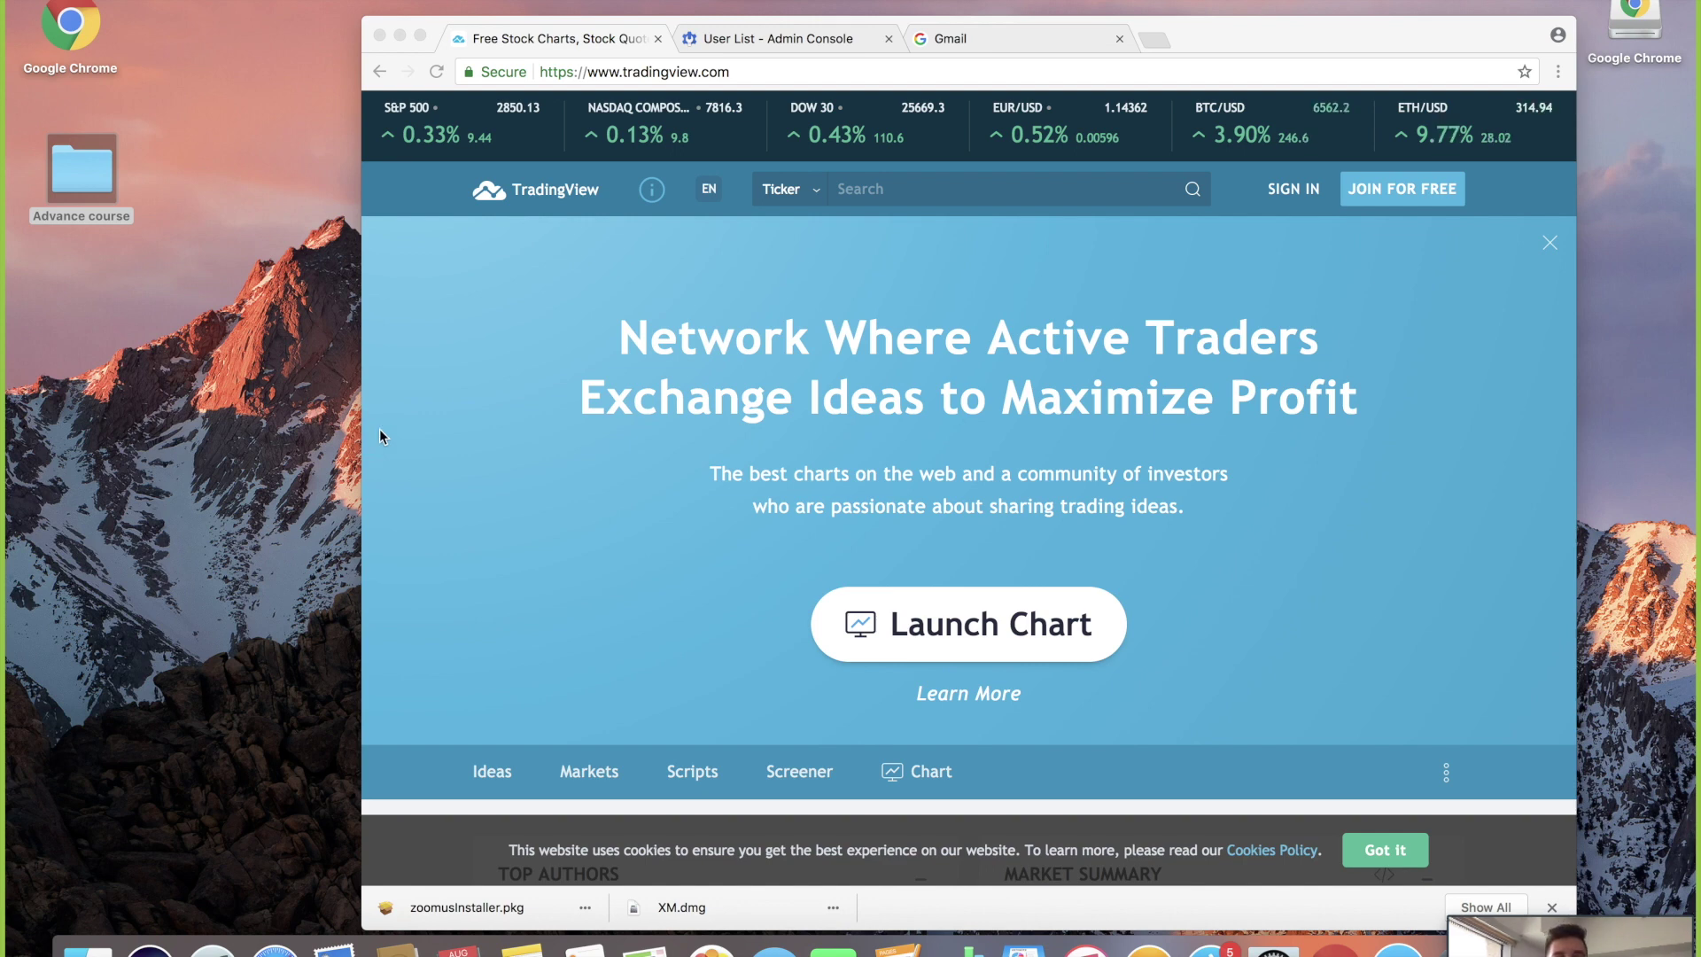
Open xm.com in a new Chrome tab and accept the site's default cookie settings
left_click(1151, 39)
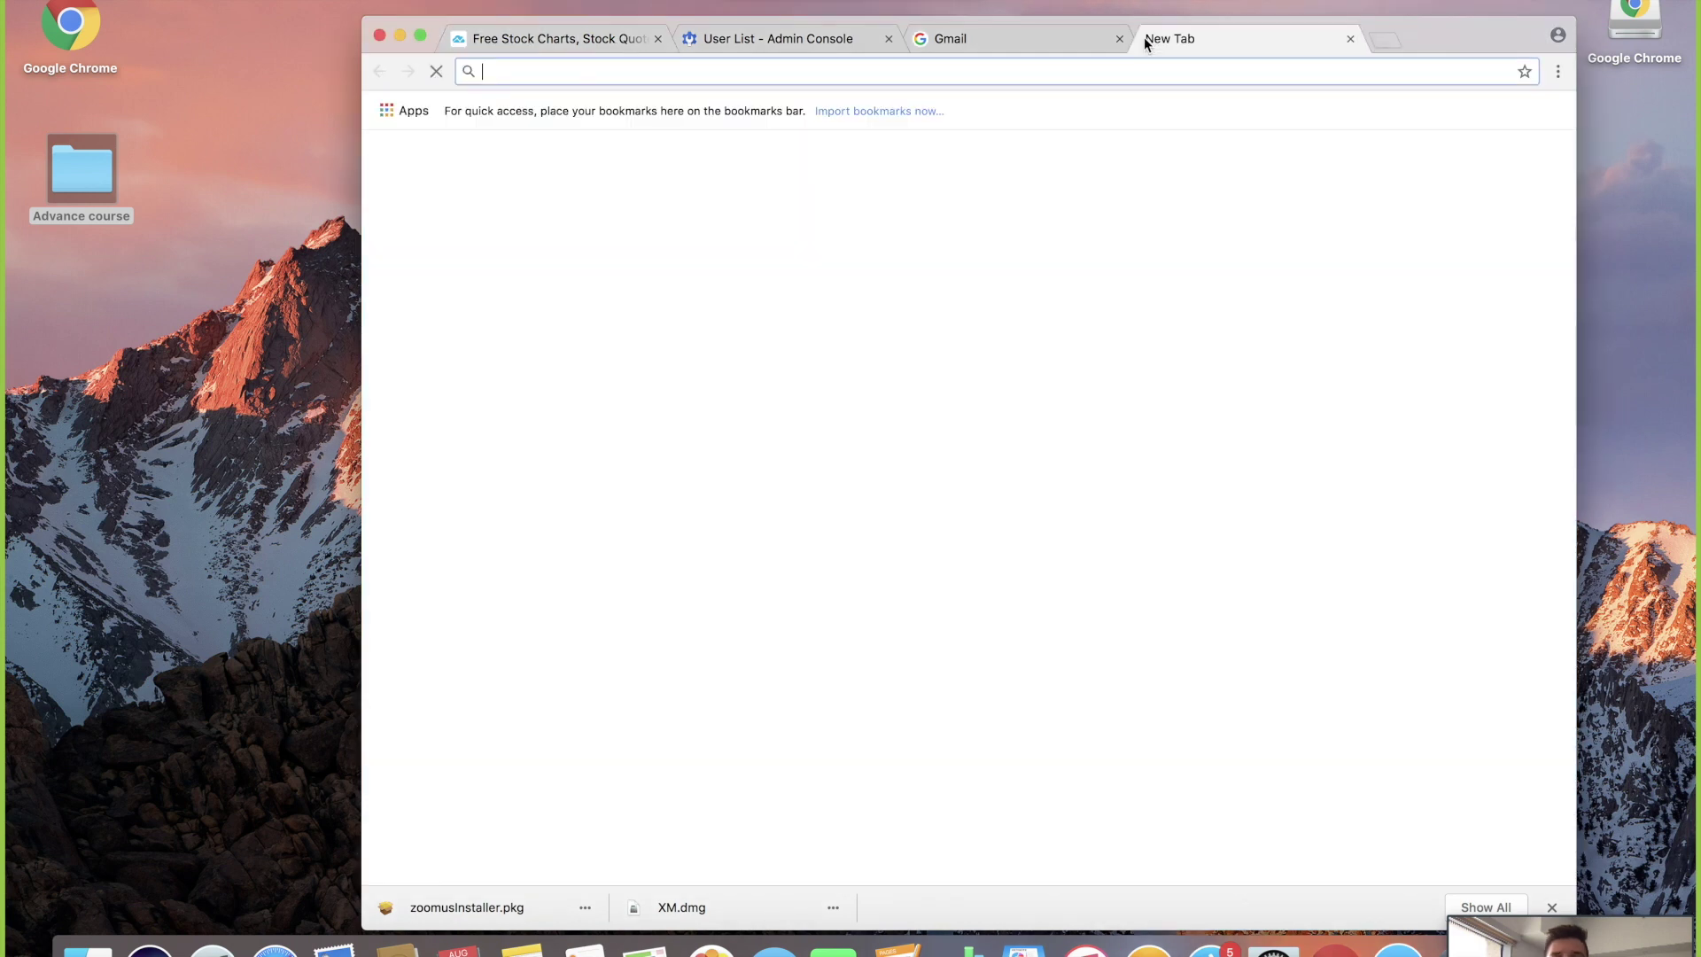
type("x")
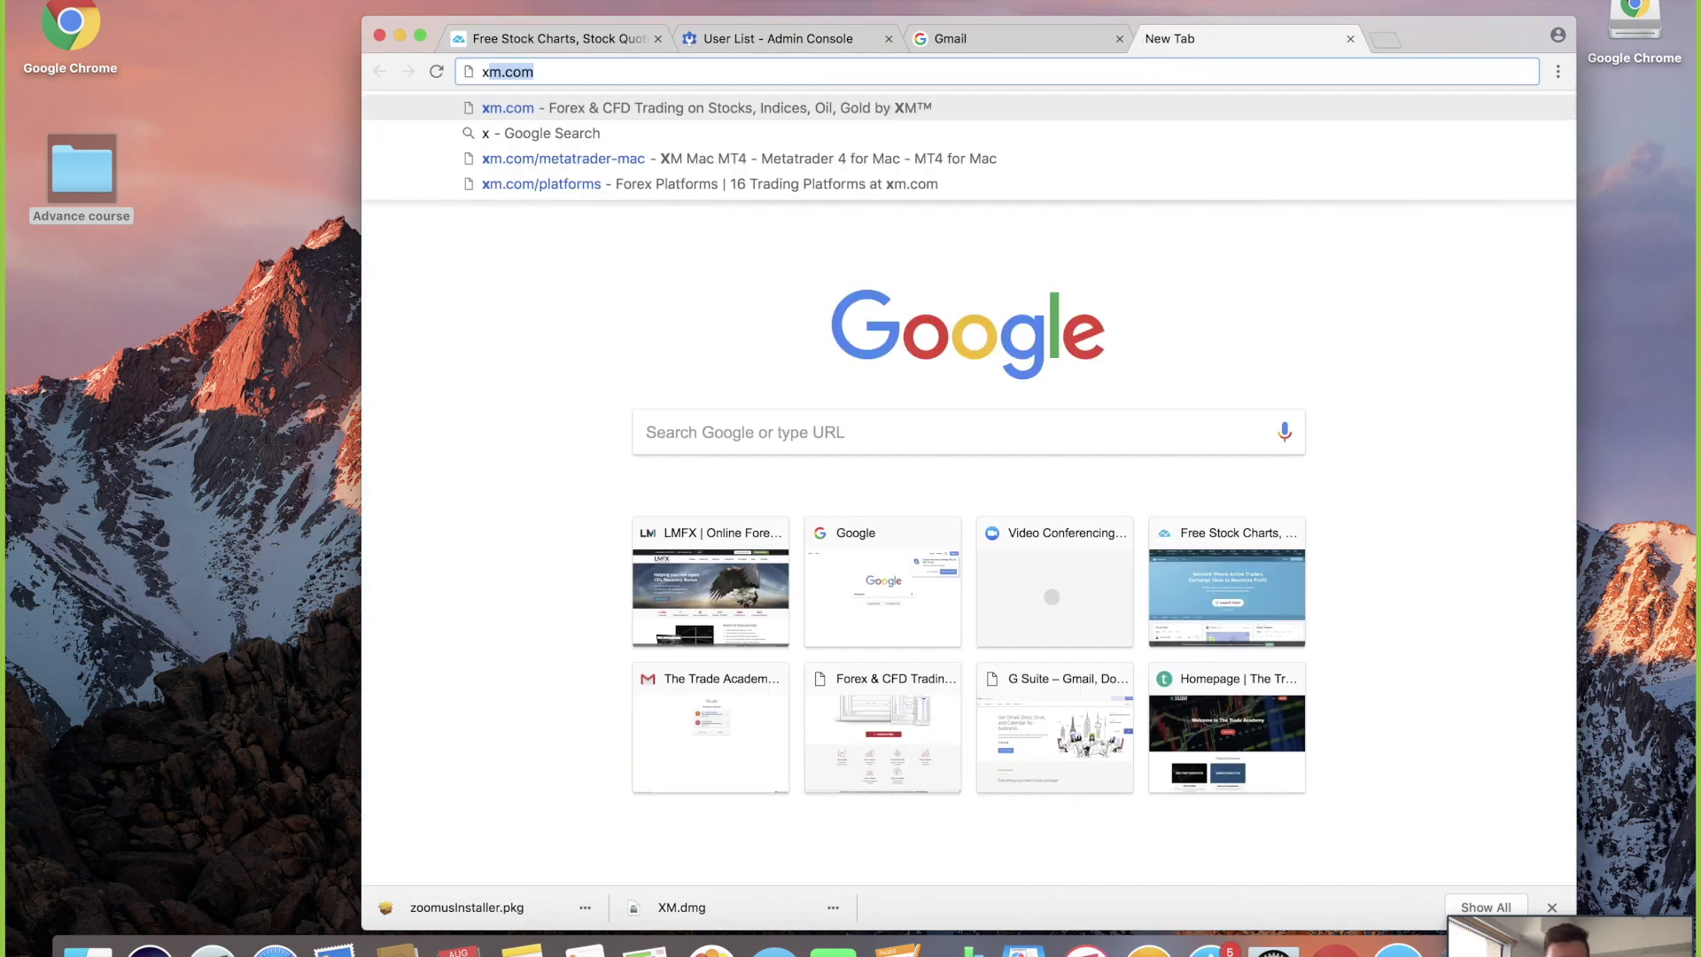
type("m.com")
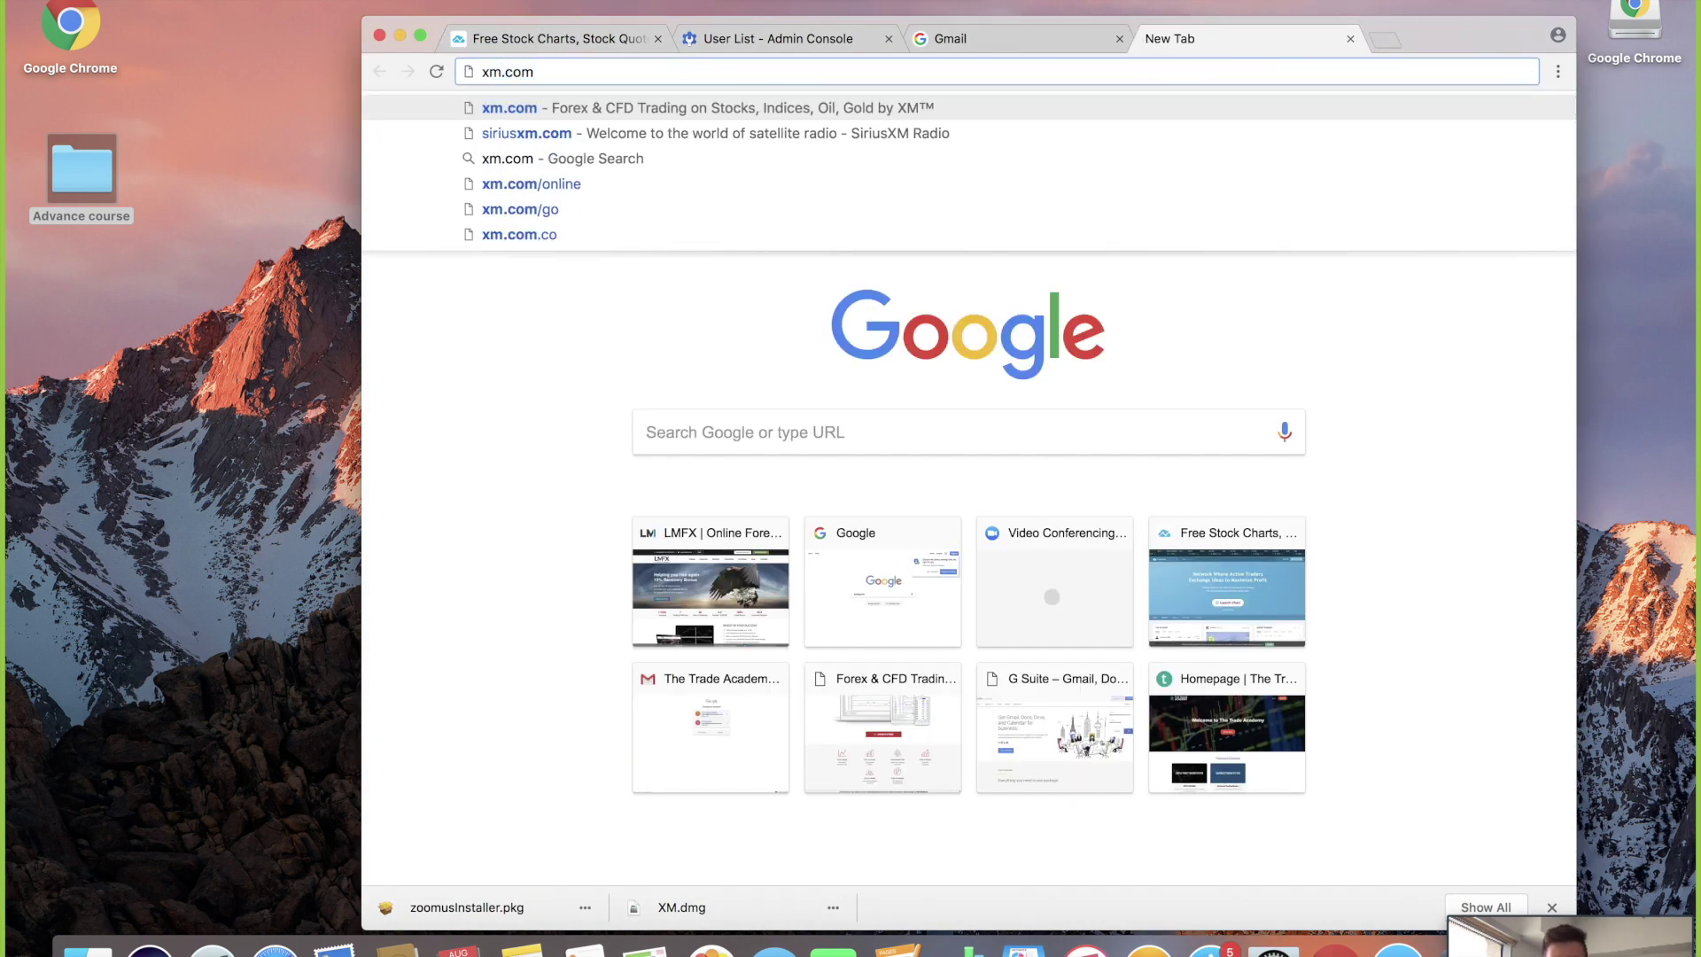
key("Return")
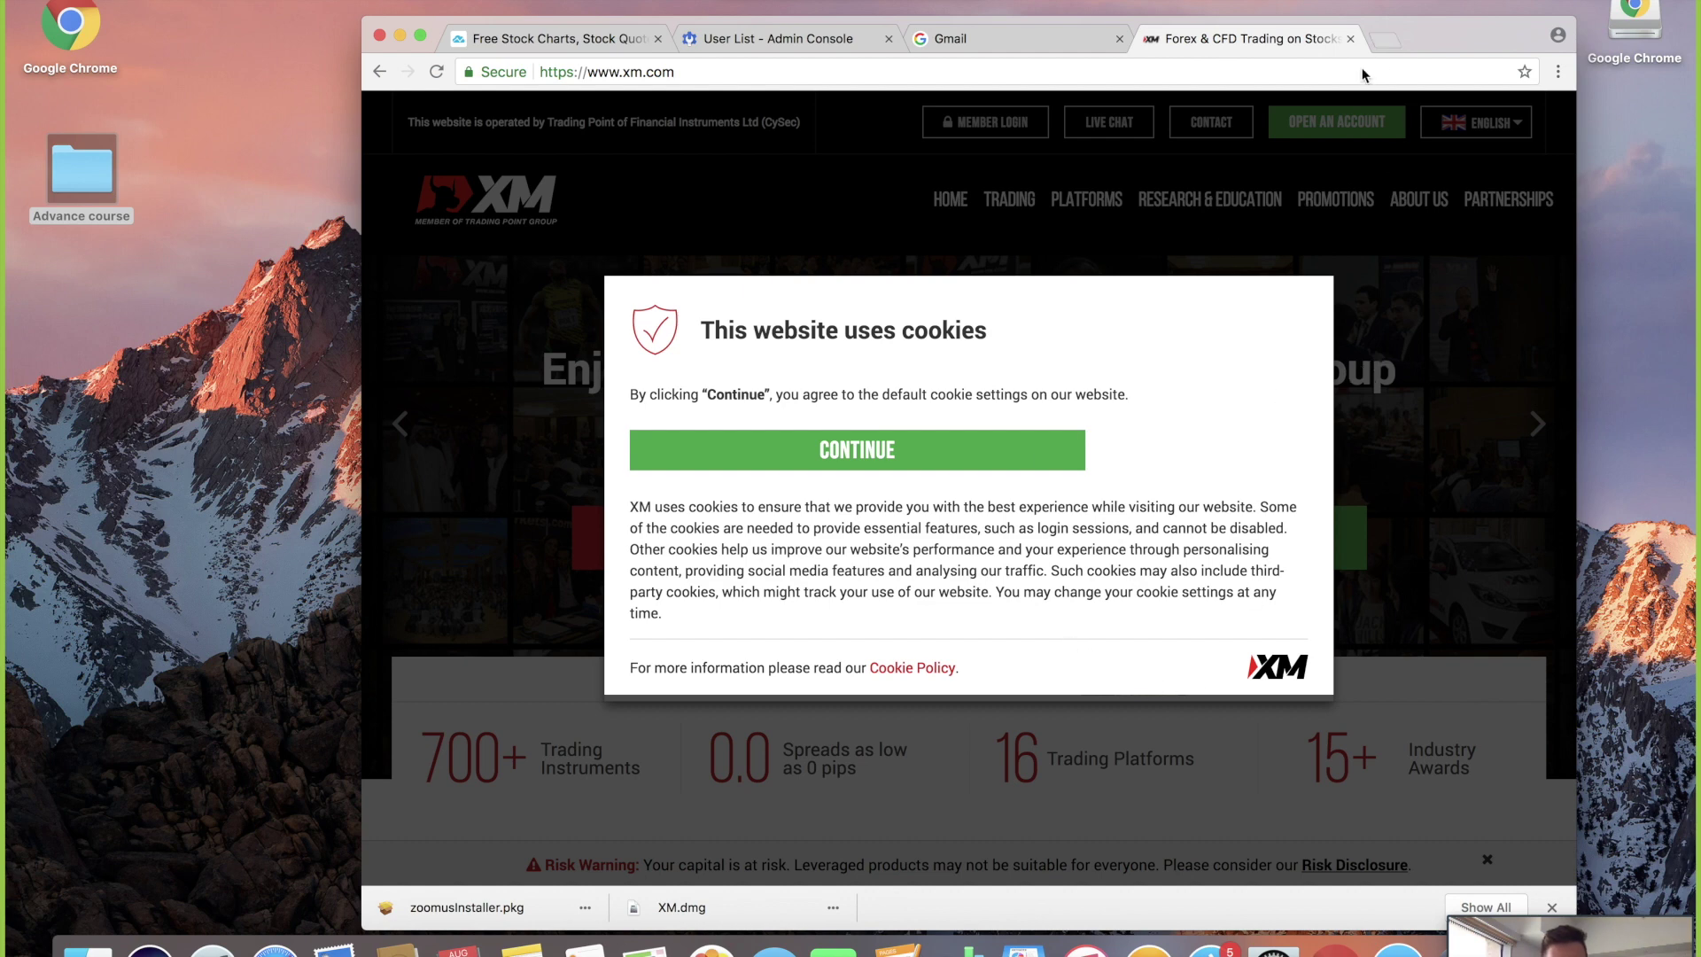
left_click(903, 430)
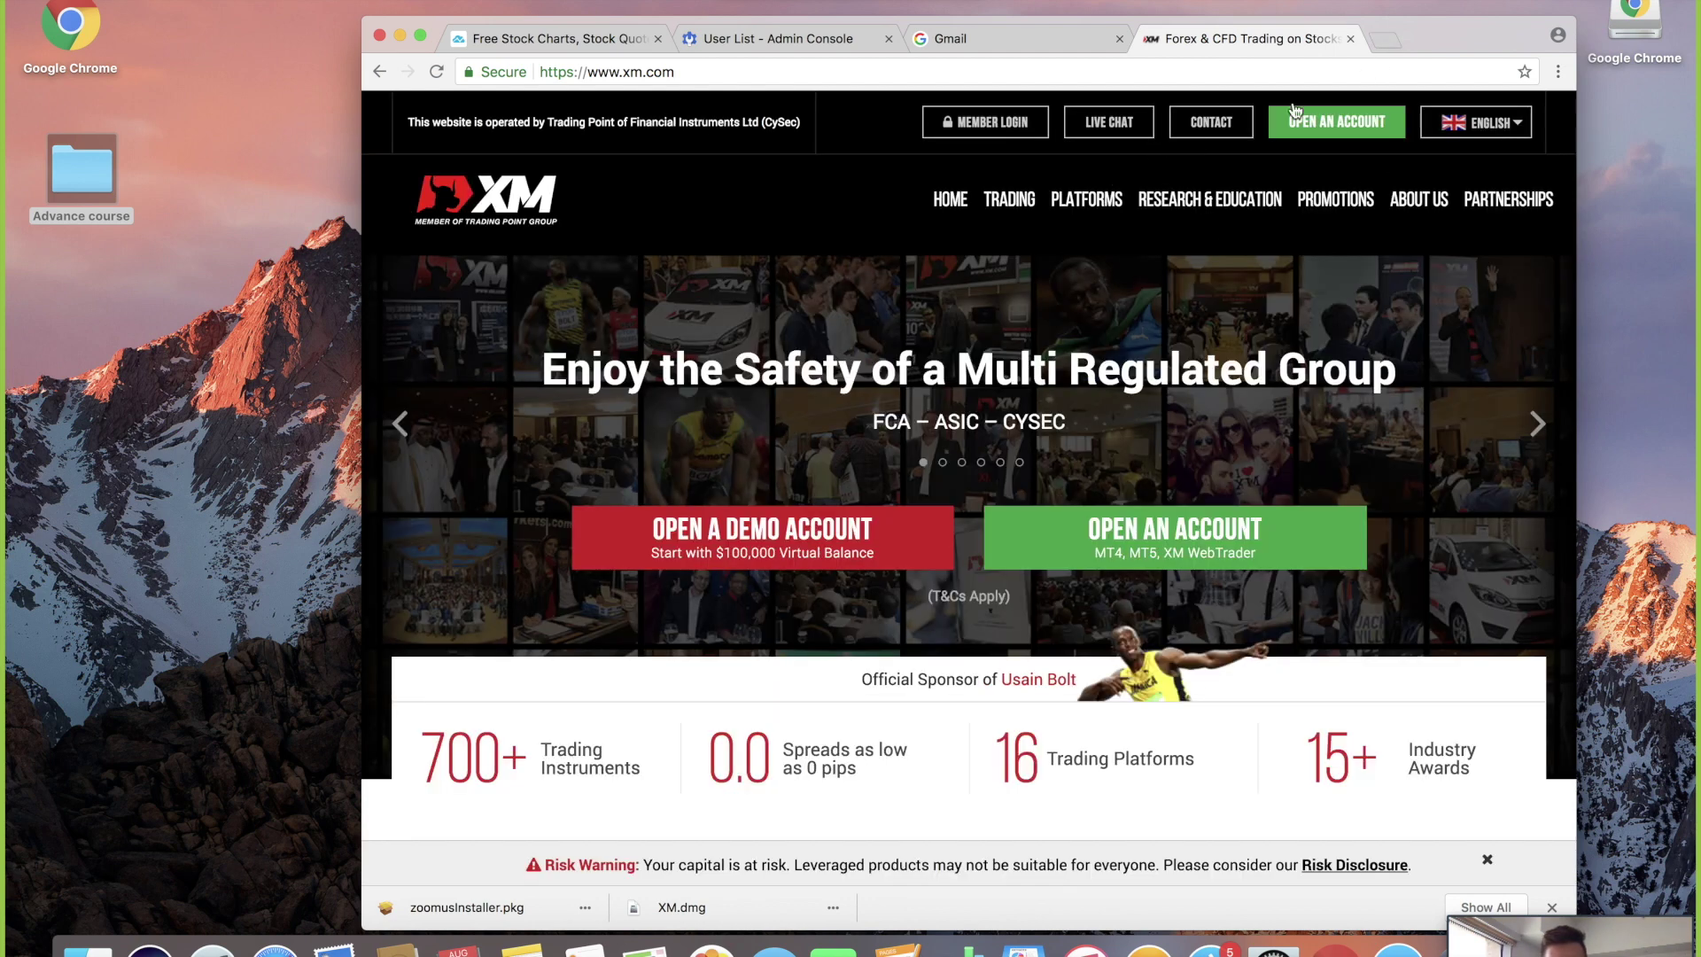
Move the browser window clear of the webcam panel, and open XM's platforms page from the home page to view MetaTrader 4
left_click_drag(1411, 33, 1180, 0)
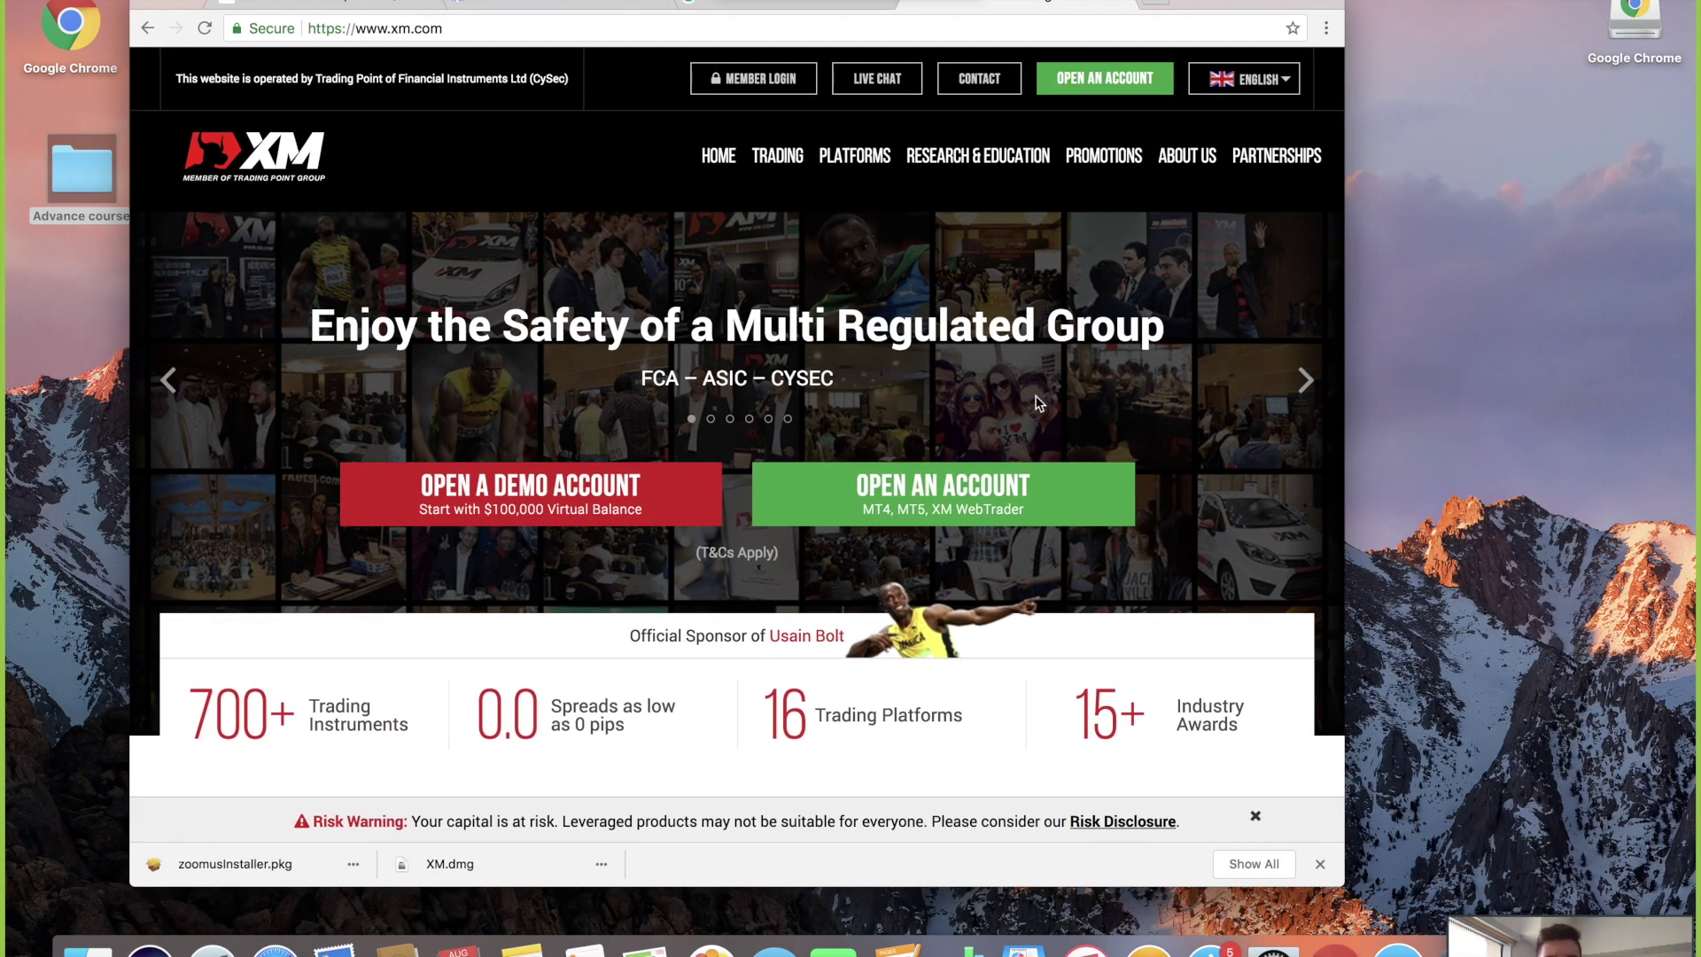
scroll(1035, 395, "down", 3)
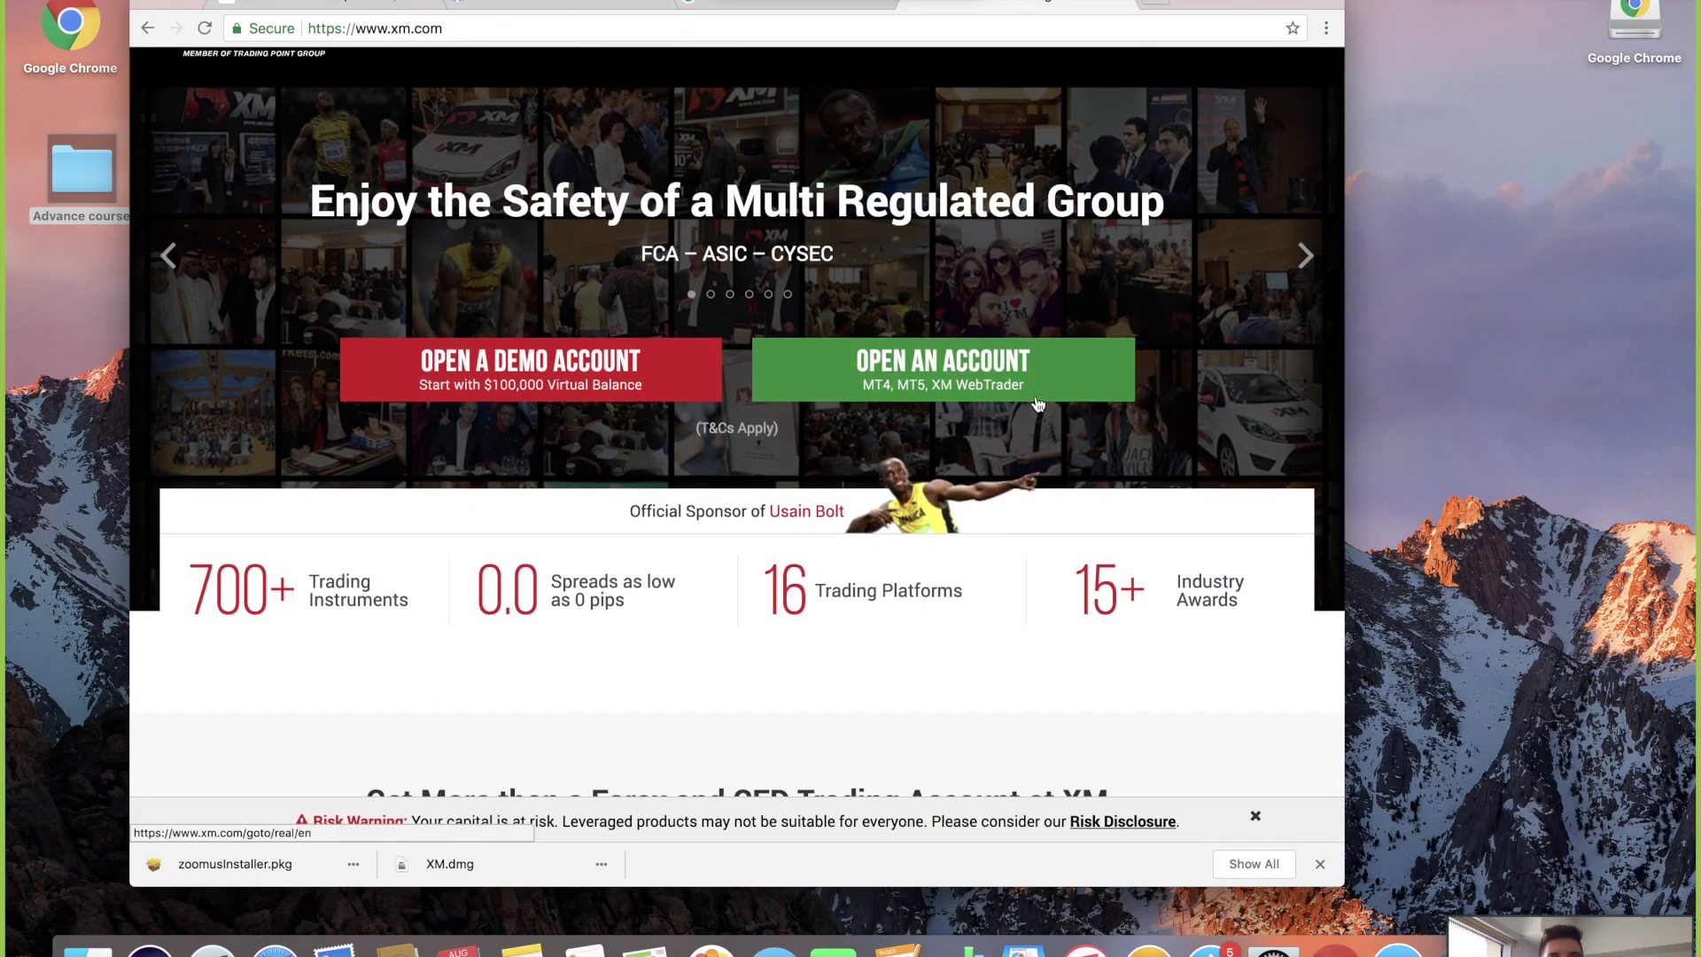
scroll(1038, 404, "down", 10)
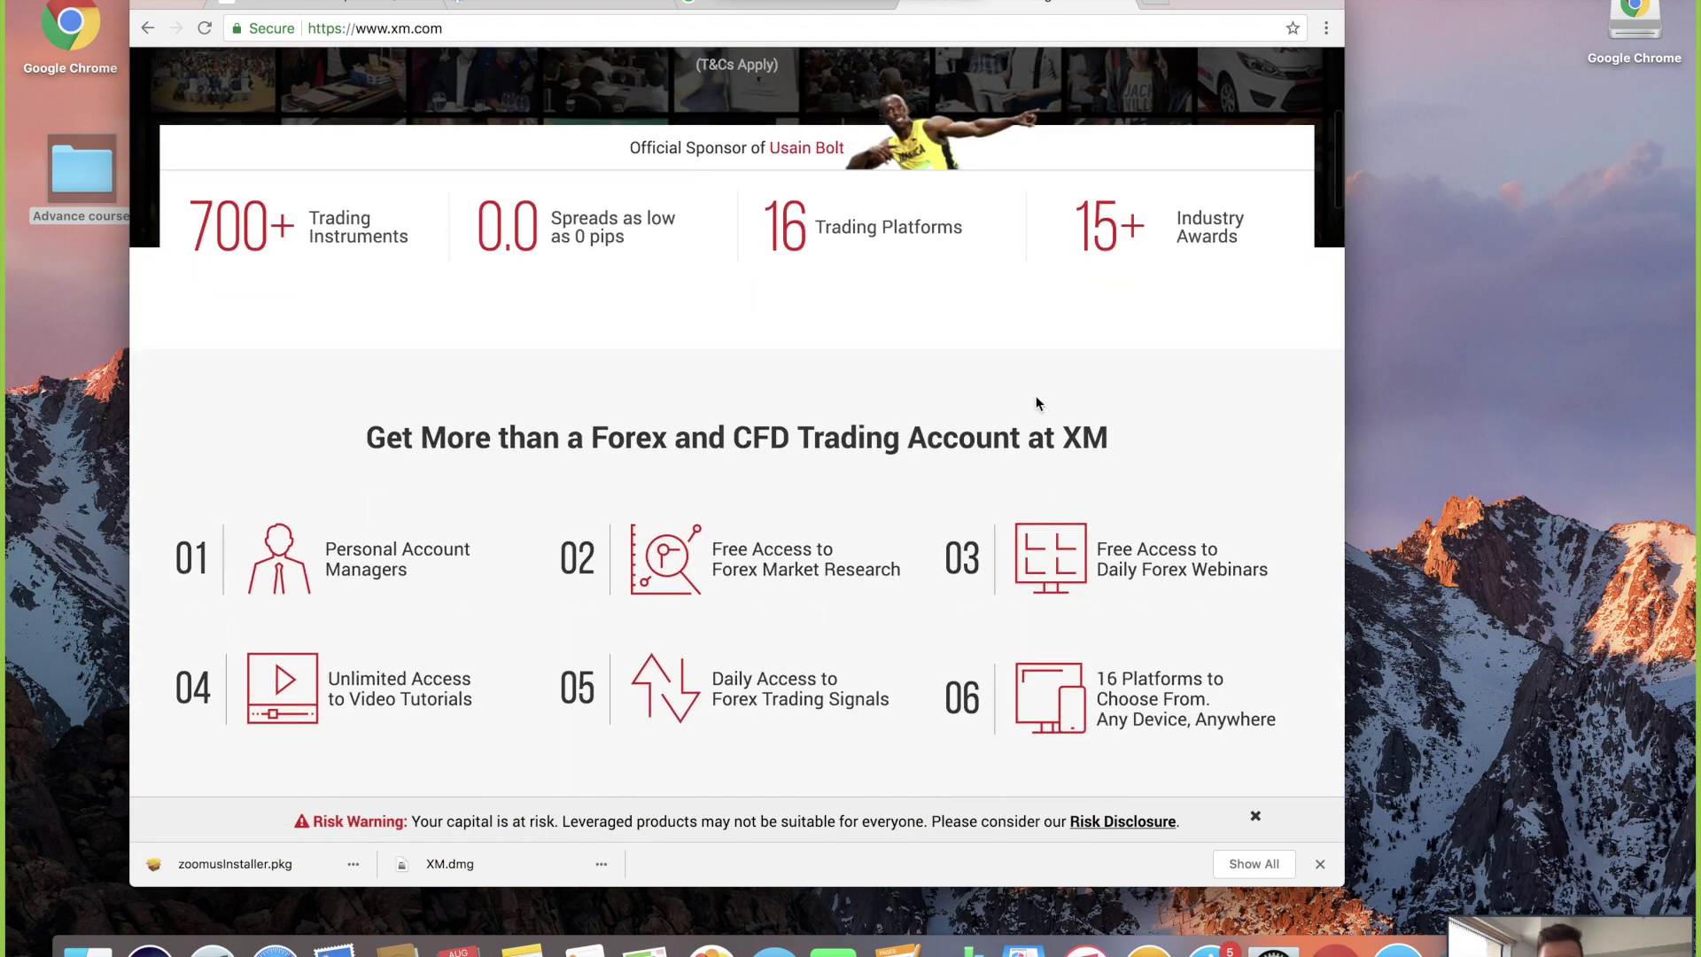
scroll(1036, 403, "down", 12)
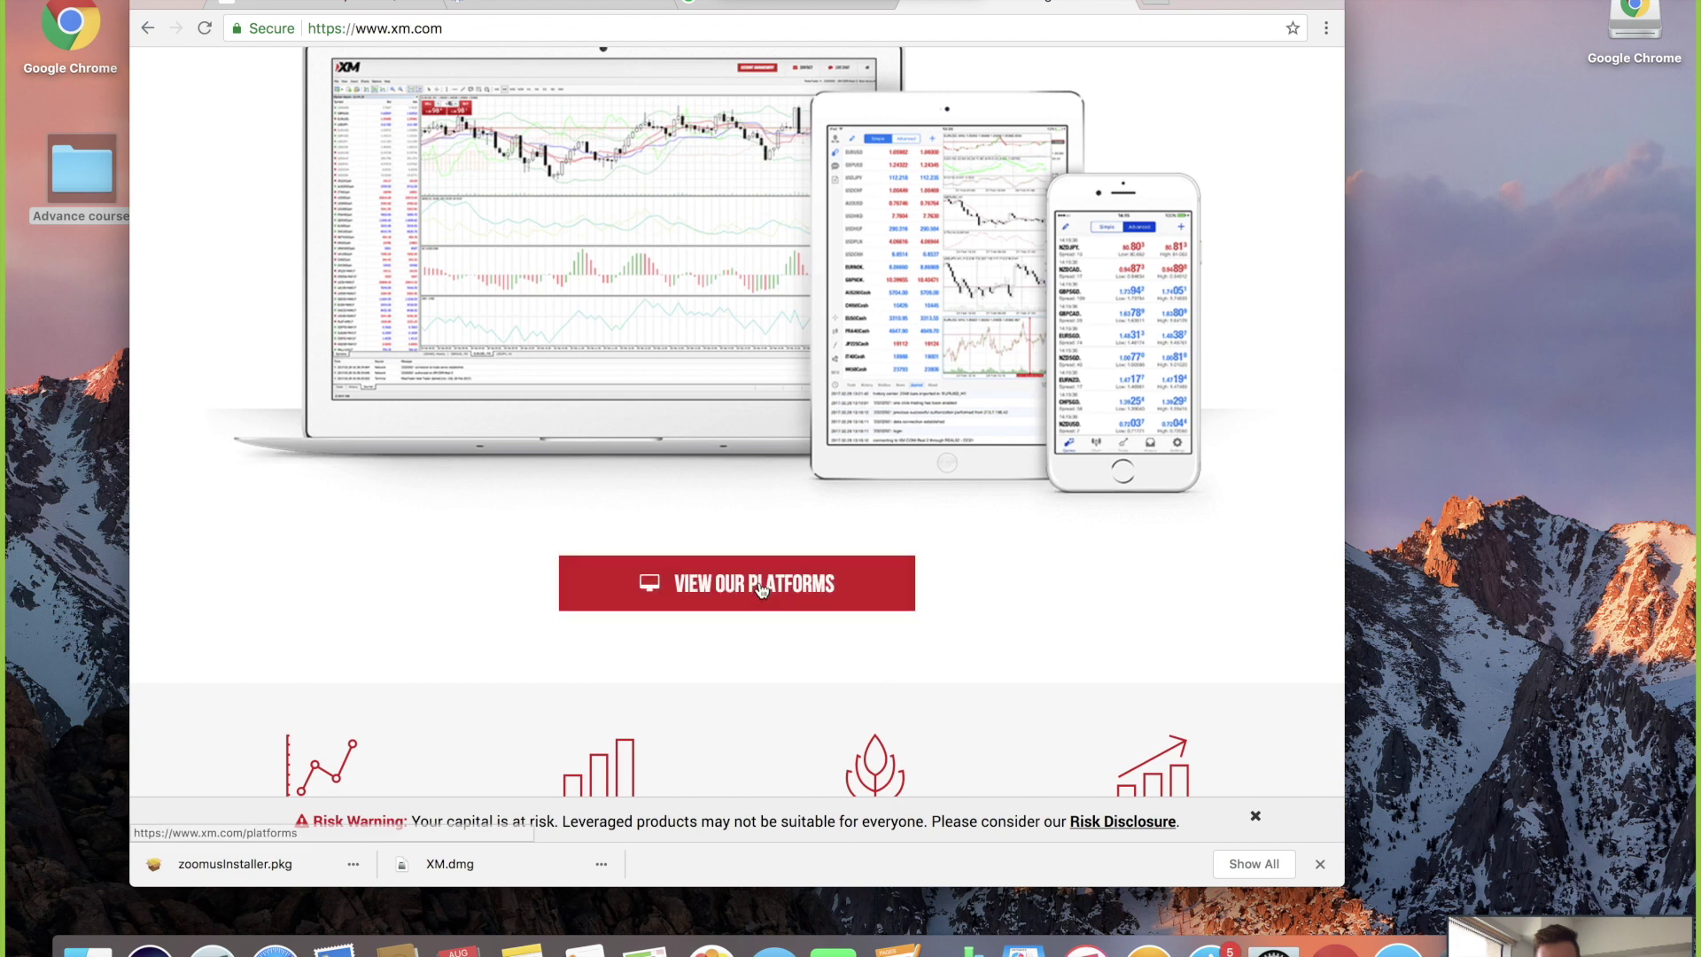
left_click(760, 589)
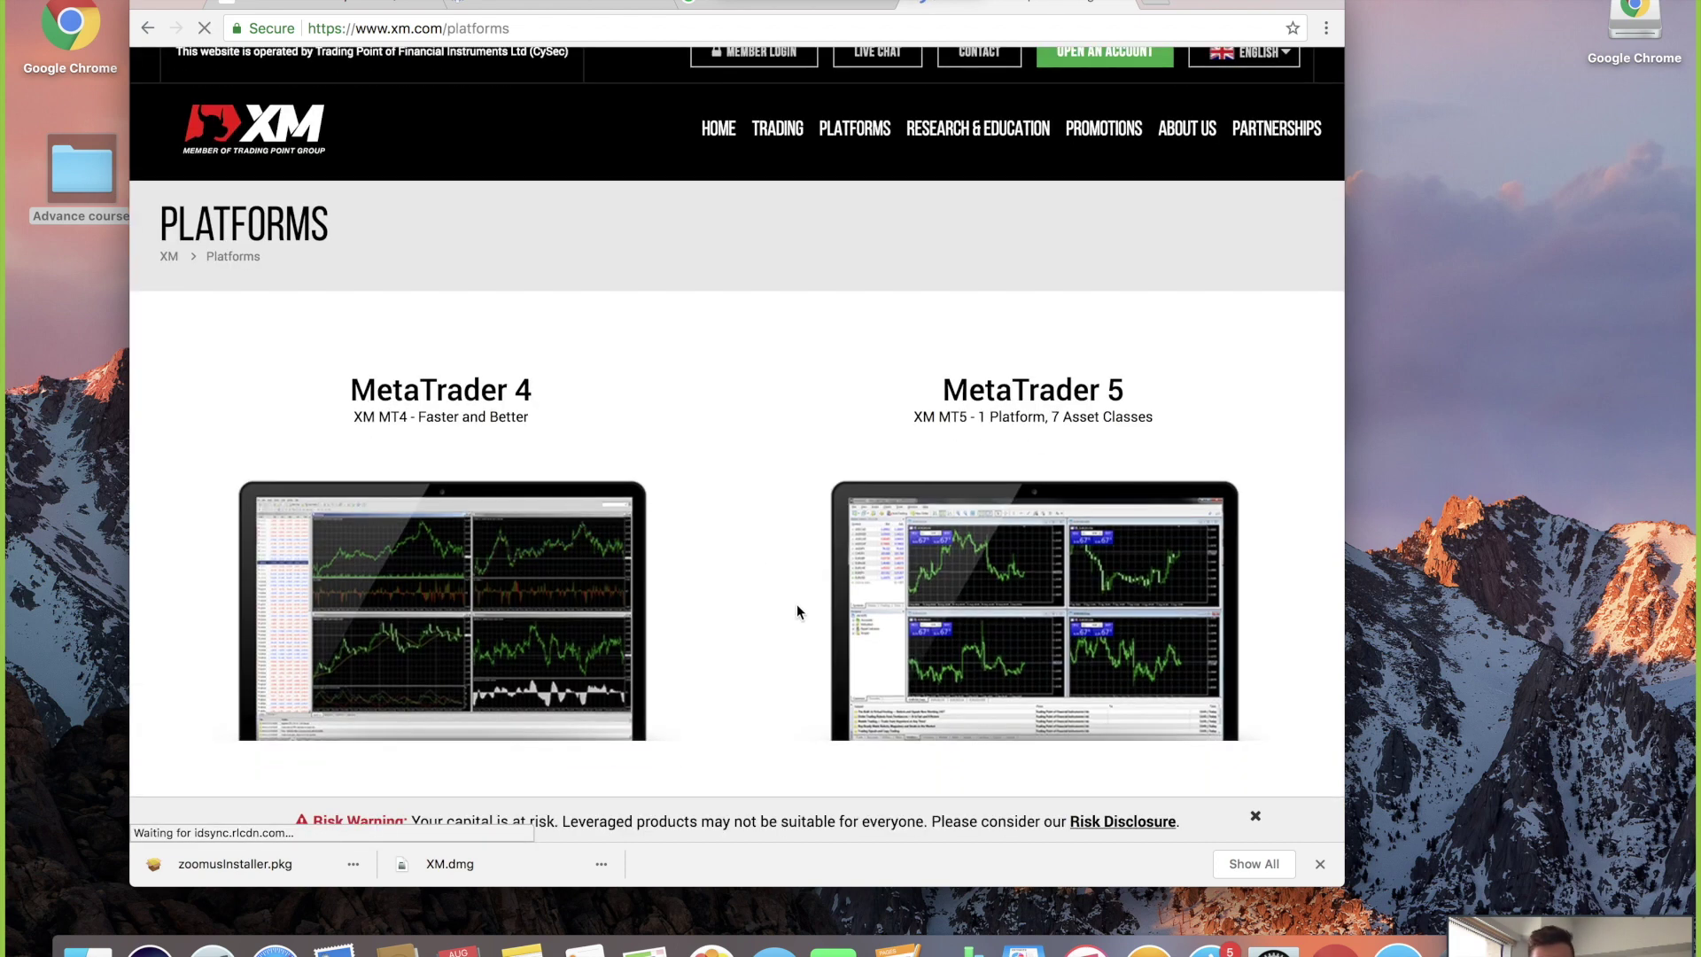
scroll(796, 603, "down", 3)
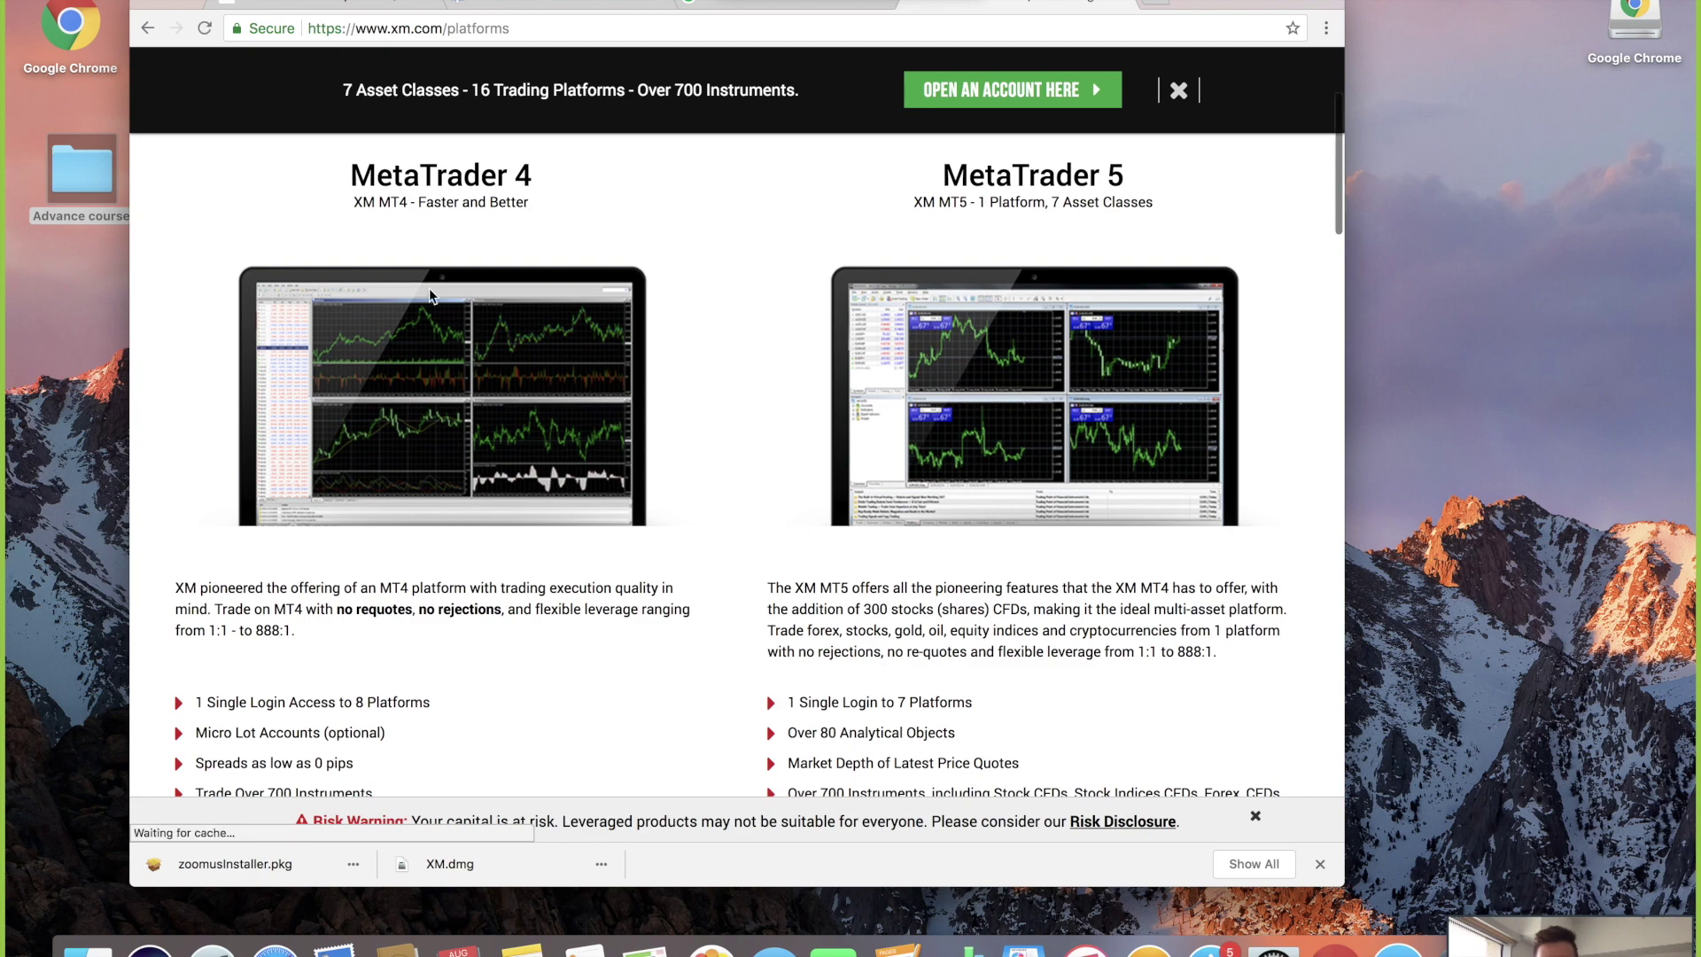
Open the MT4 for Mac page from XM's platforms page and view its download section
scroll(471, 496, "down", 4)
scroll(471, 494, "down", 5)
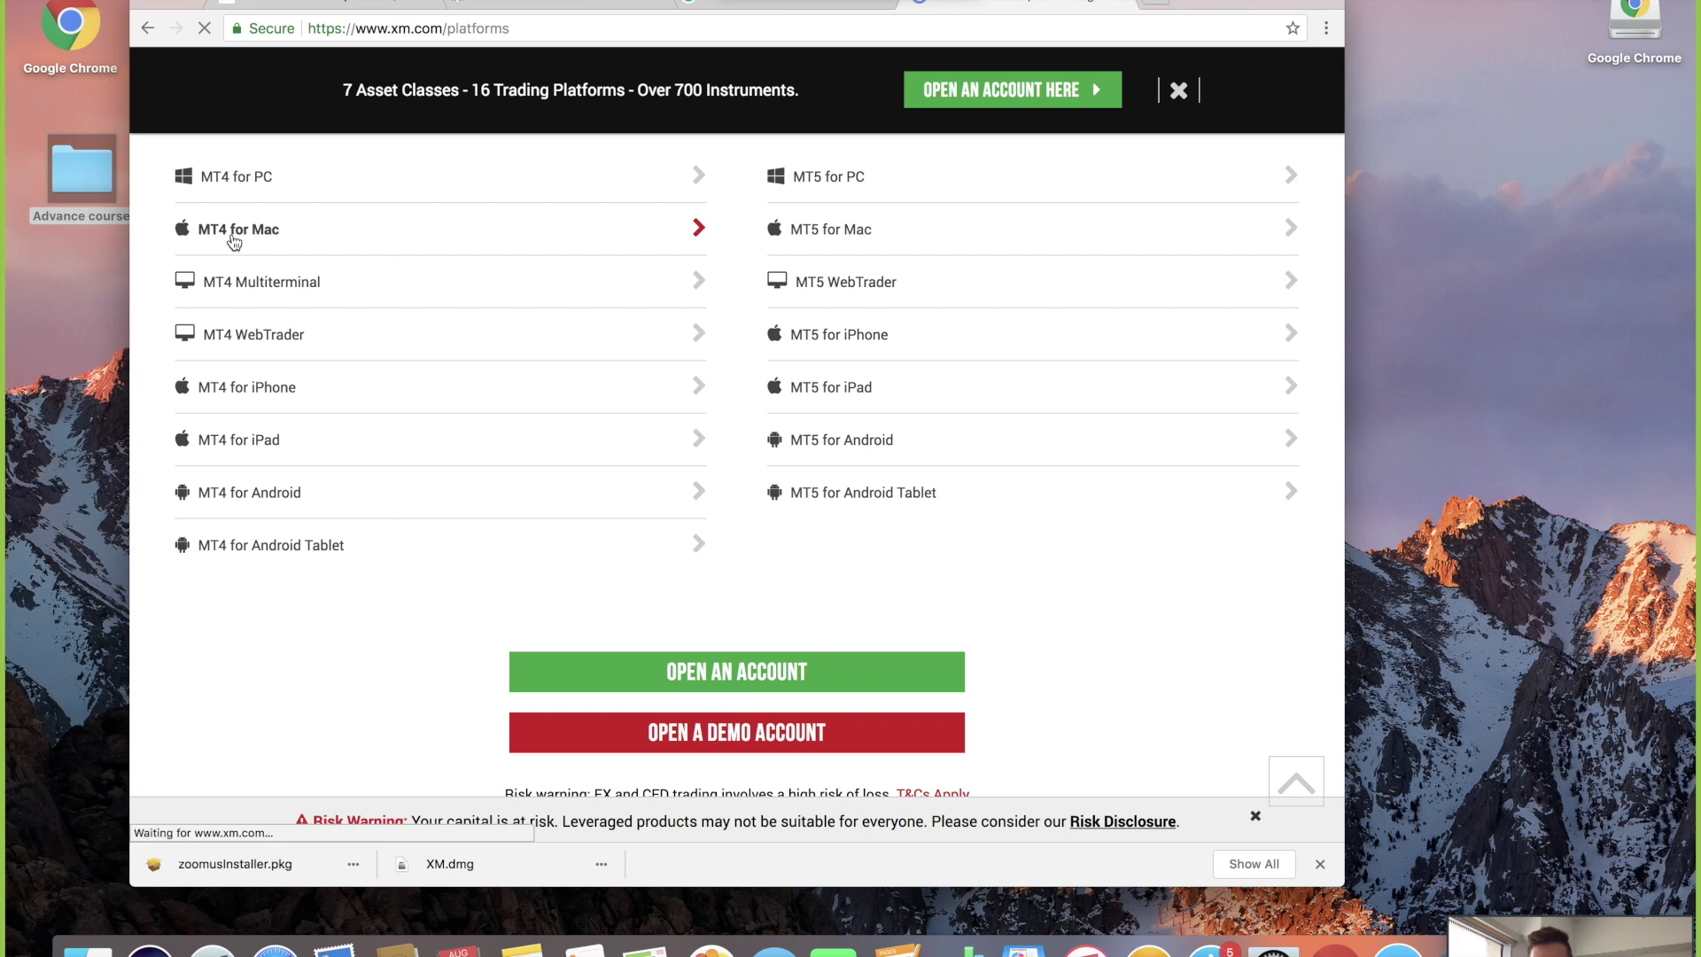
left_click(234, 242)
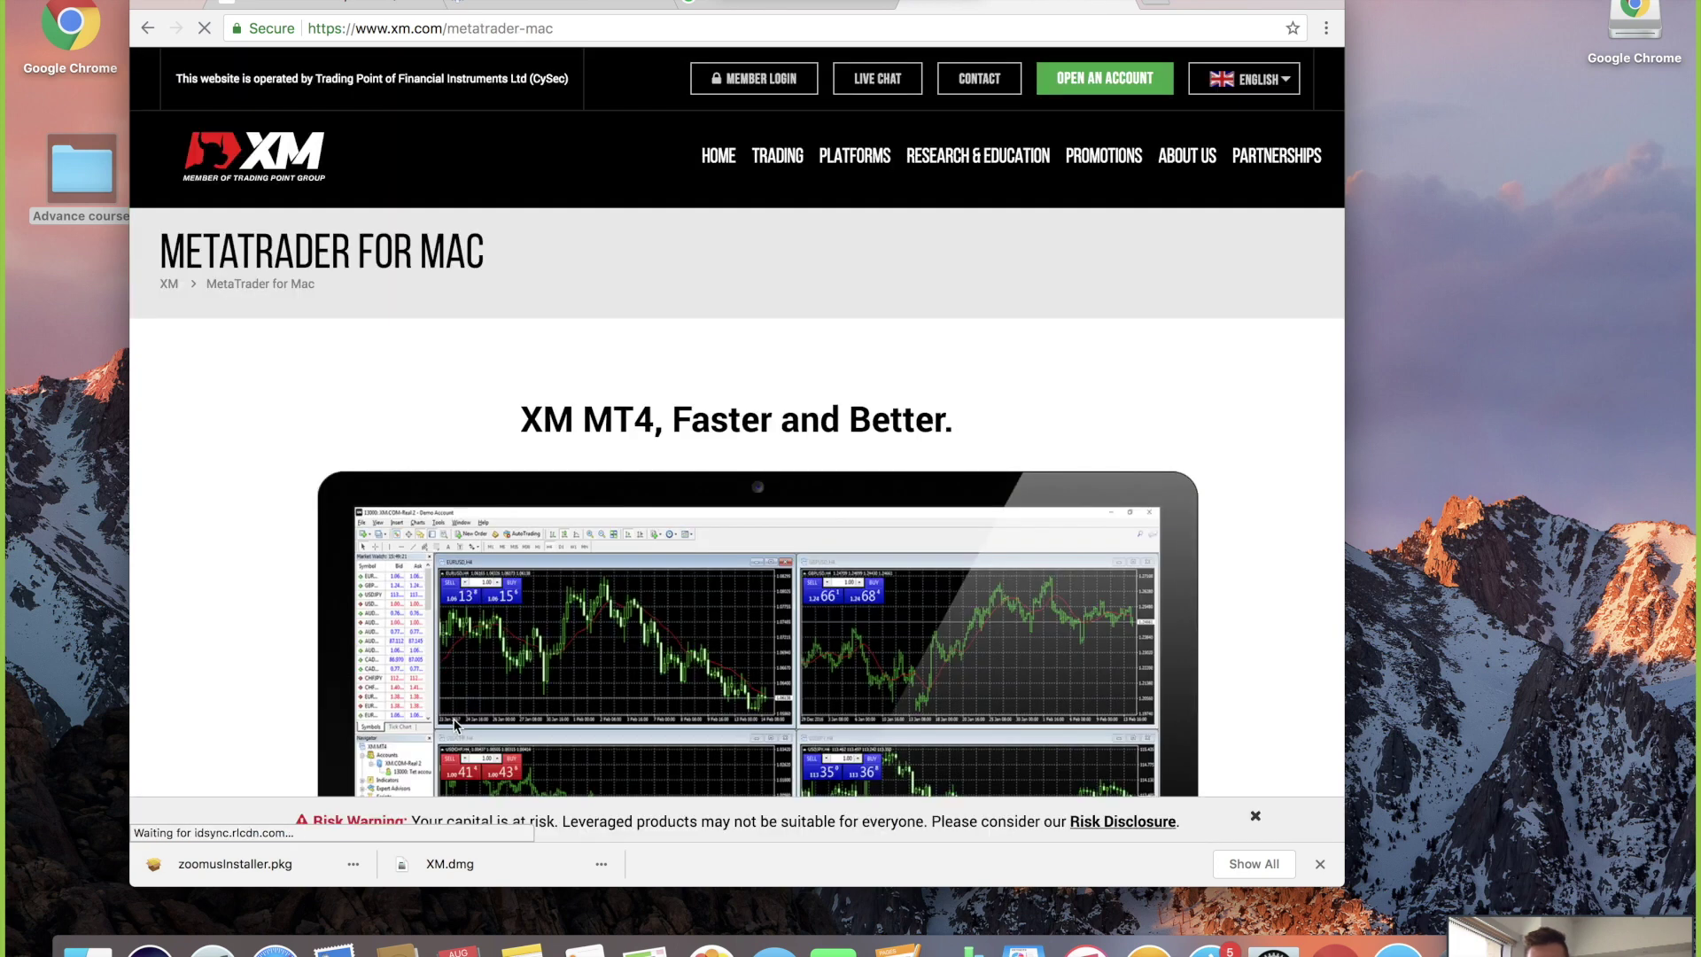
scroll(440, 629, "down", 5)
scroll(308, 804, "down", 2)
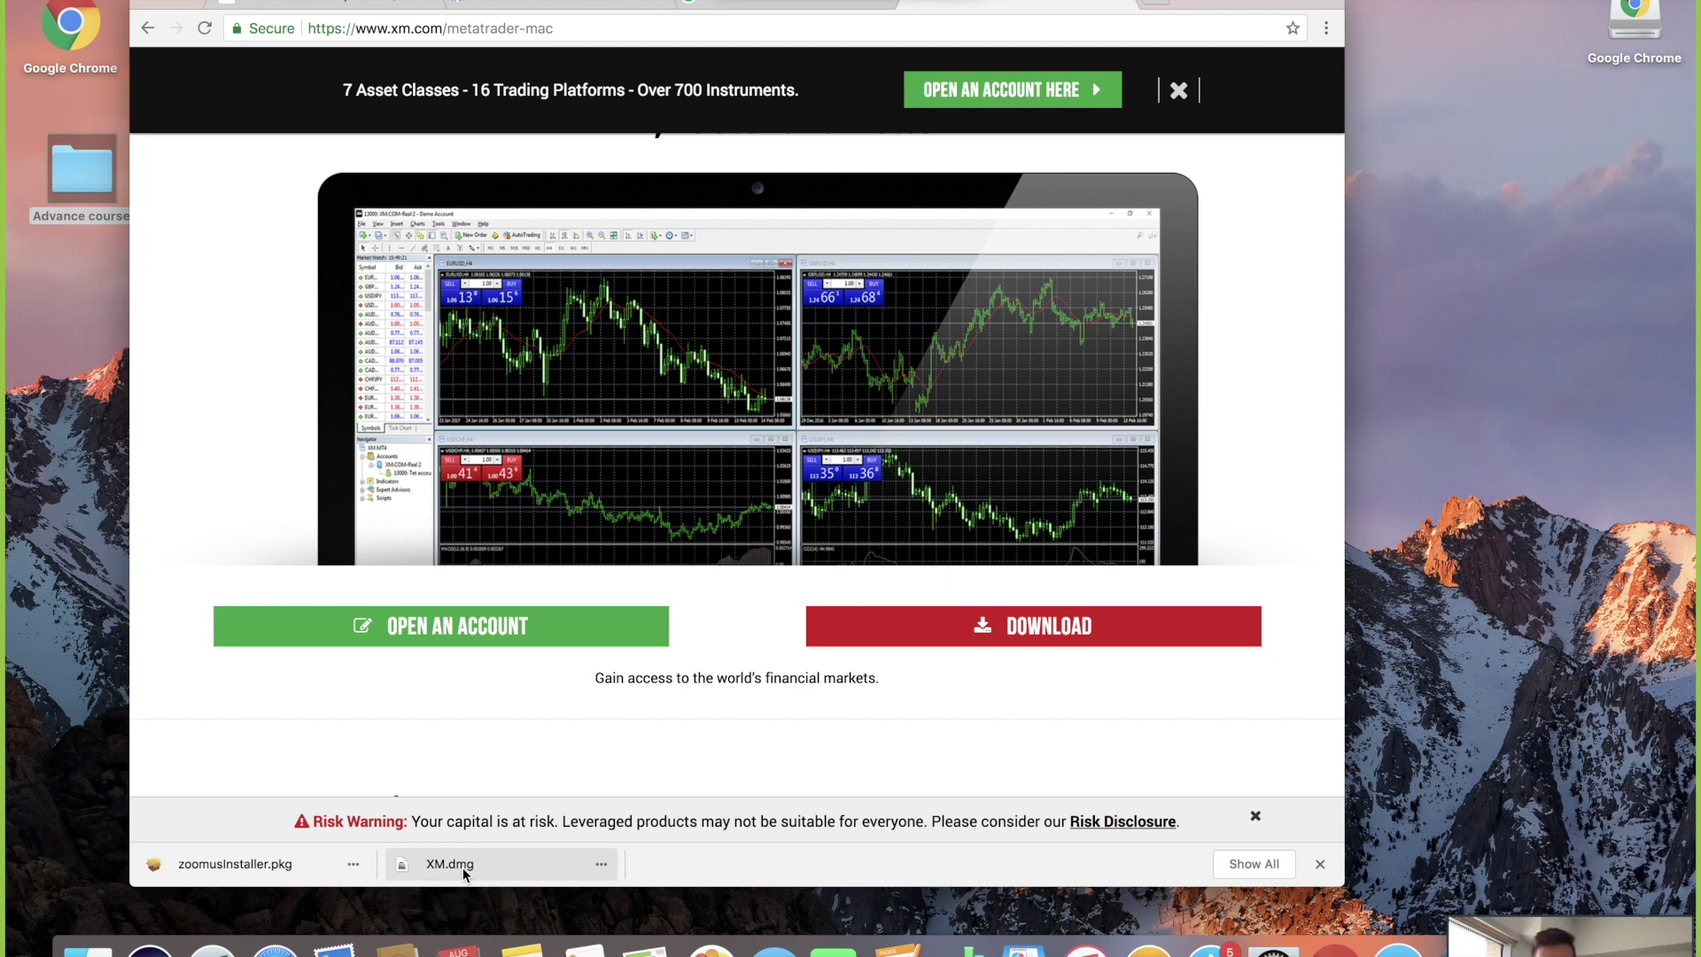
Open the downloaded XM.dmg and try to copy XM MT4 into the Applications folder
left_click(462, 868)
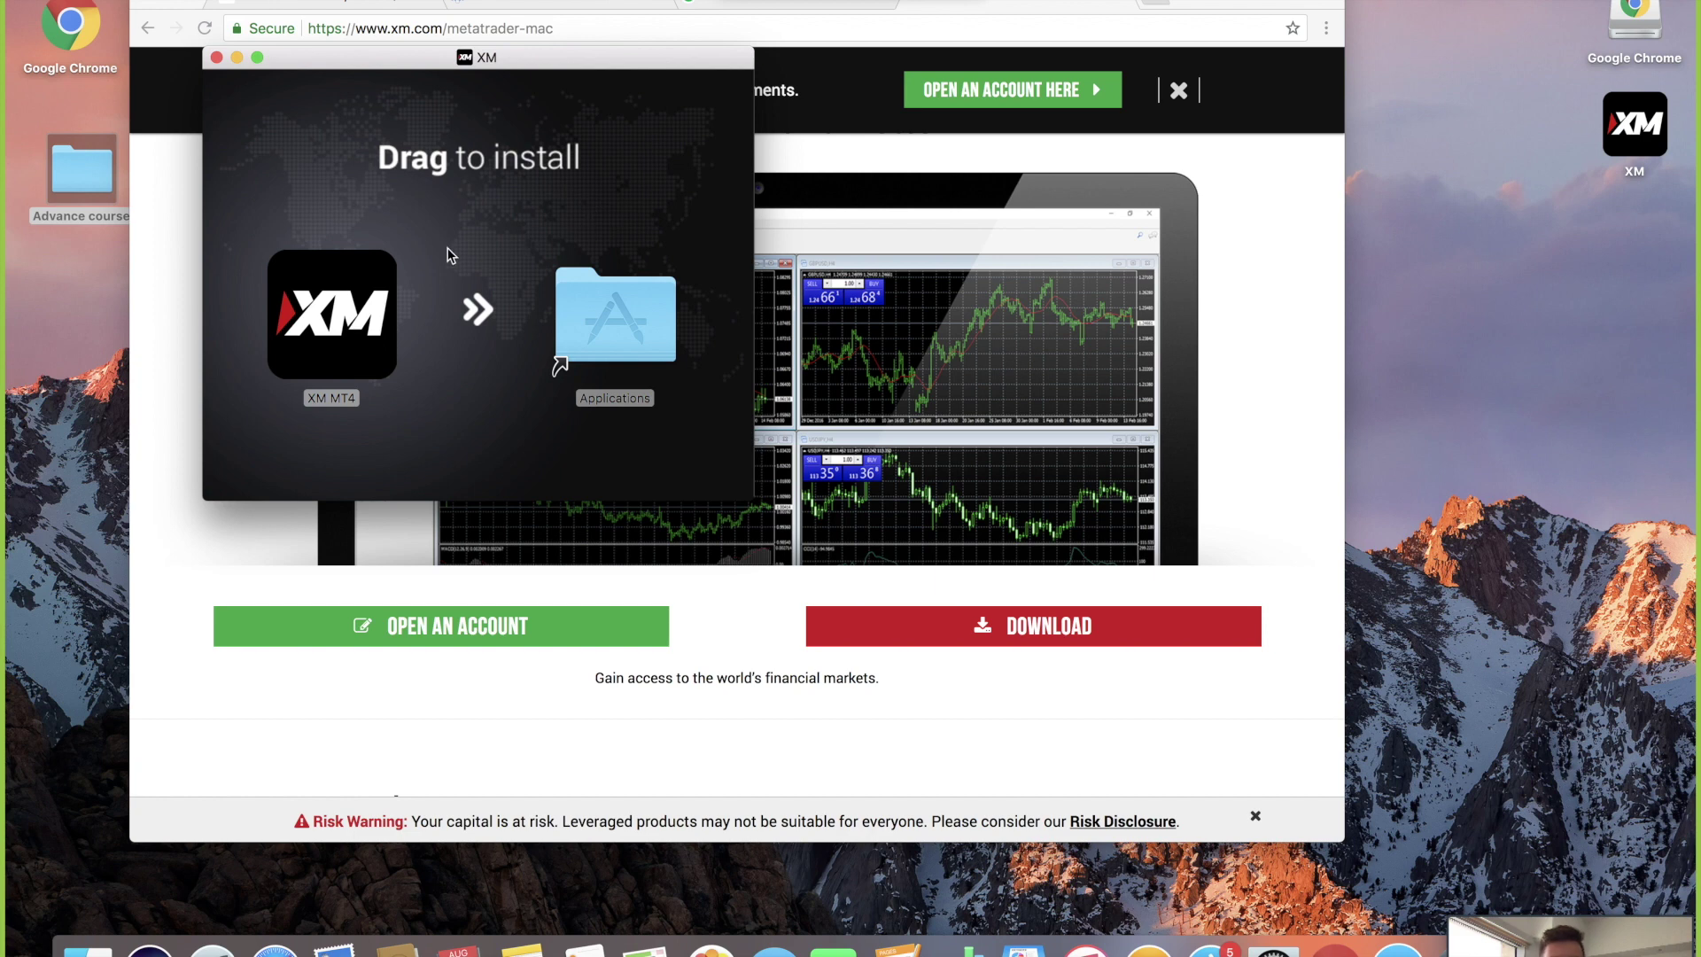
left_click_drag(330, 310, 622, 313)
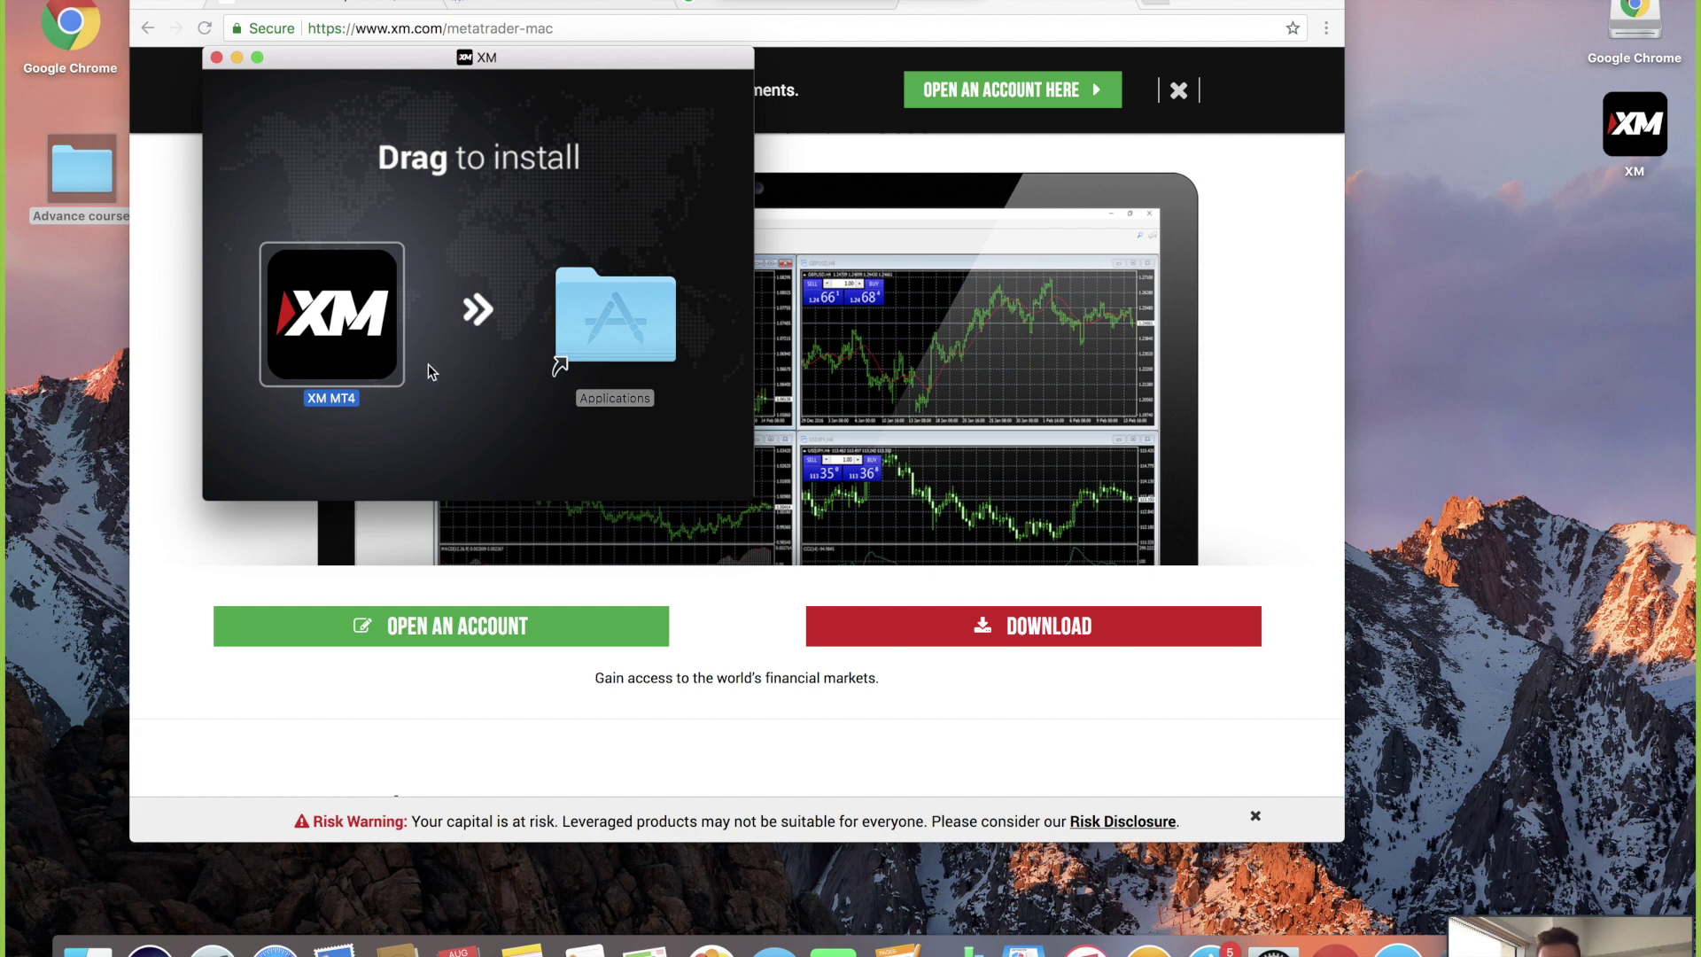
left_click(575, 344)
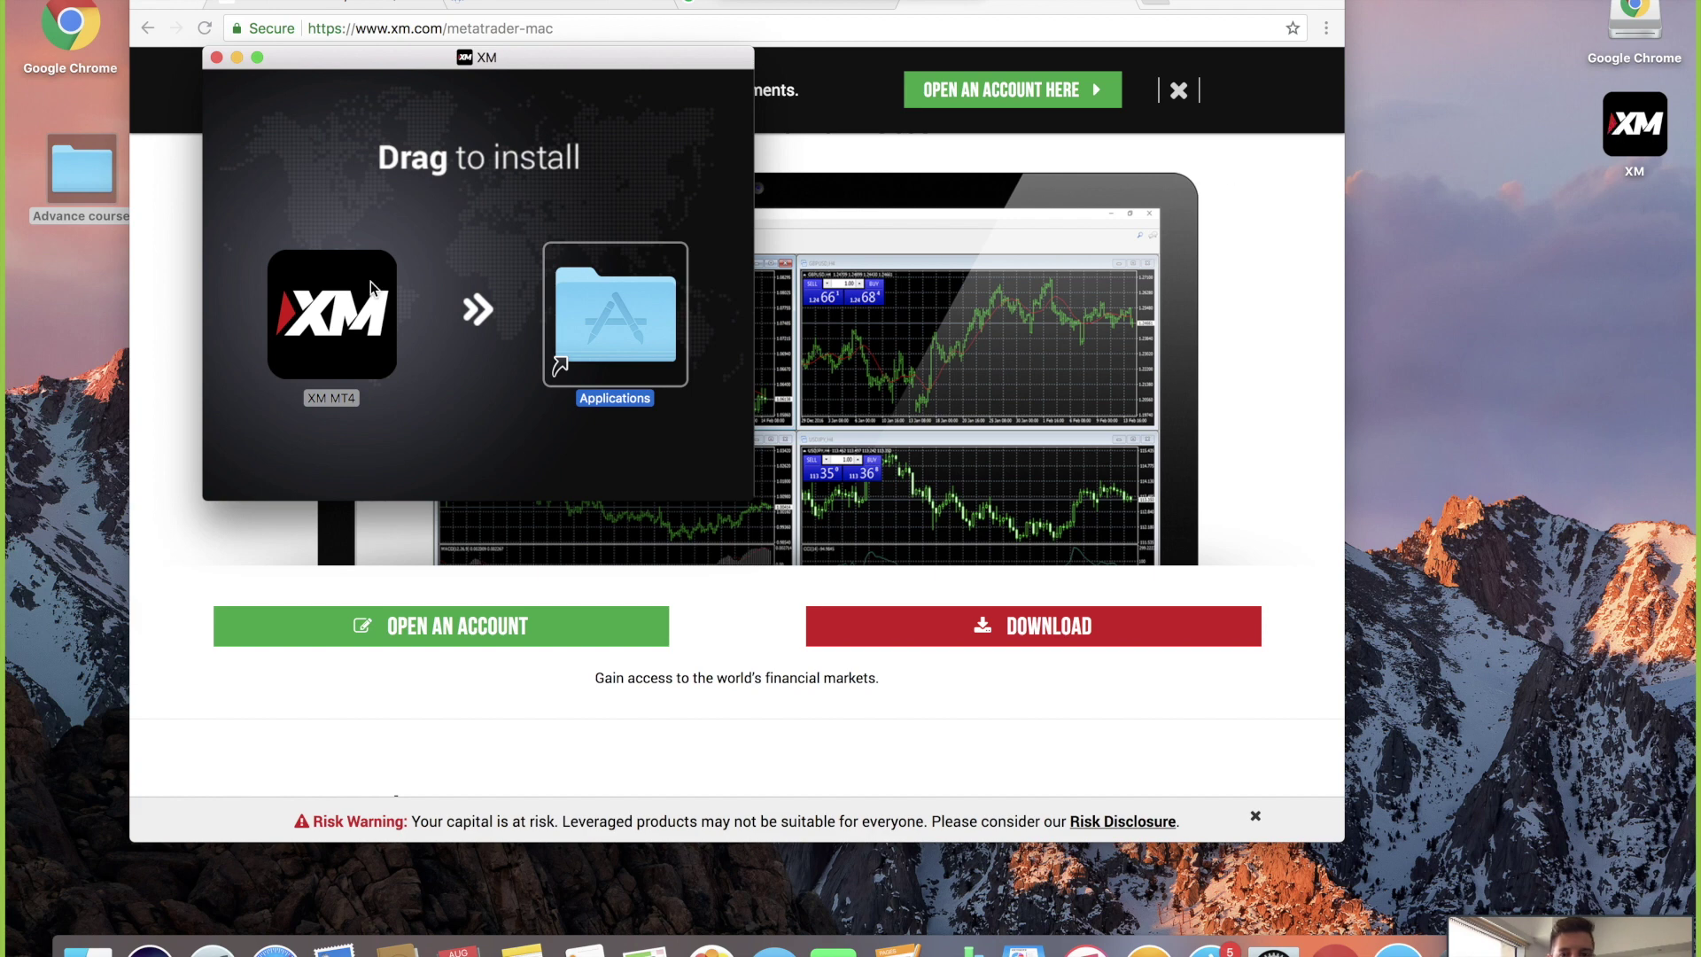
left_click_drag(283, 301, 611, 298)
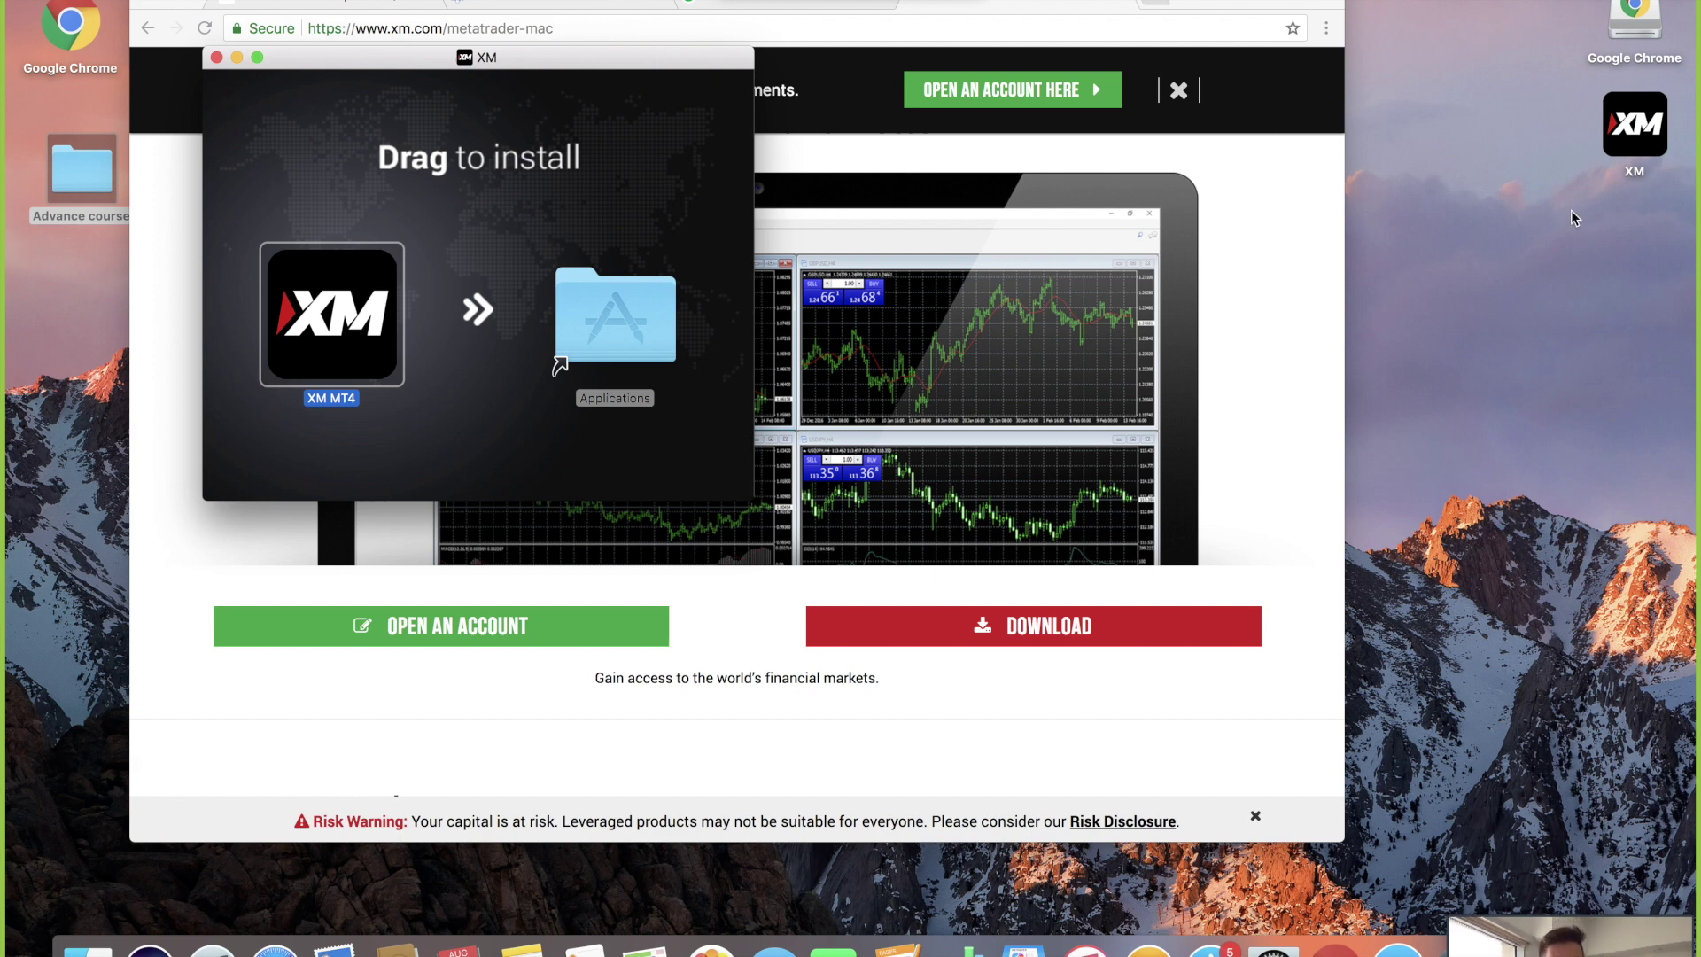
Minimize the browser, reopen the XM disk image from the desktop, and move the webcam panel up off the Dock
left_click(238, 59)
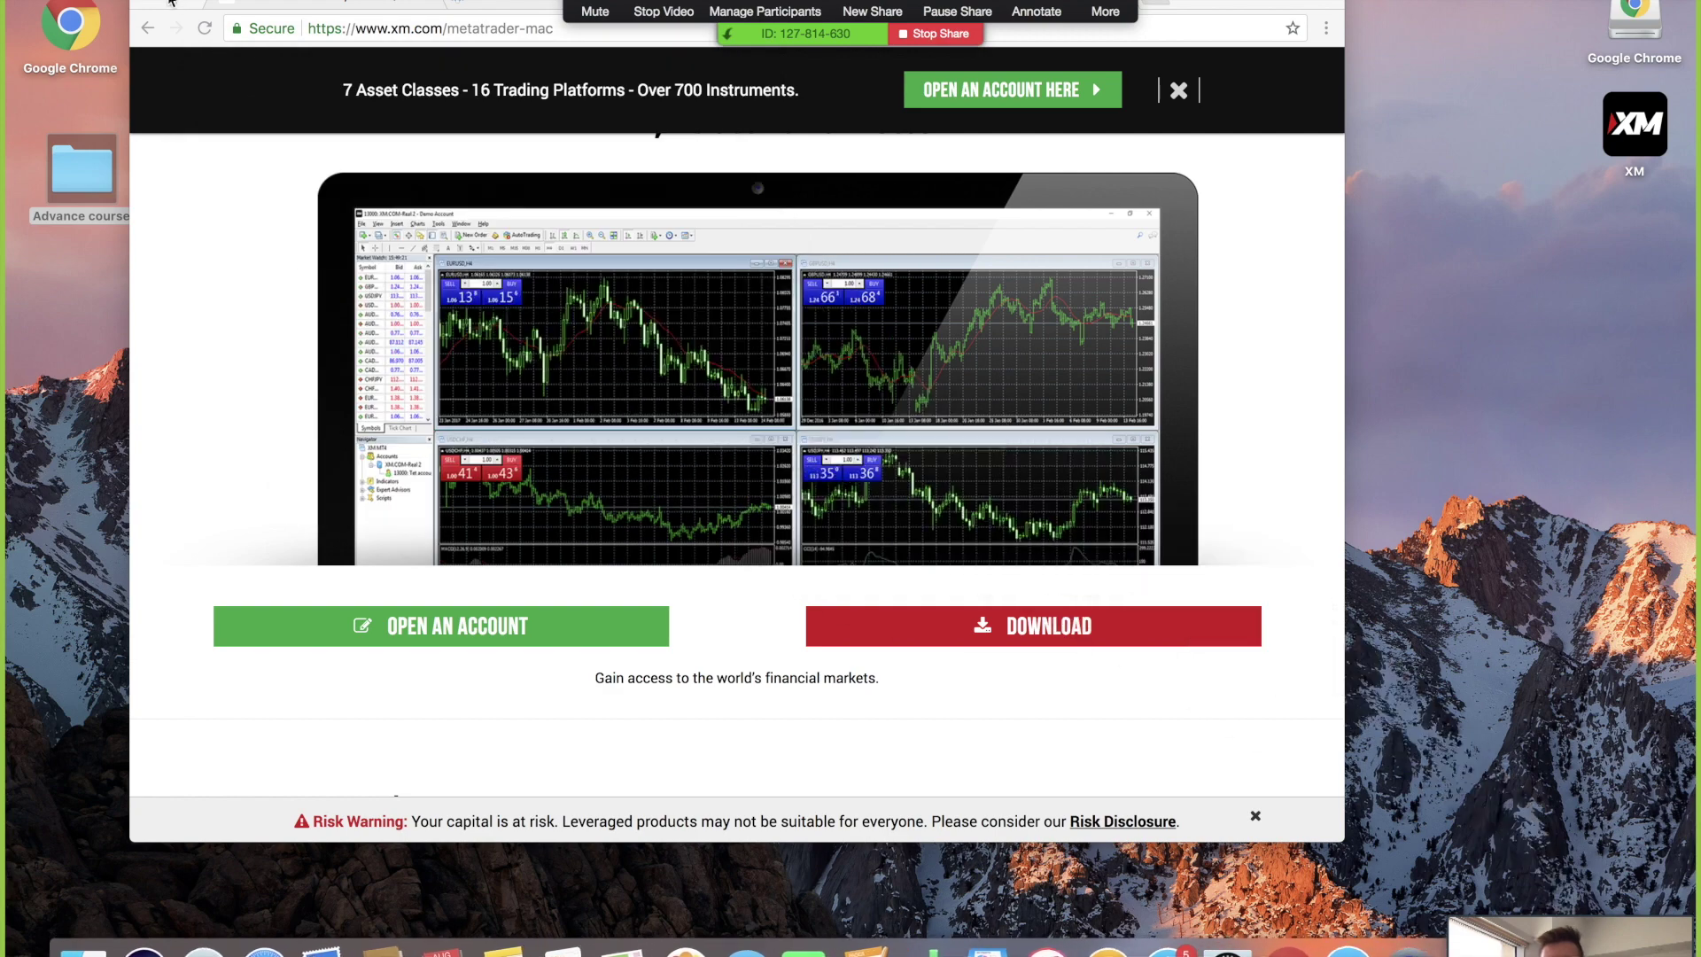
left_click(186, 9)
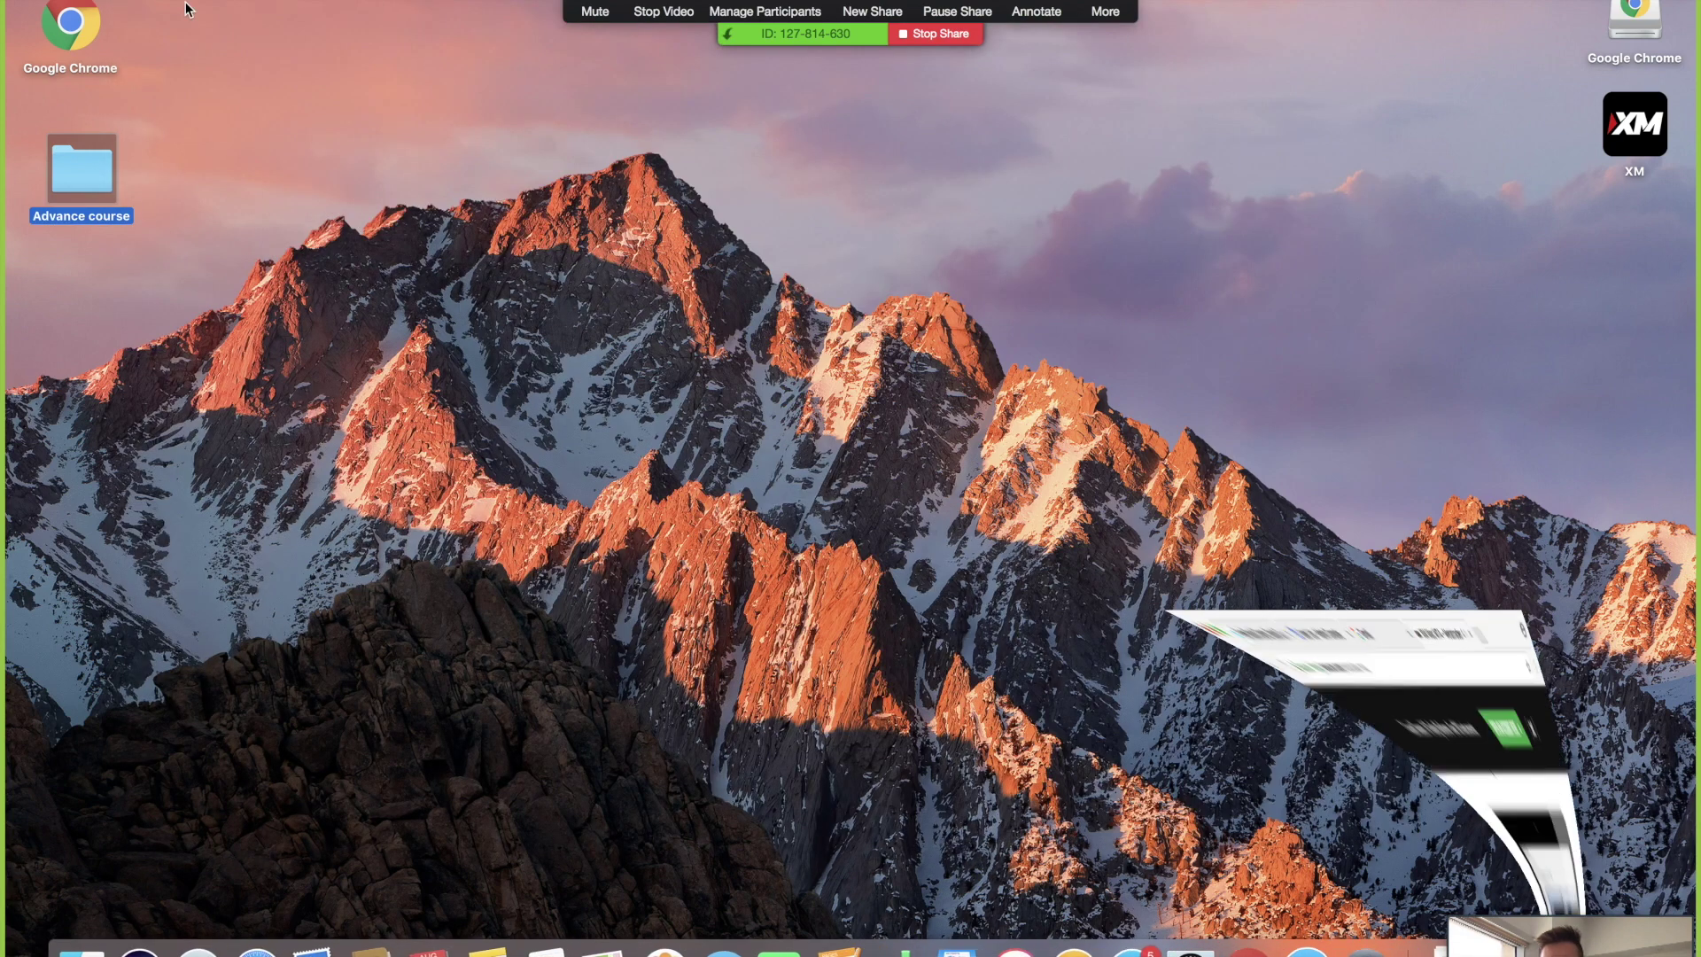
double_click(1646, 142)
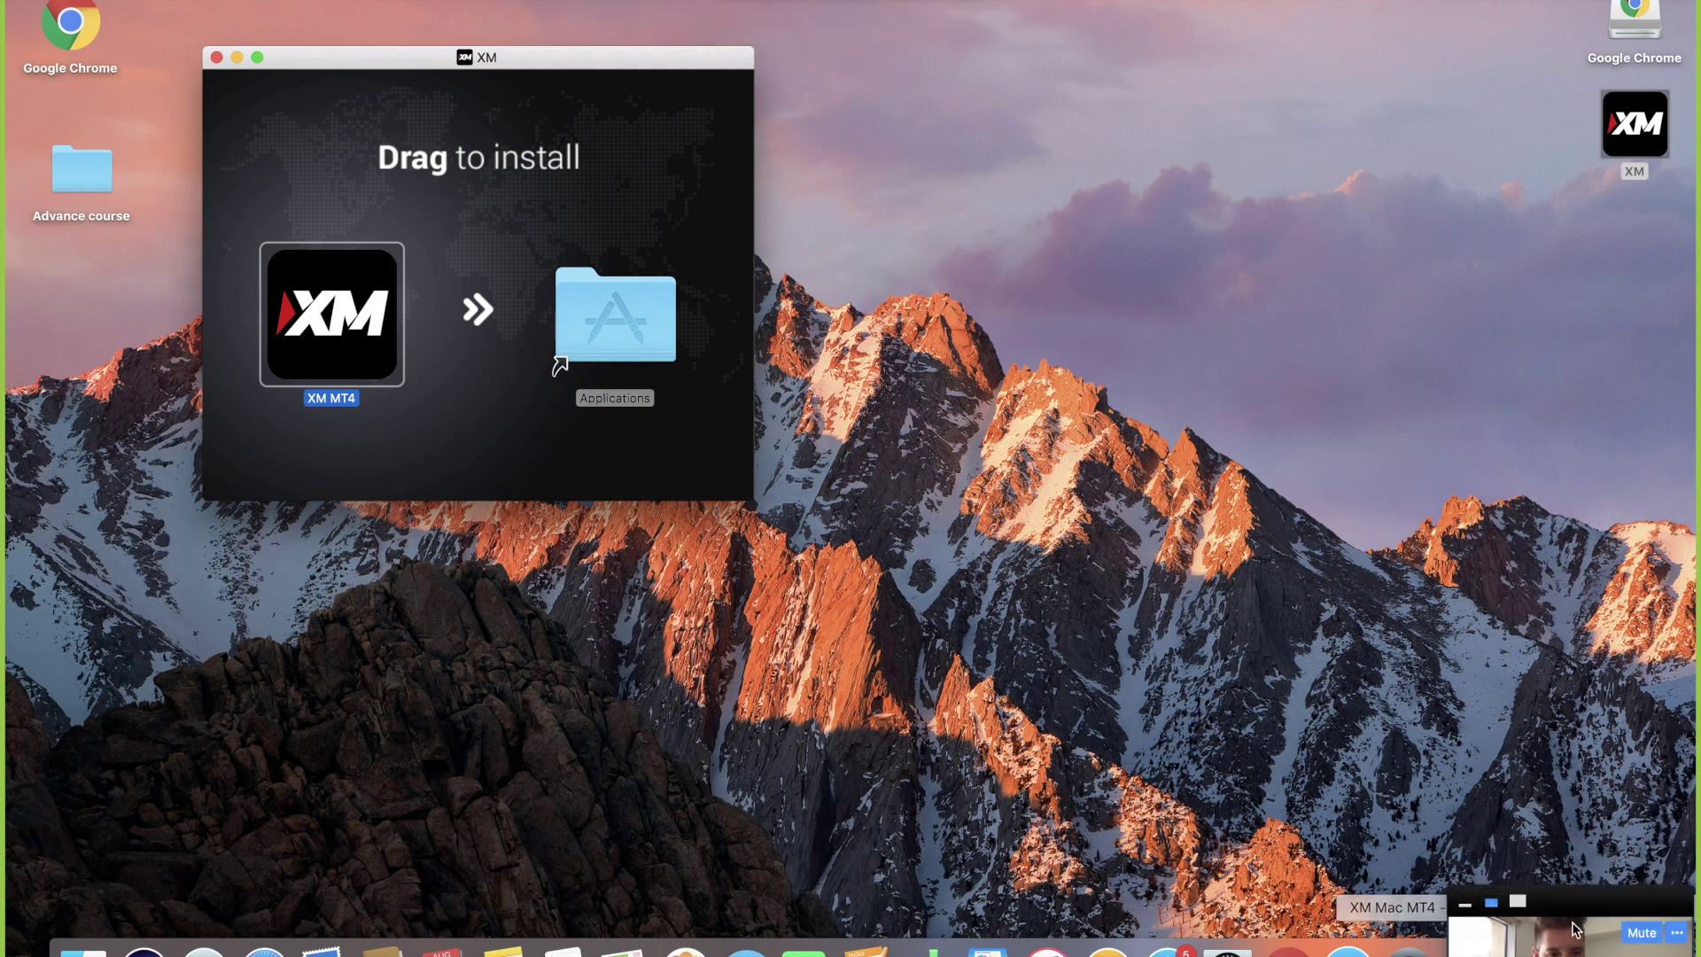
left_click_drag(1582, 911, 1529, 718)
left_click(1555, 944)
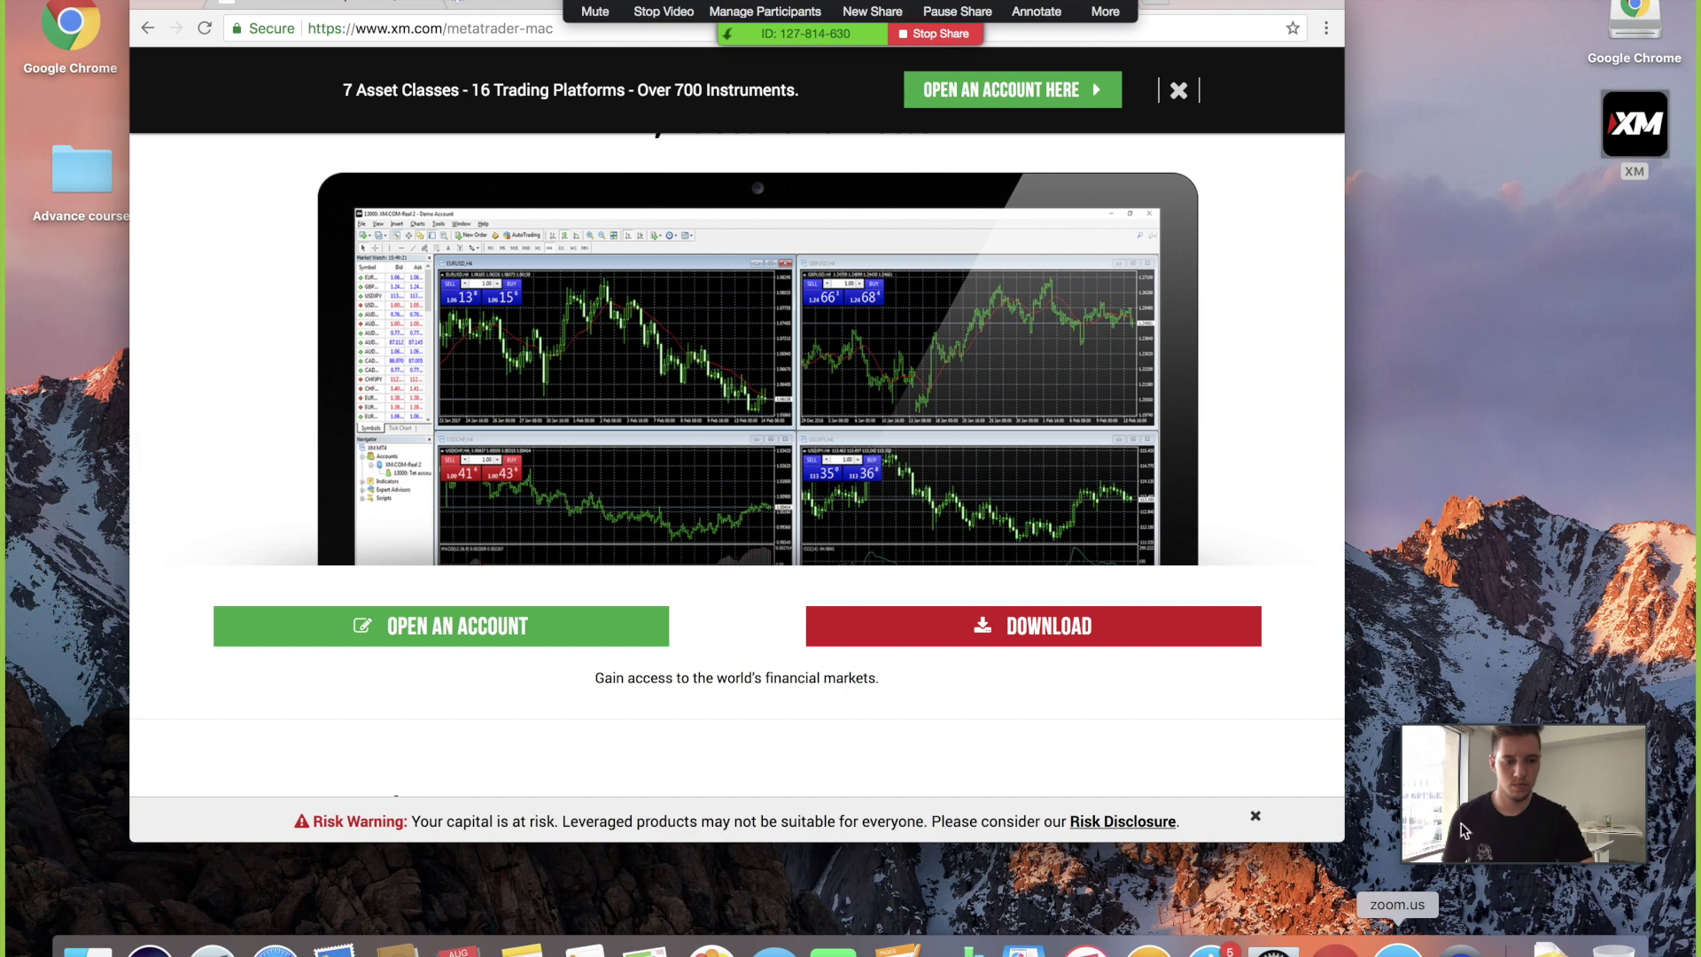
left_click(173, 3)
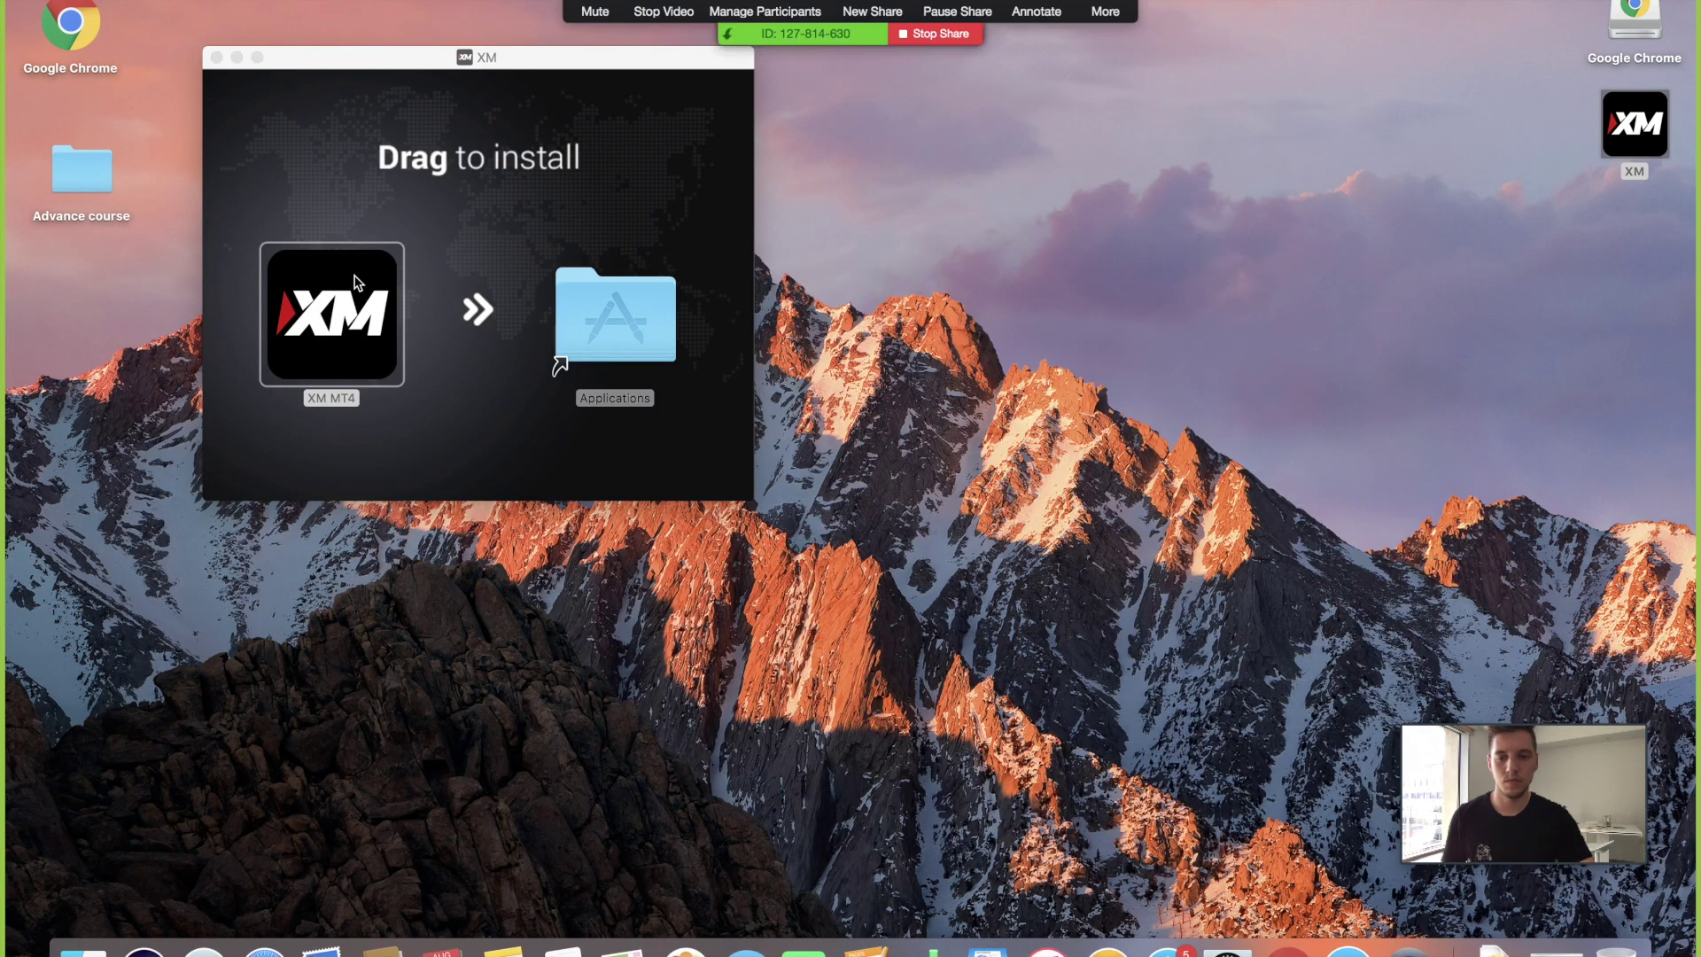
Try to copy XM MT4 into the Applications folder, and stop the replacement of the existing app
left_click_drag(339, 306, 592, 324)
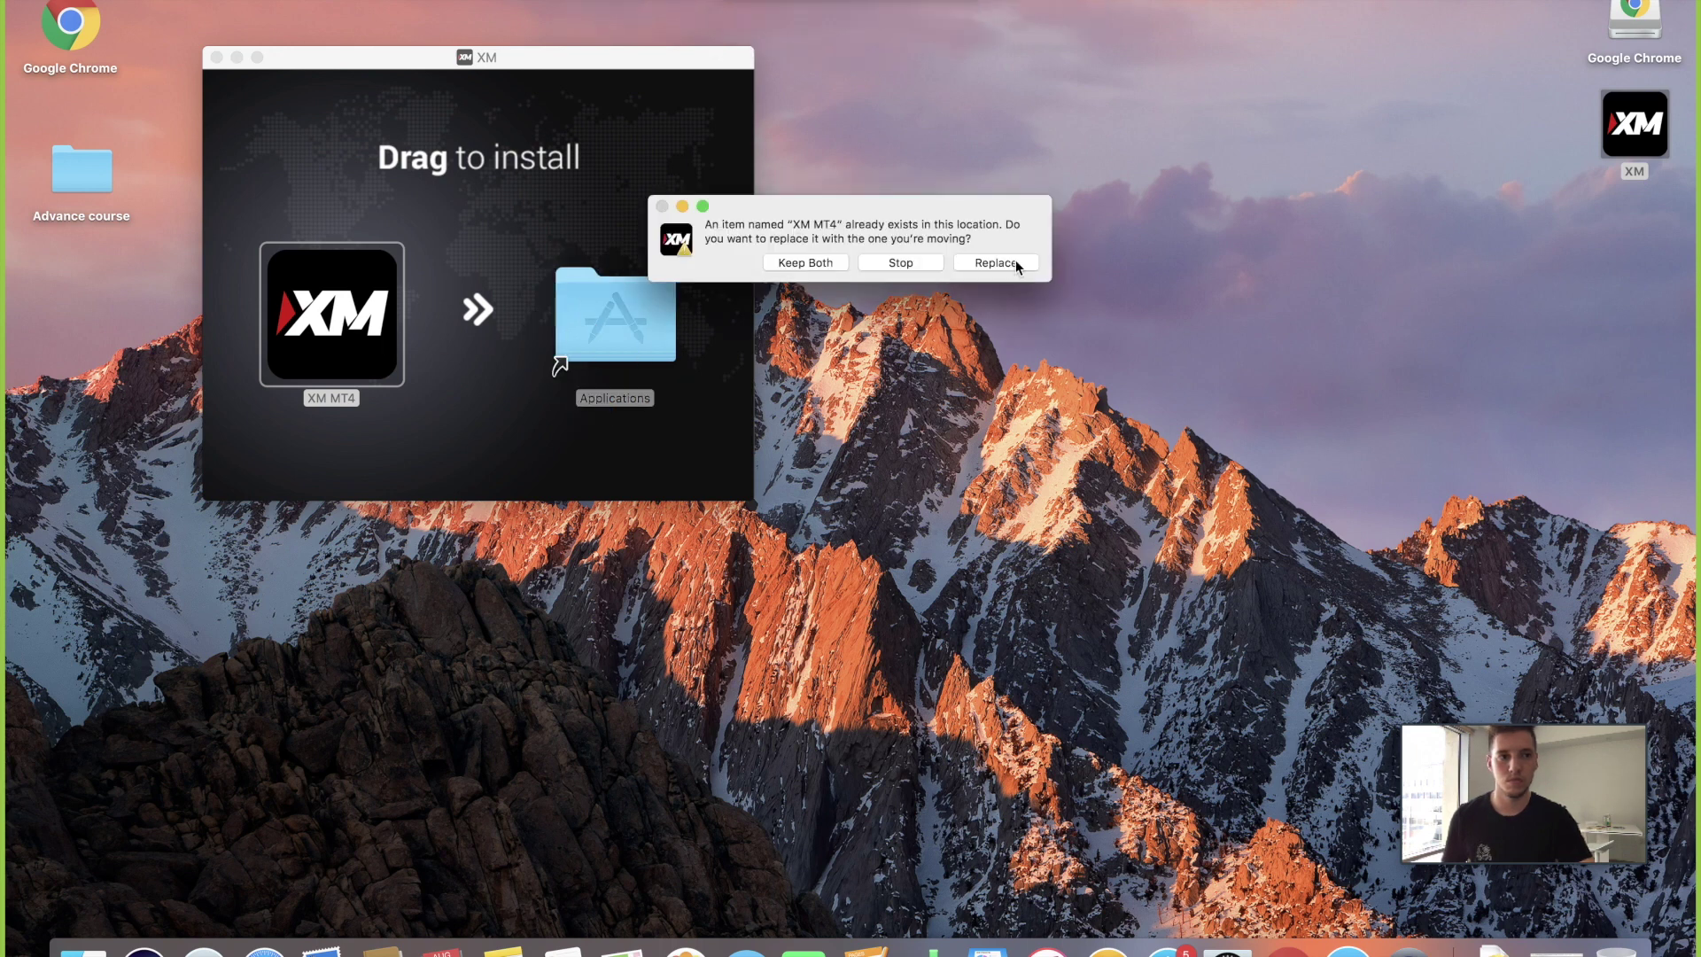
left_click(897, 264)
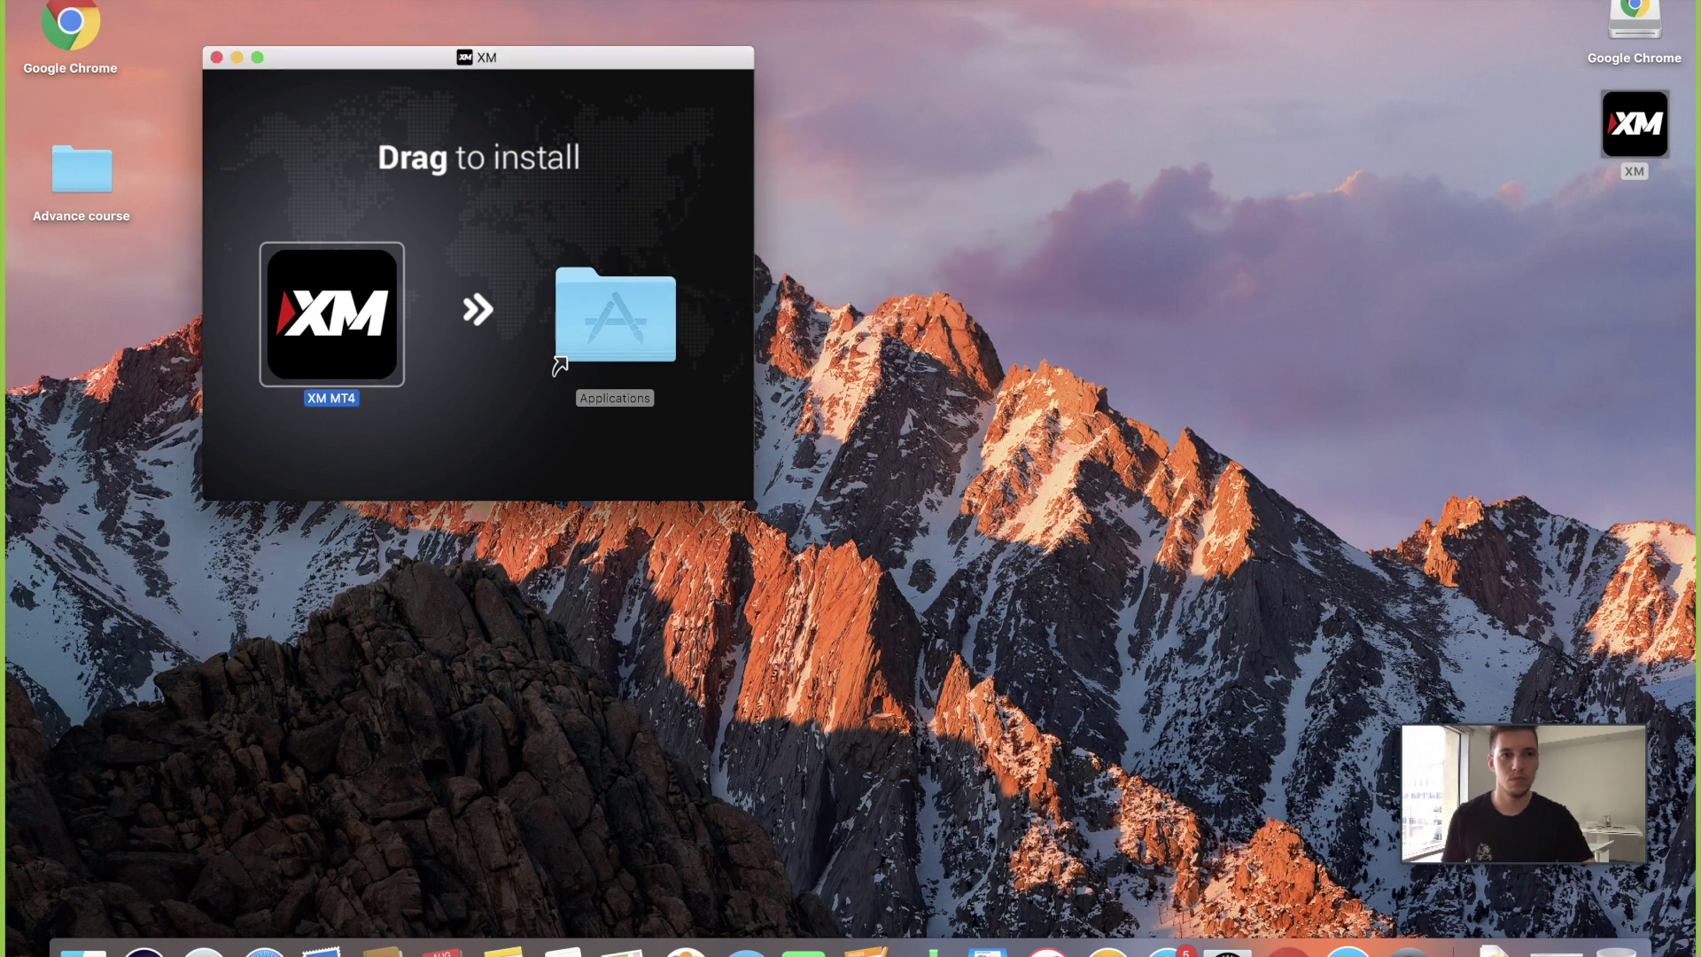
Search Spotlight for xm, try to open XM MT4, dismiss the security warning, and close the XM installer window
key("super+space")
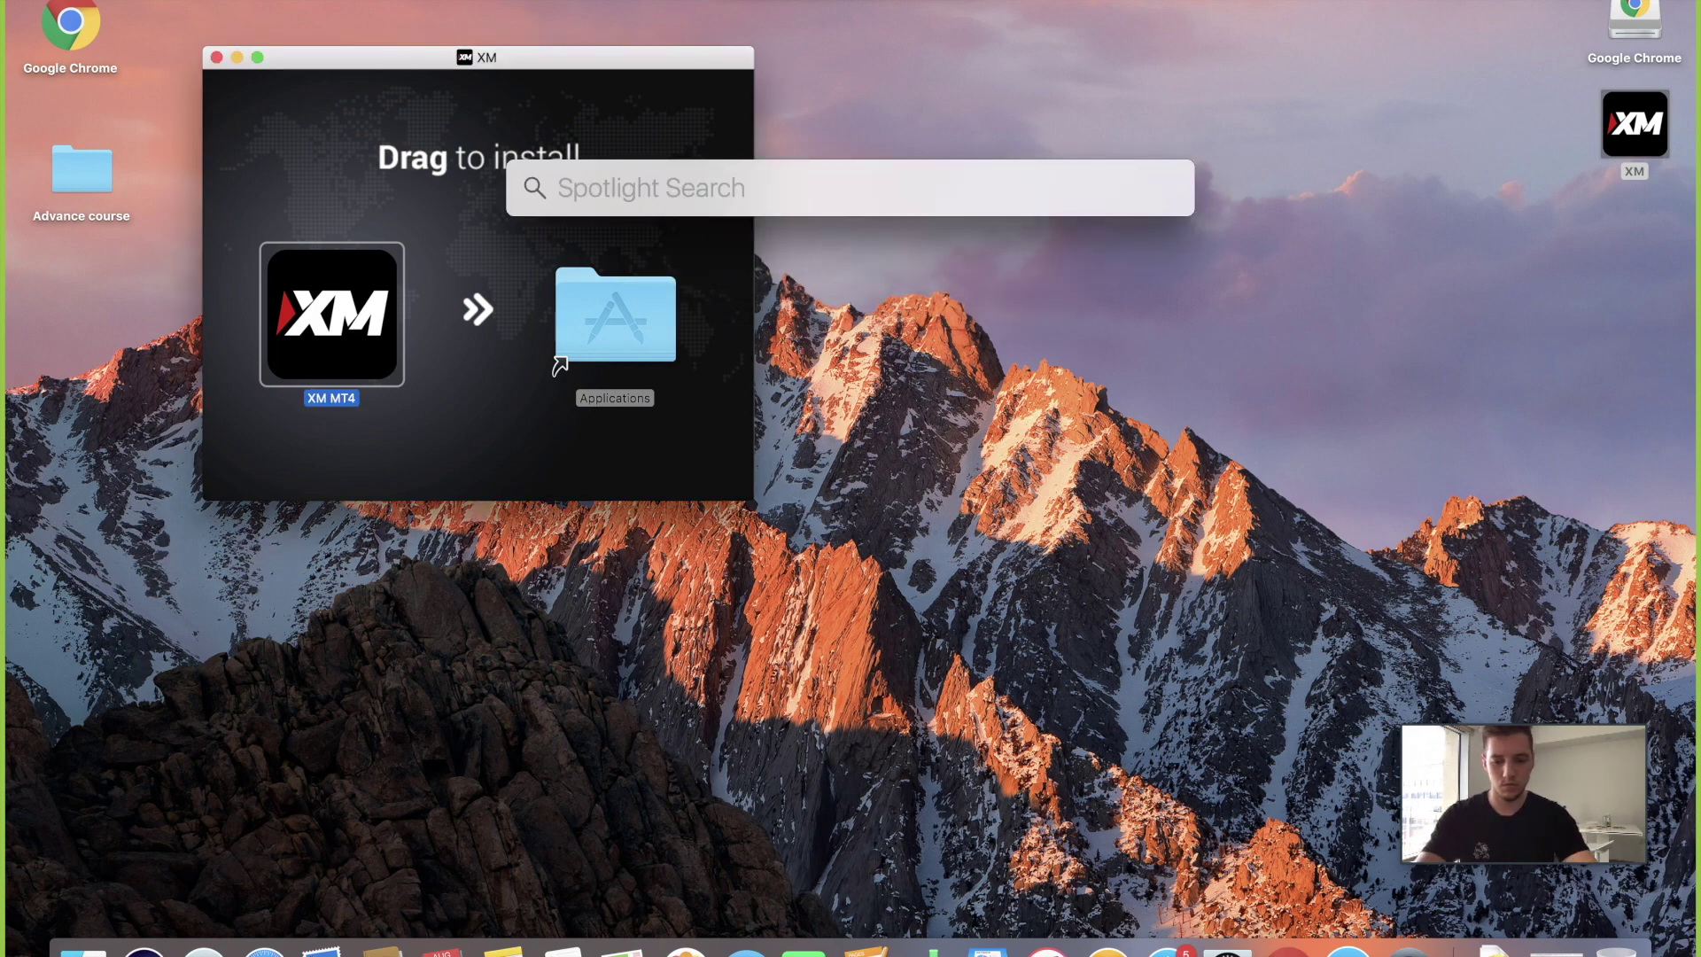
type("xm")
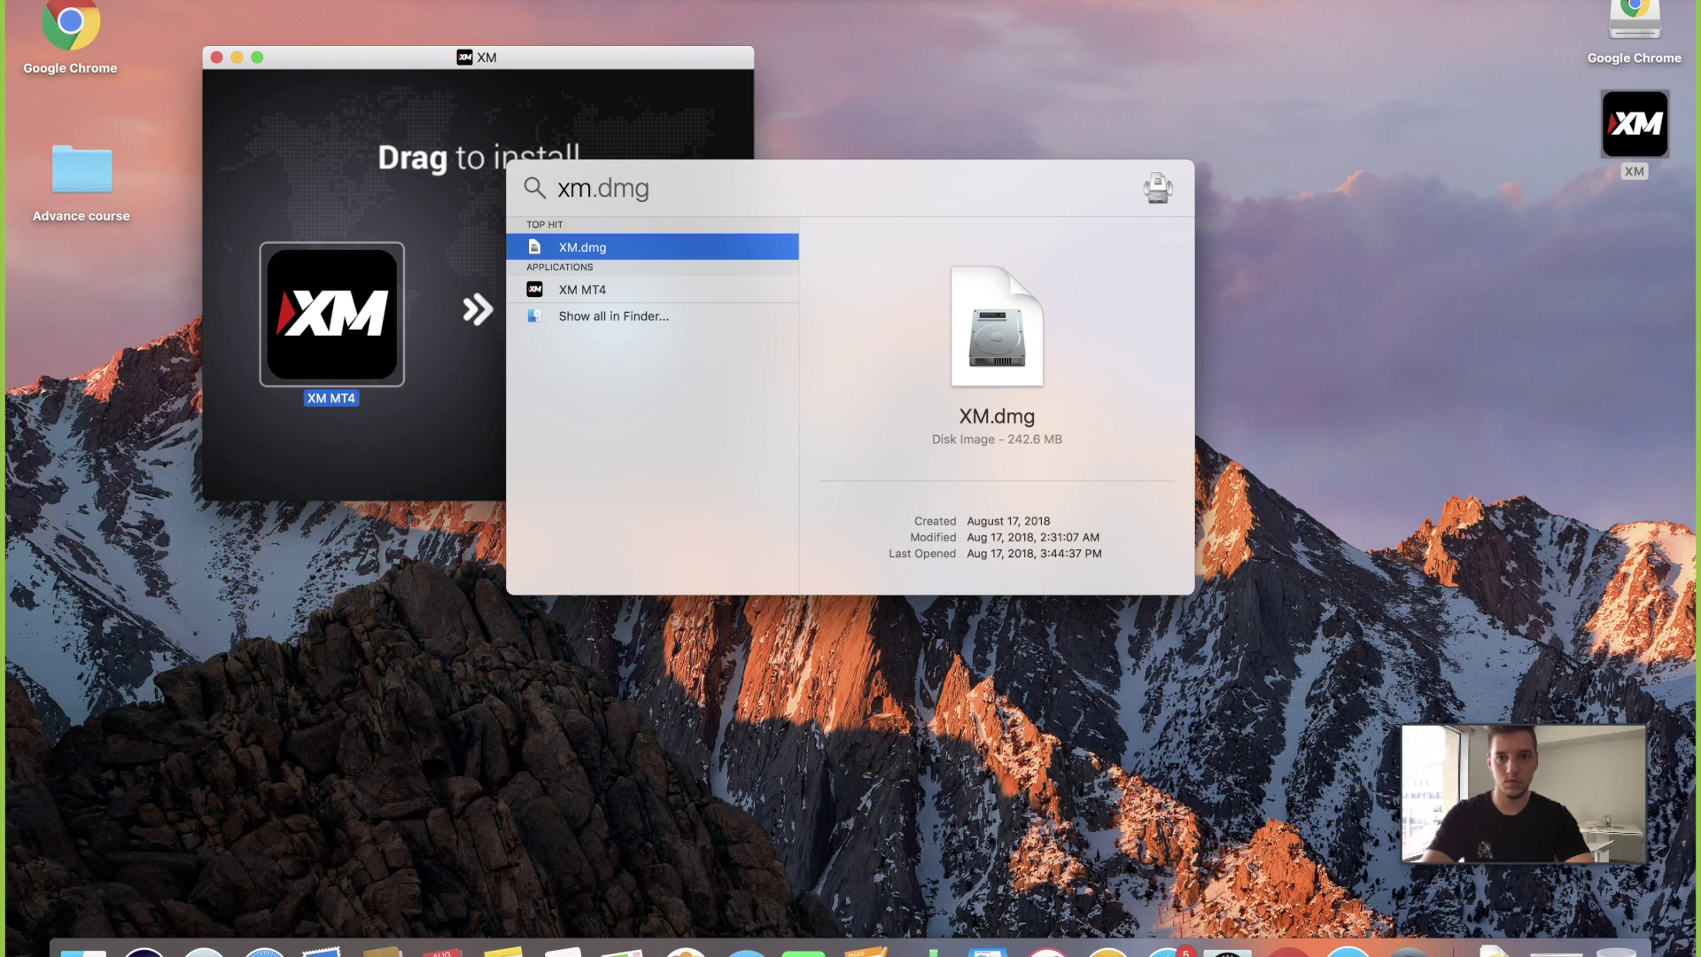
left_click(589, 292)
key("Return")
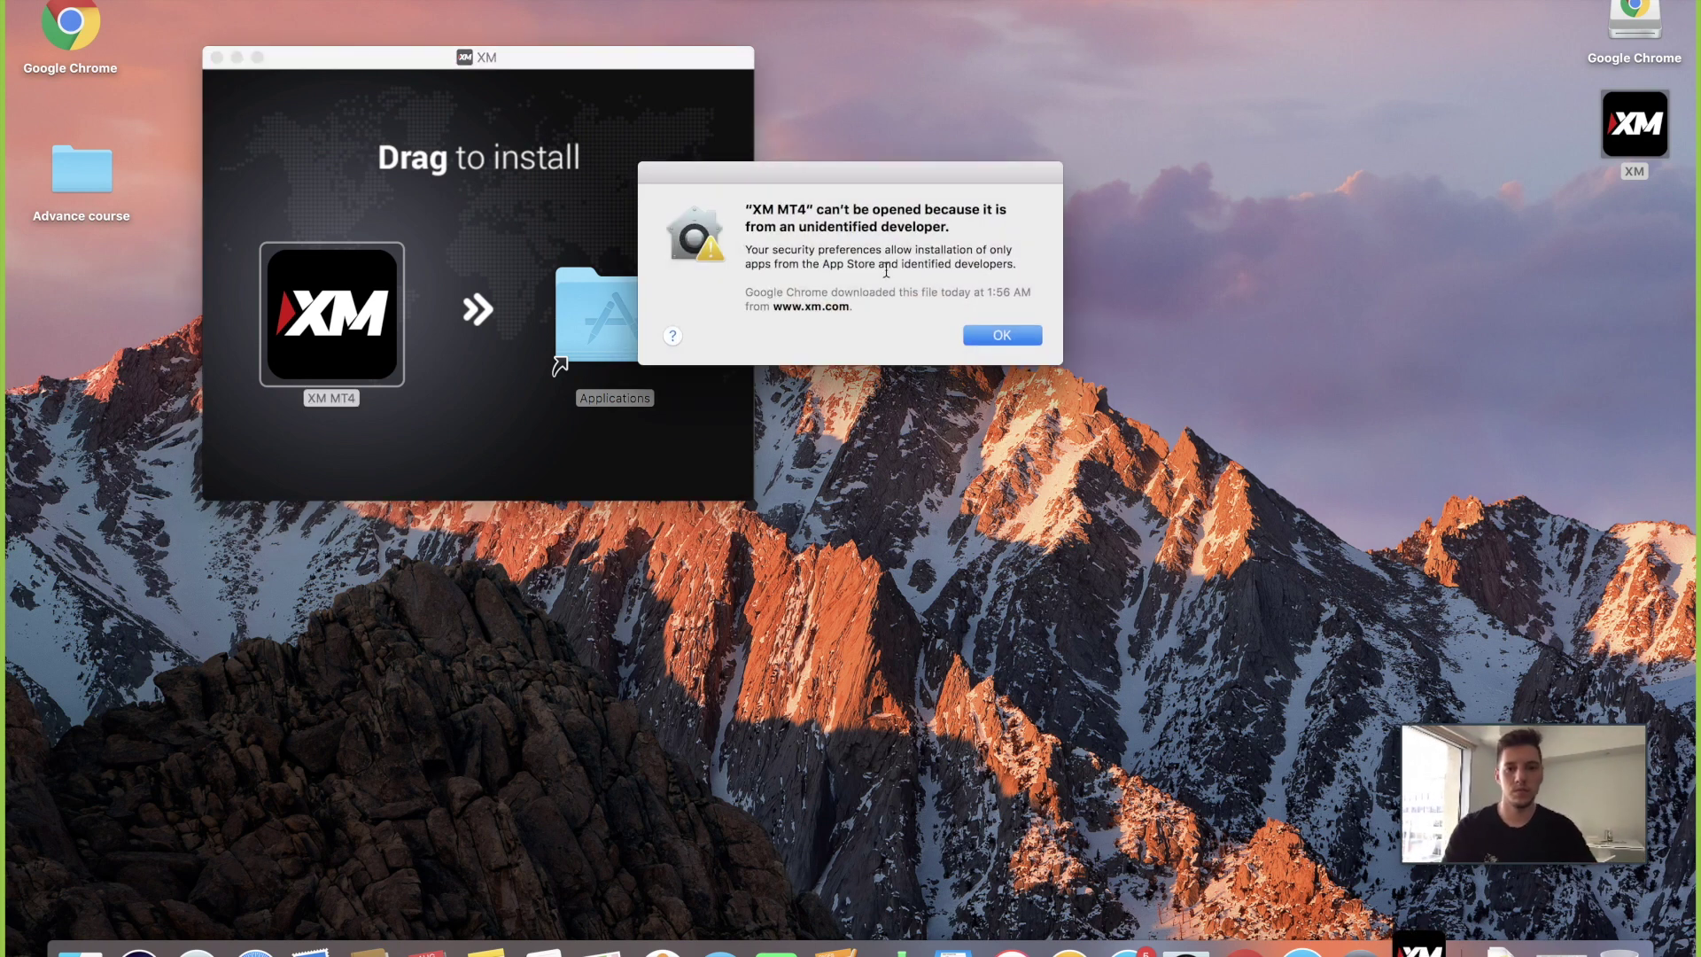
left_click(1002, 335)
left_click(215, 56)
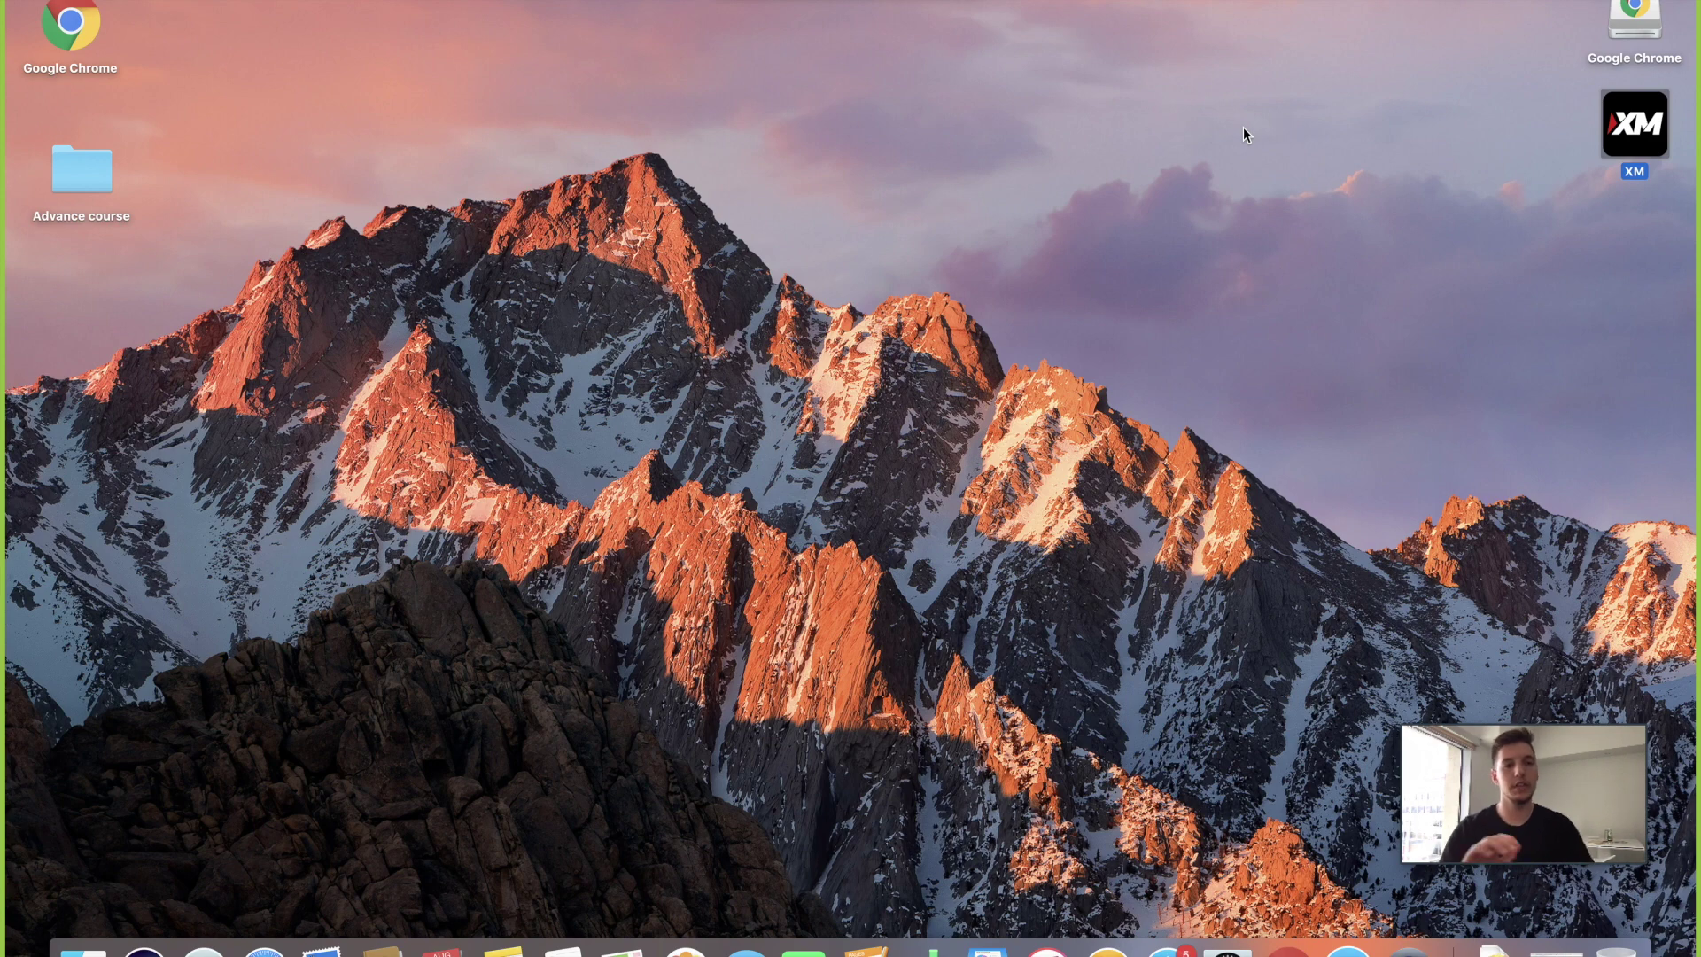
Reopen and close the XM installer window, try launching XM MT4 from Spotlight again, and dismiss the alert
double_click(1626, 131)
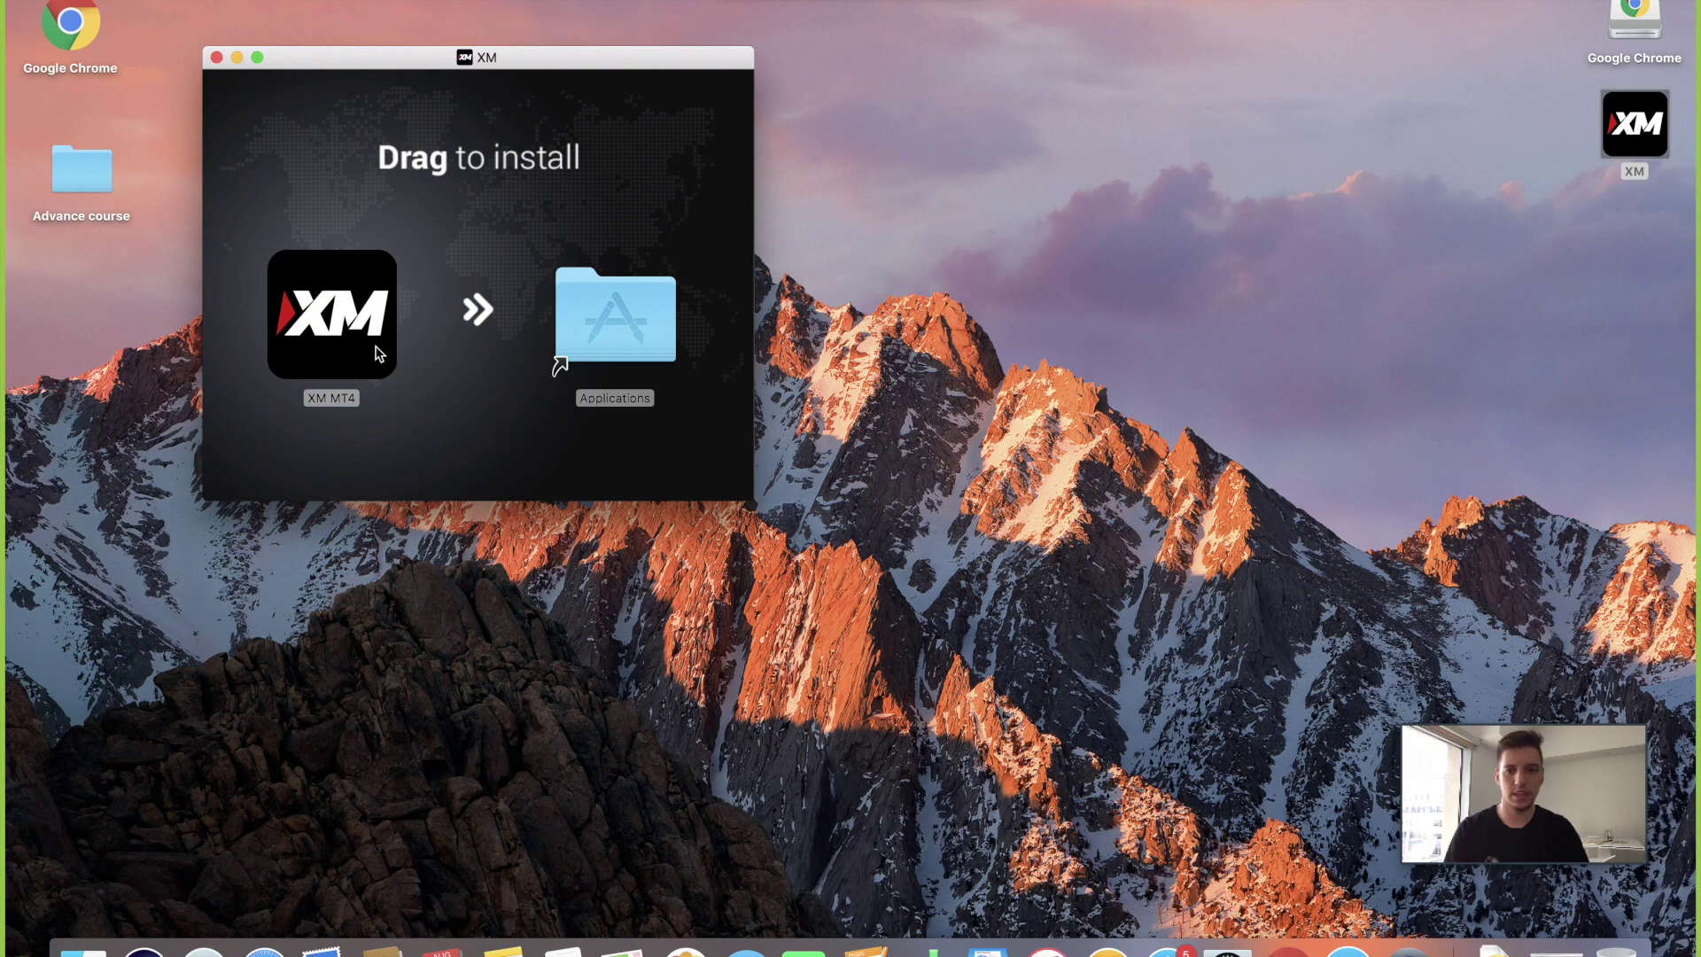
left_click(217, 57)
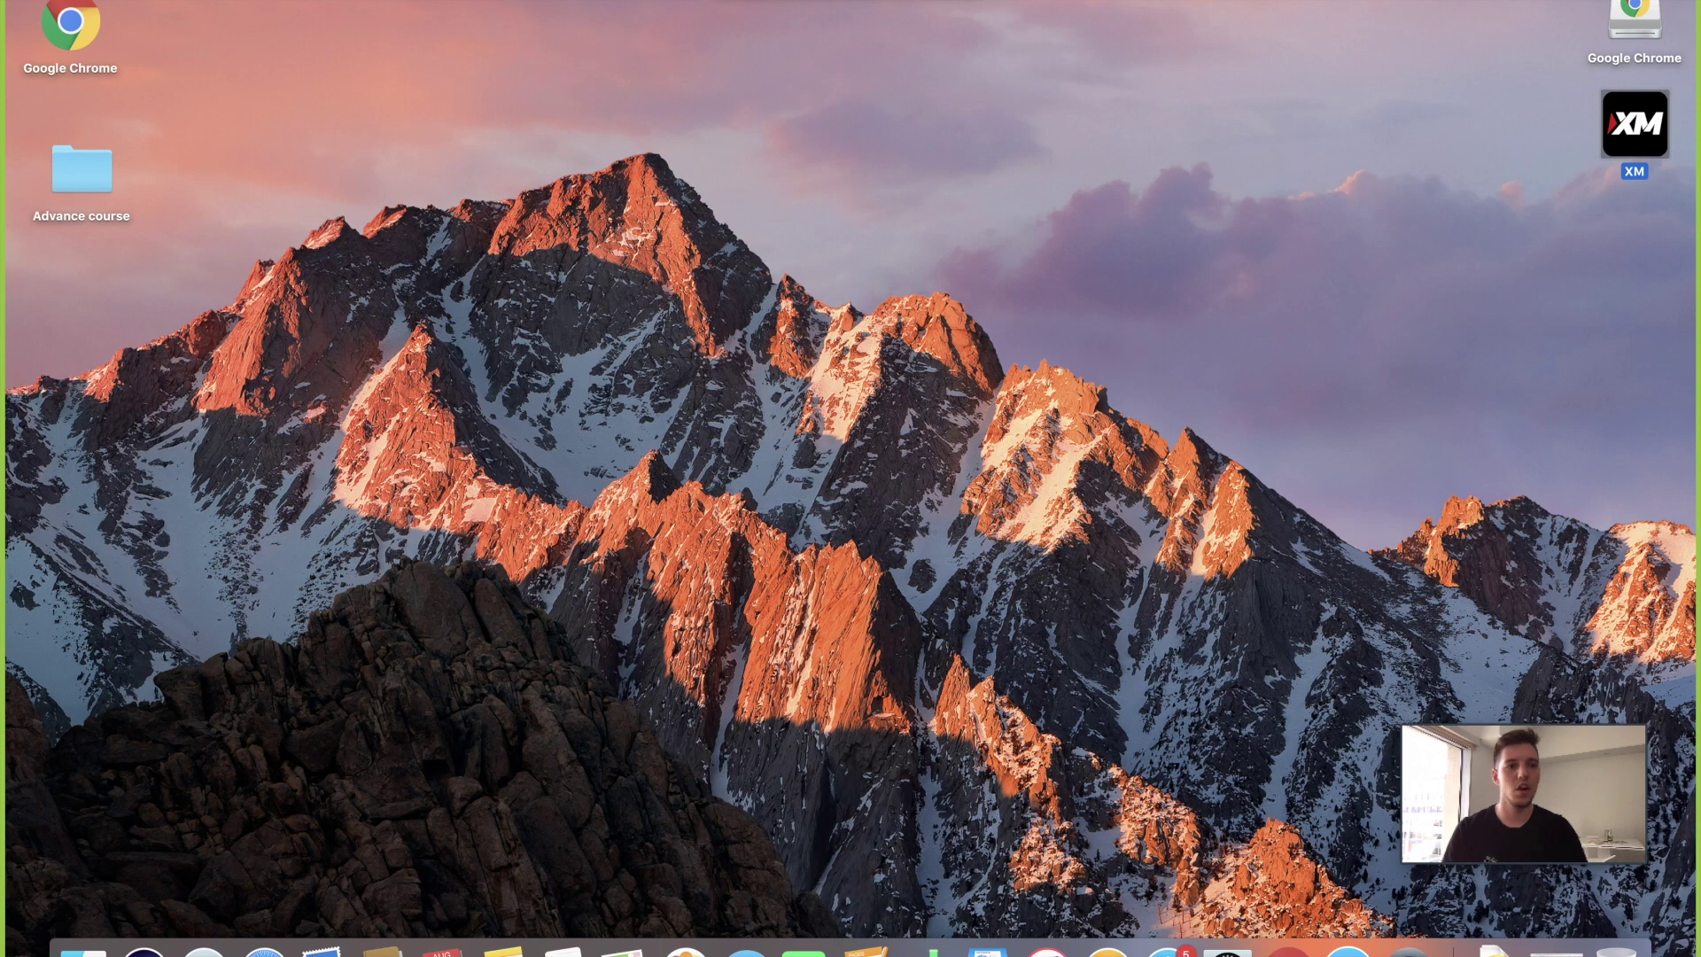
key("super+space")
type("xm")
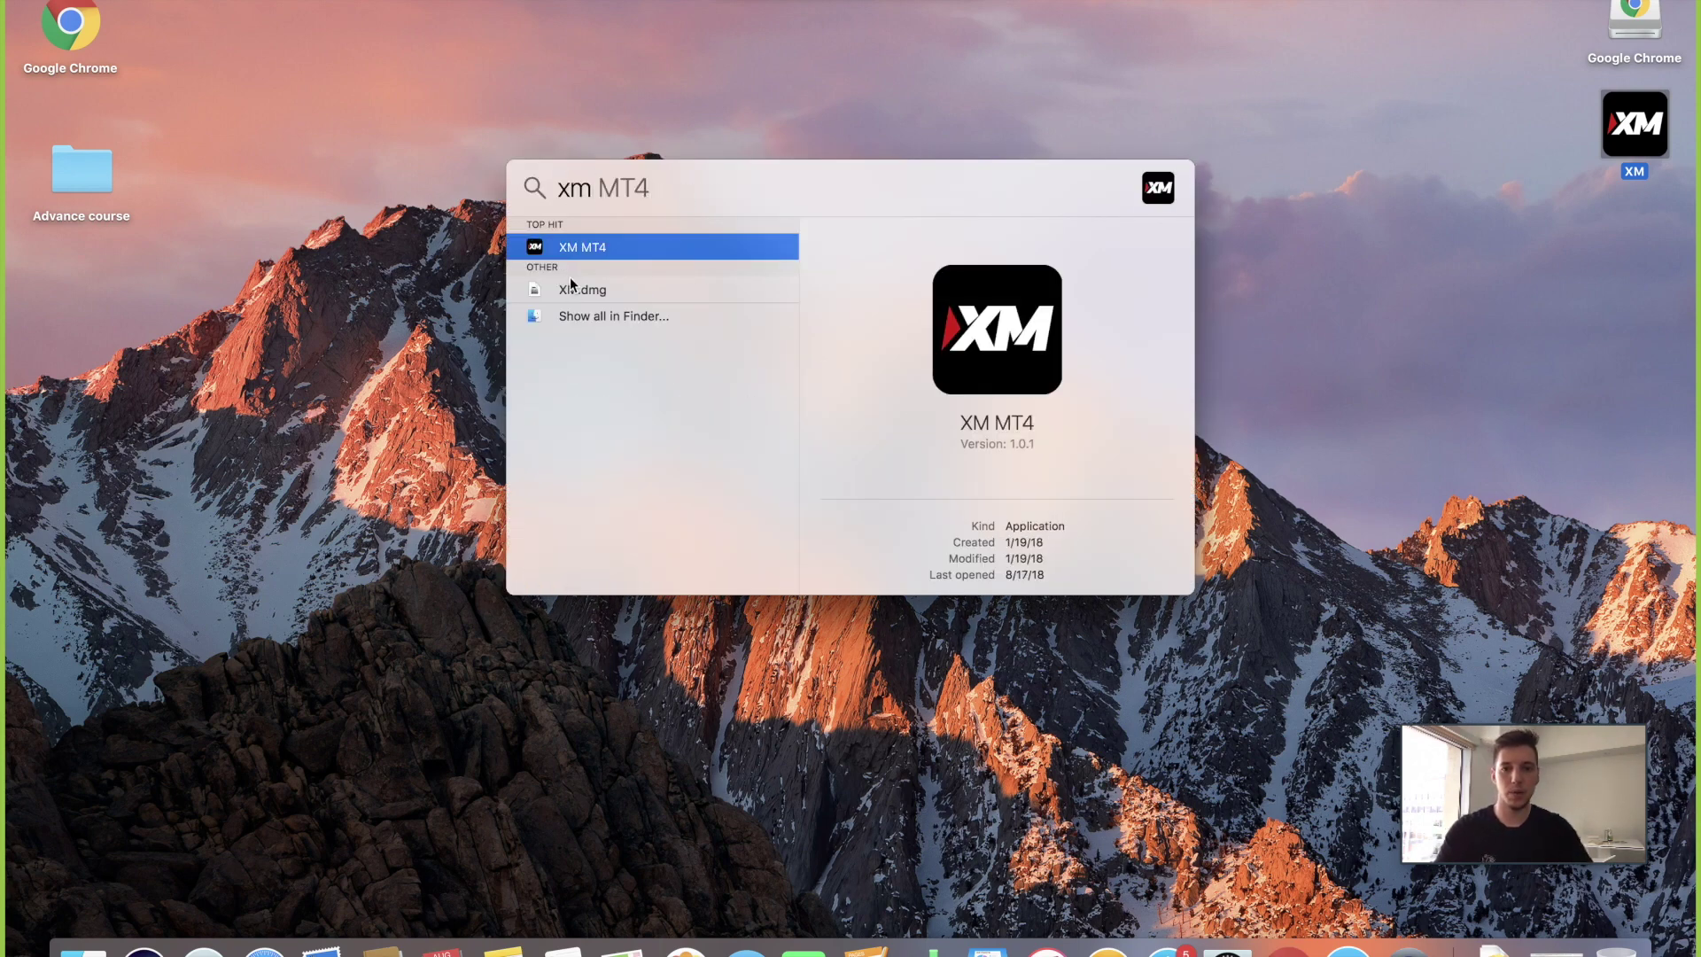
left_click(574, 250)
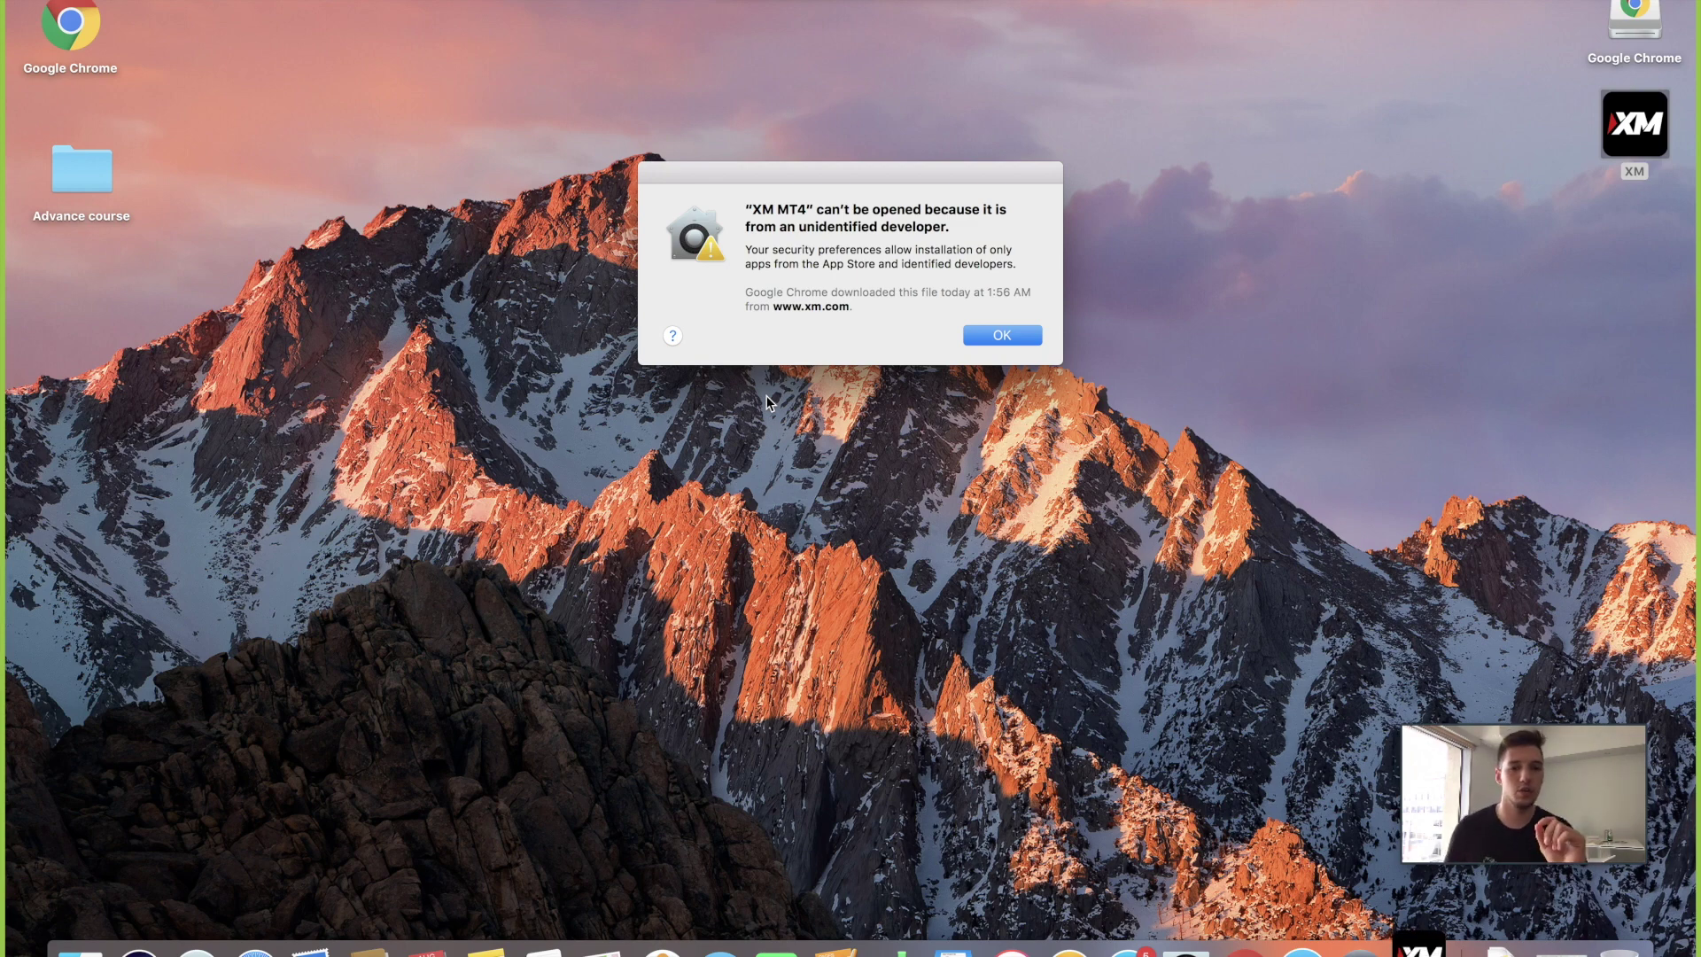
left_click(1003, 335)
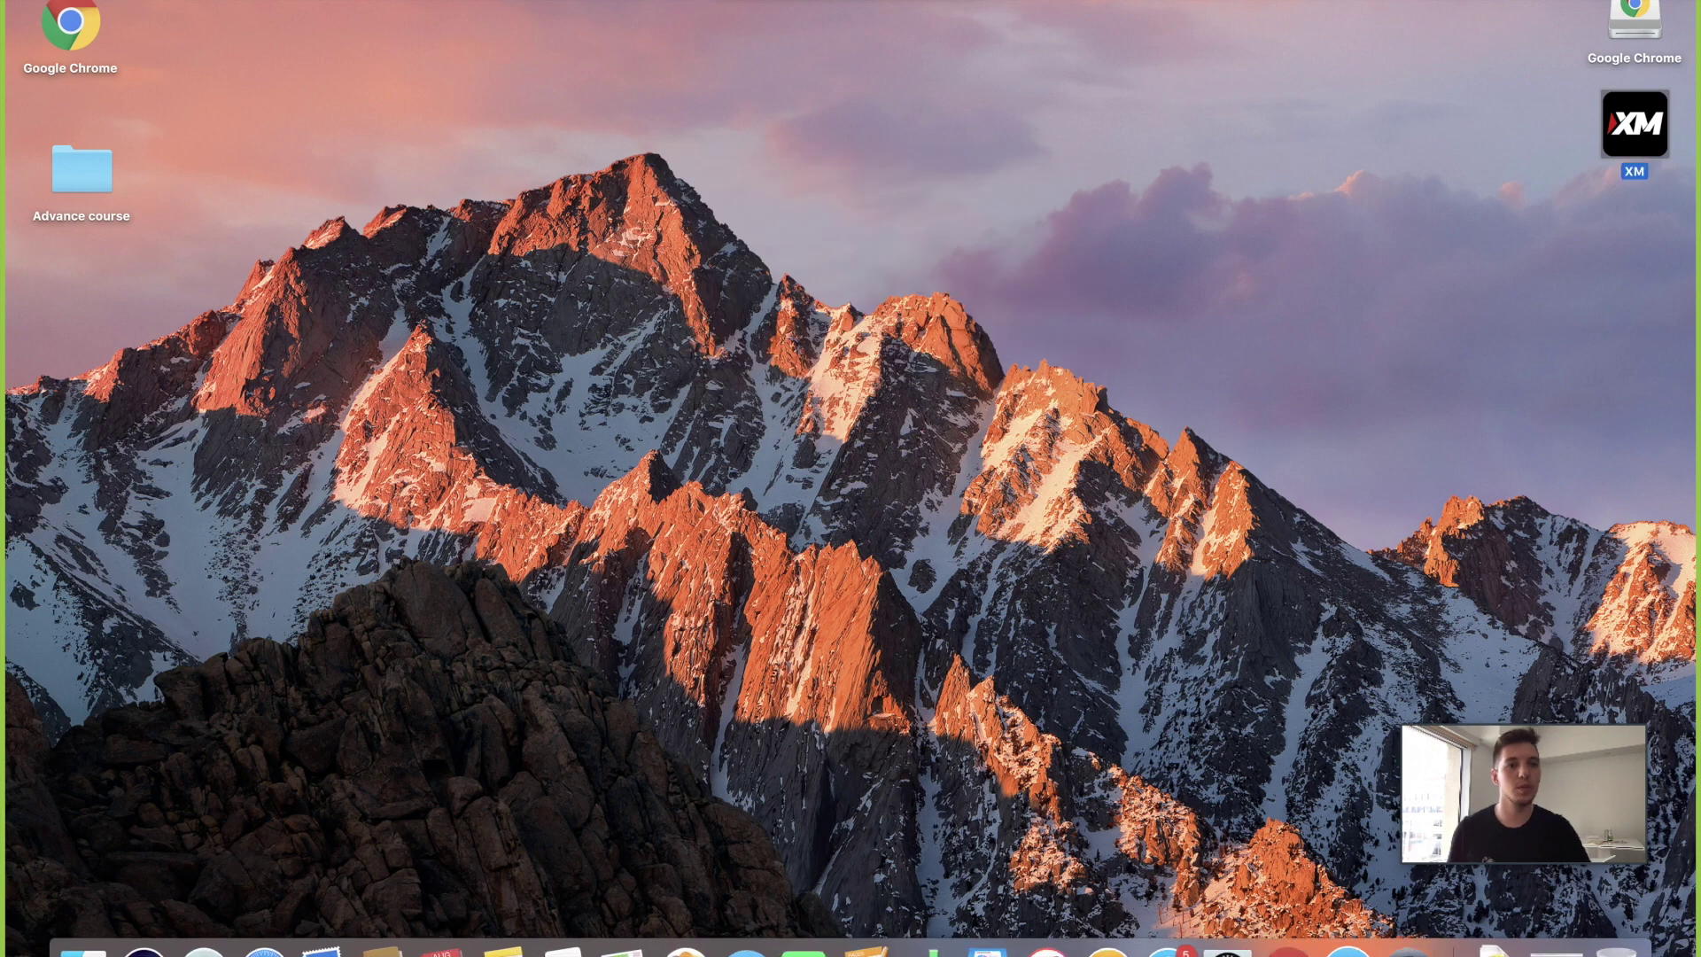
Find System Preferences by searching Spotlight for sett, and open its Security & Privacy settings
key("super+space")
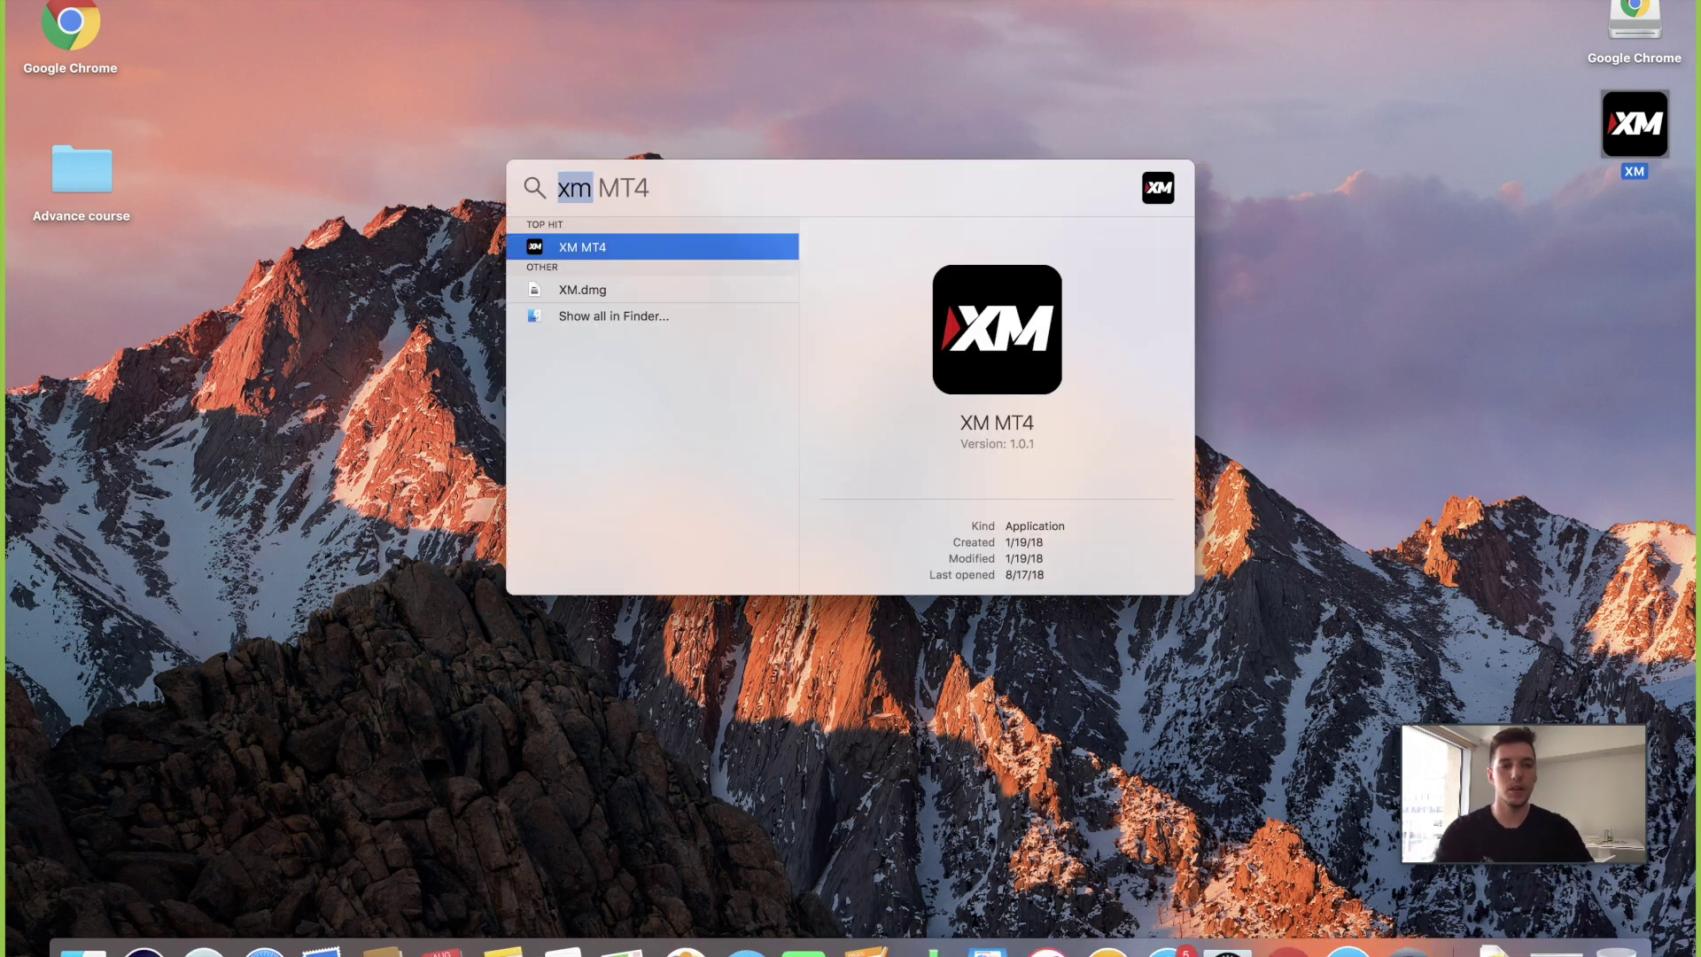
type("se")
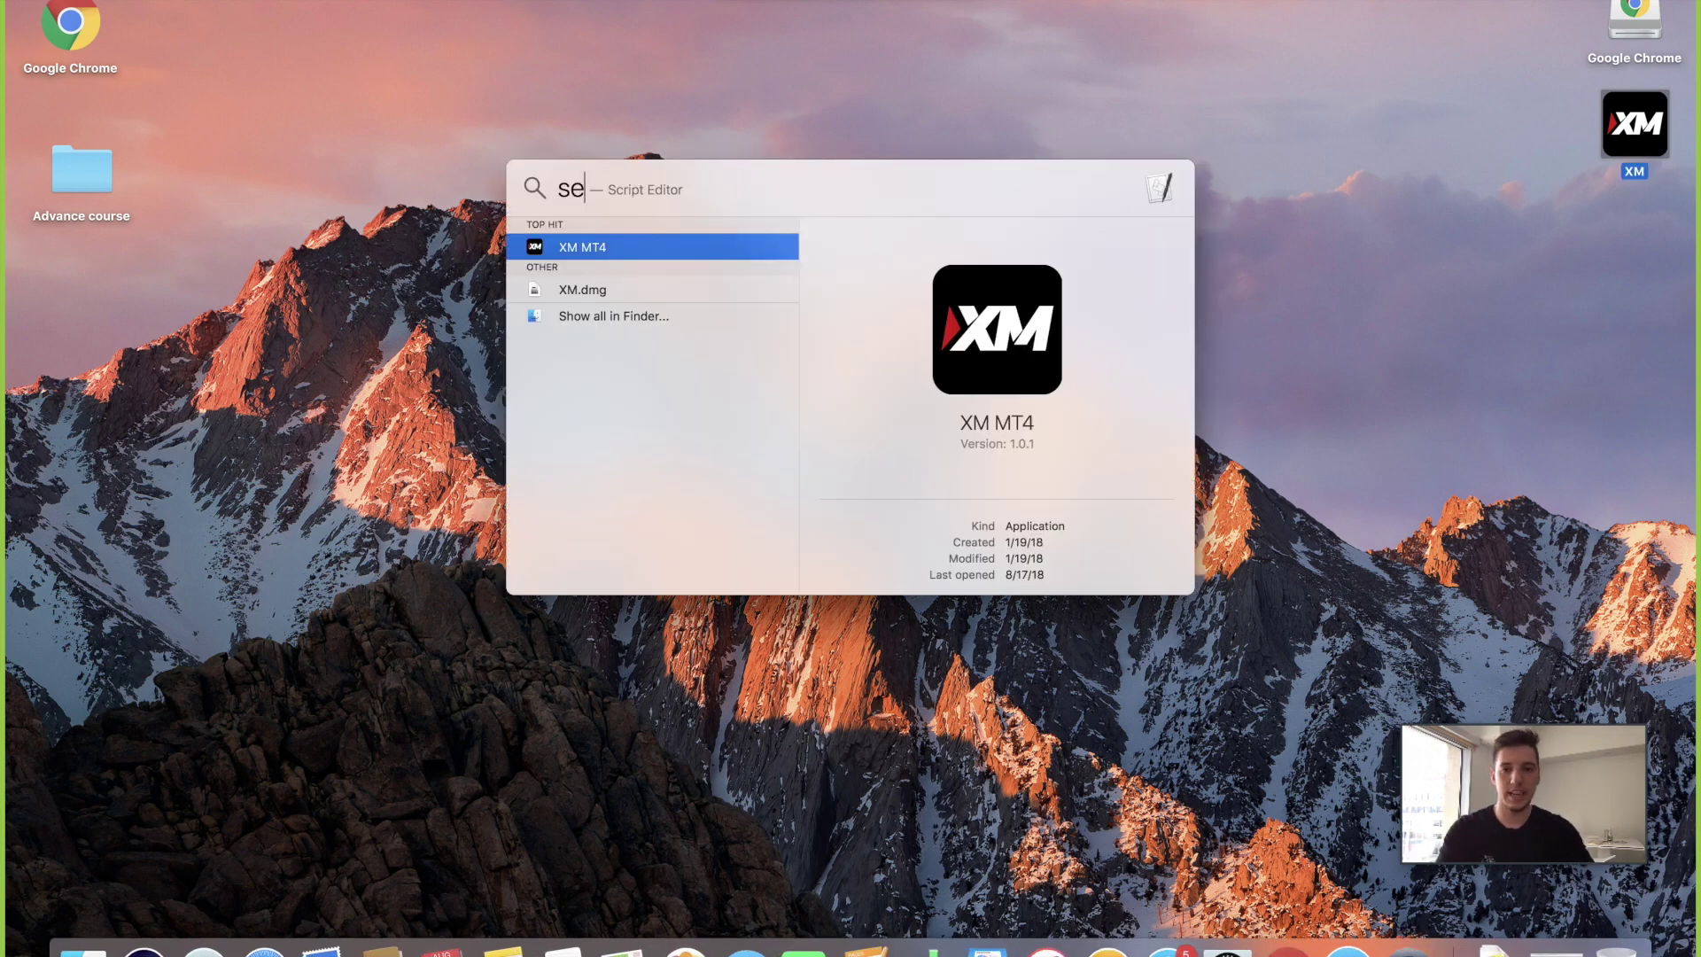
type("tt")
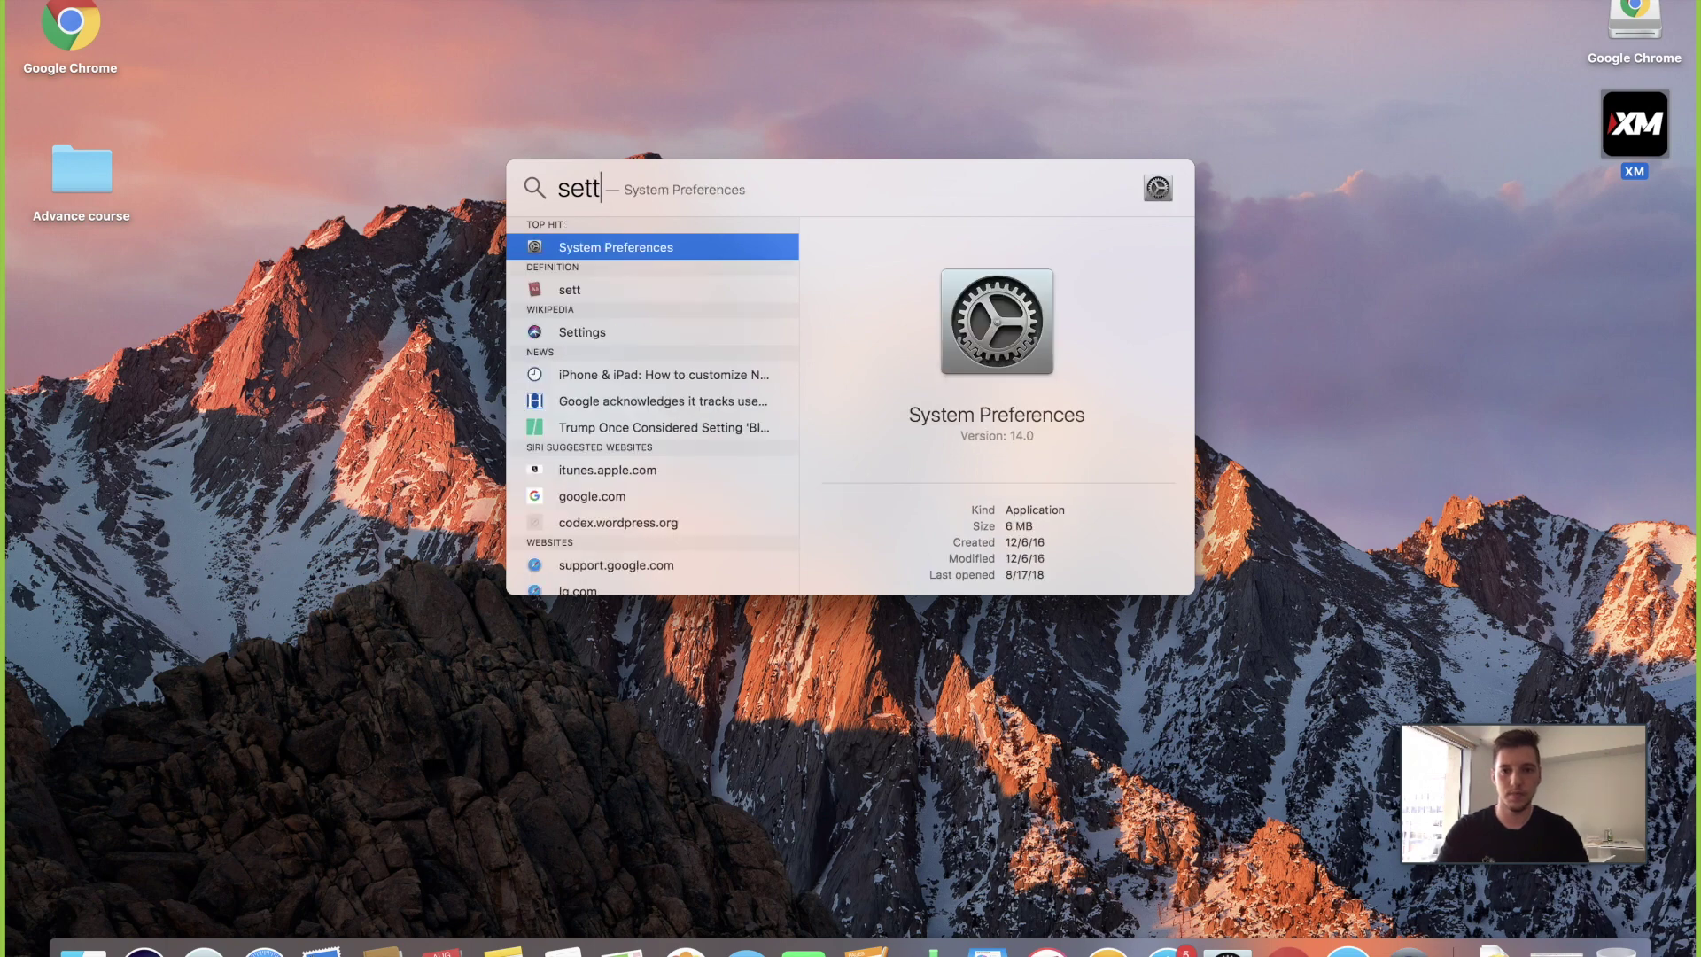
key("Return")
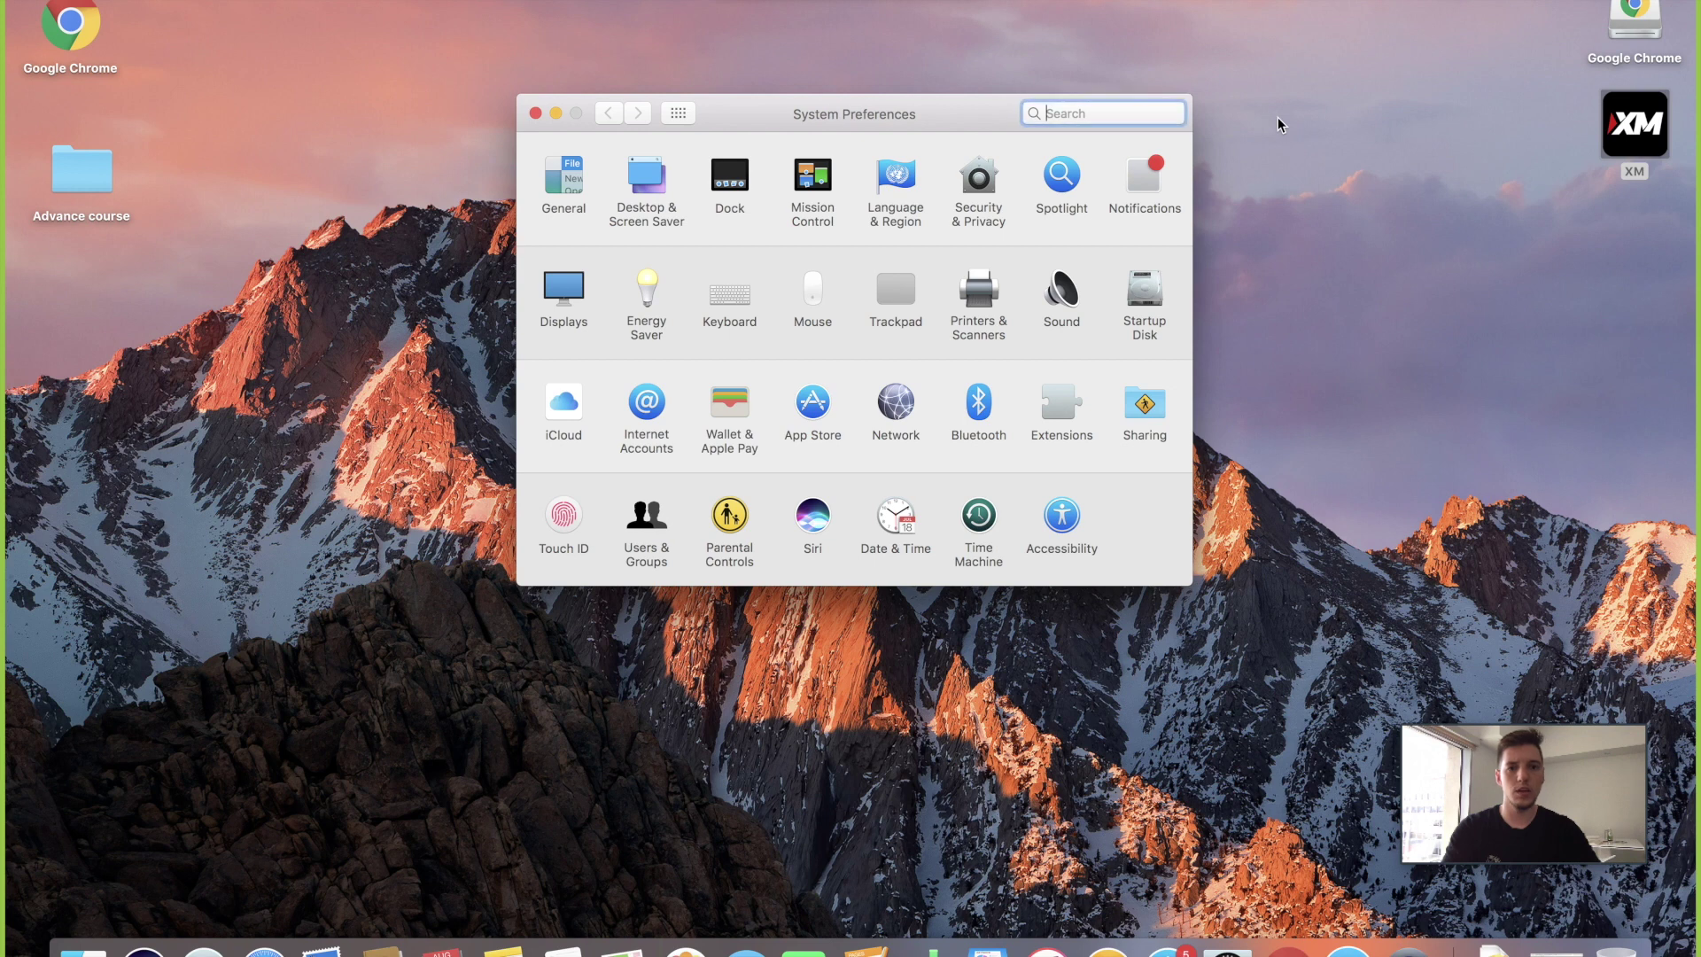
left_click(975, 193)
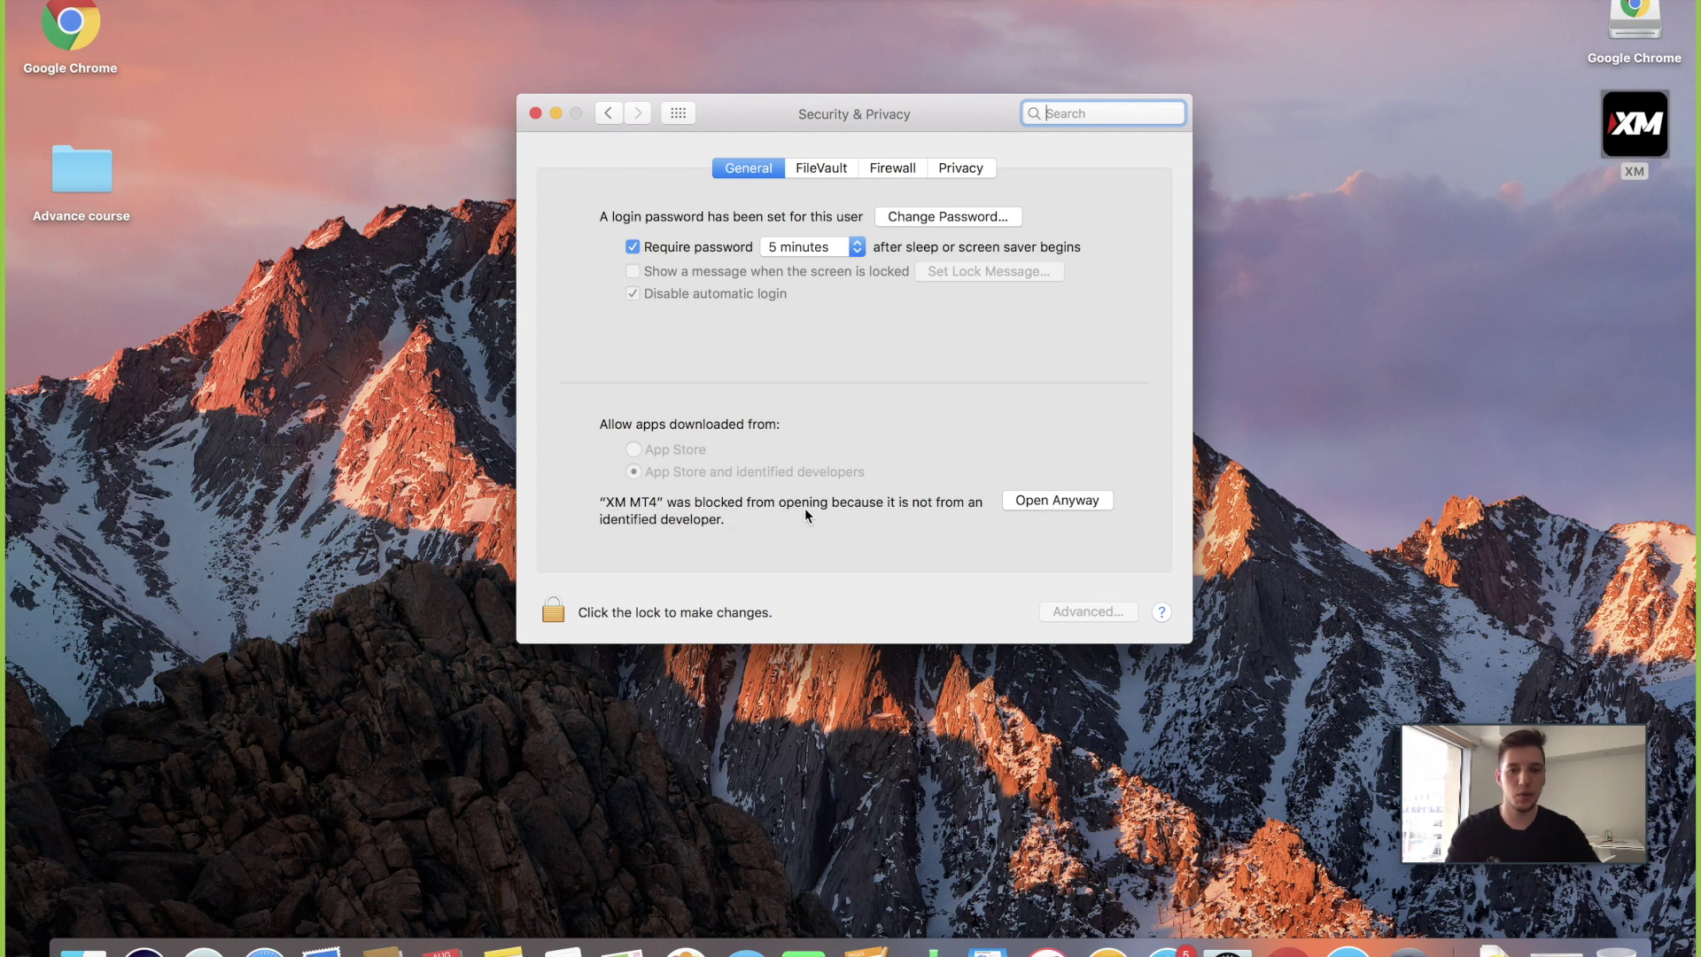
Allow the blocked XM MT4 app to open anyway, confirm opening it, and close the Security & Privacy window
left_click(1029, 502)
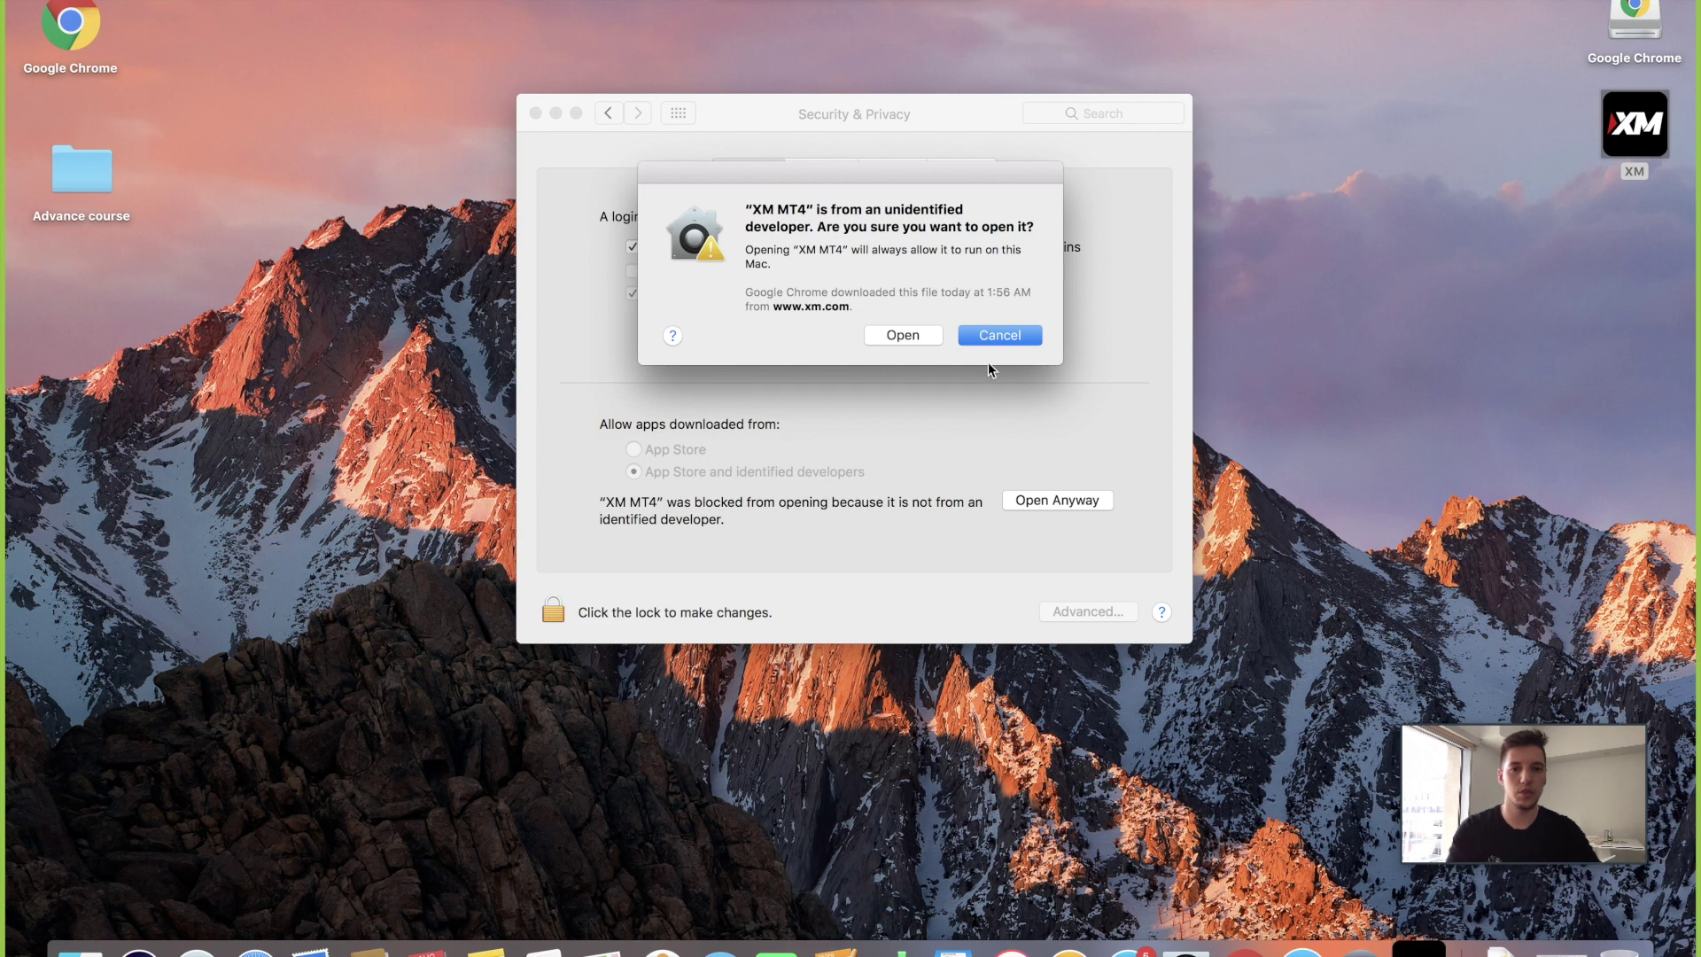
left_click(897, 335)
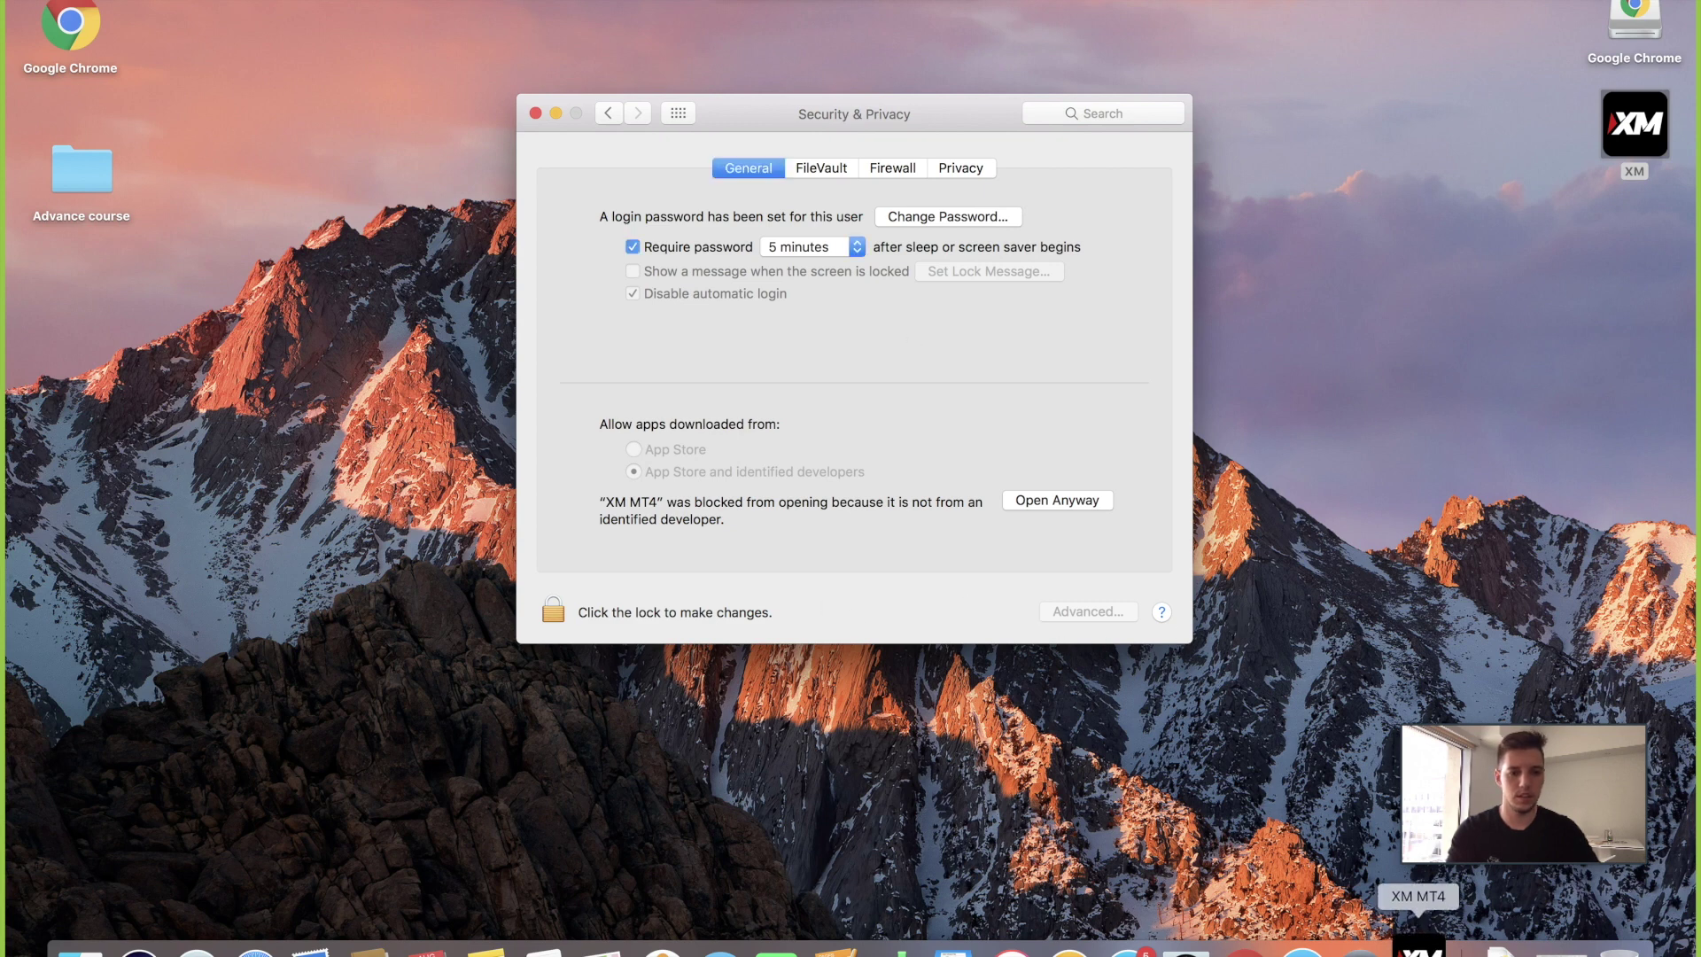
left_click(1418, 946)
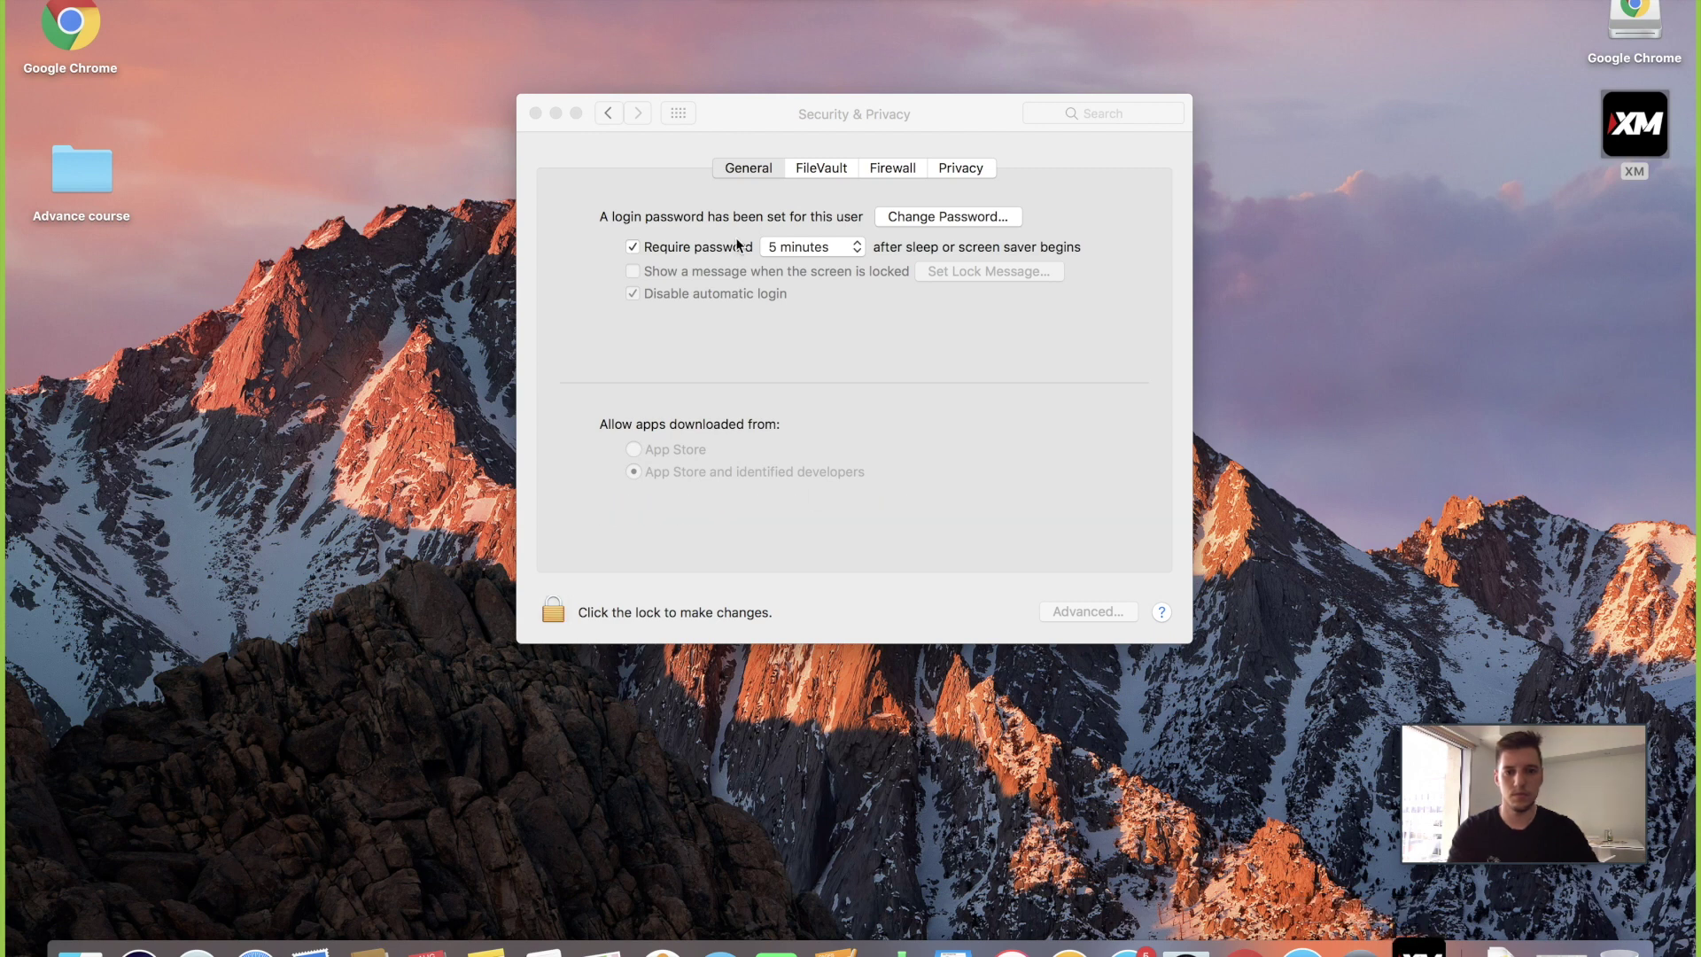
left_click(535, 114)
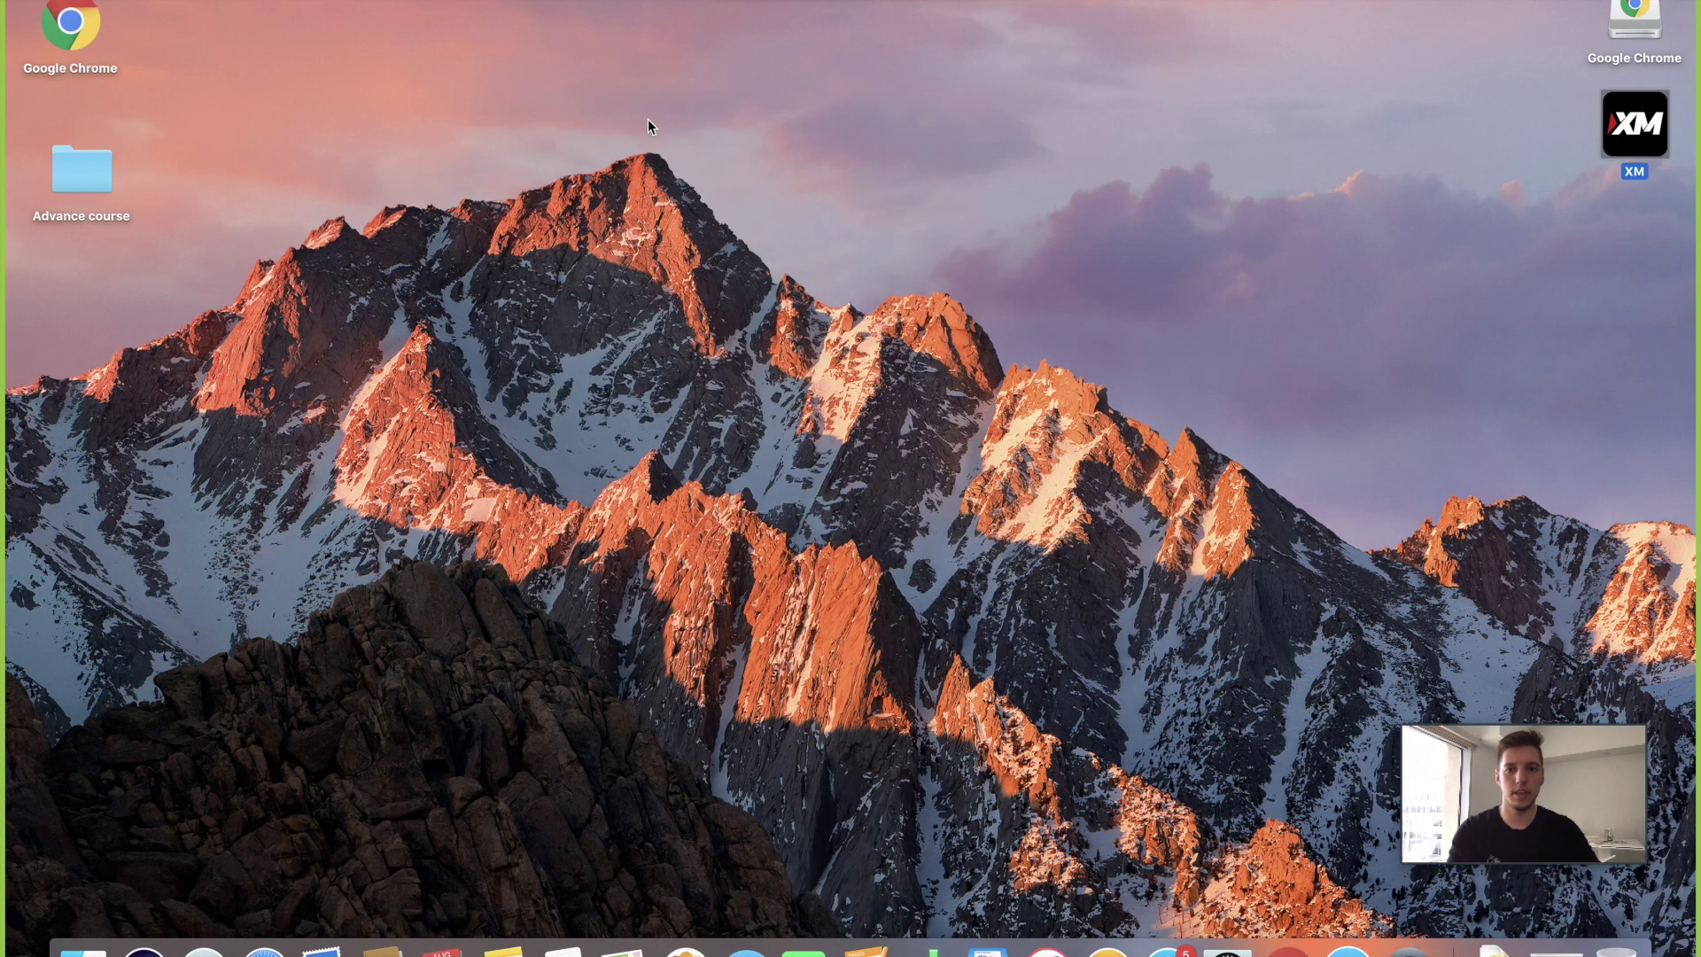
Reopen and close the XM installer window, and try launching XM MT4 through a Spotlight search for xm
double_click(1649, 124)
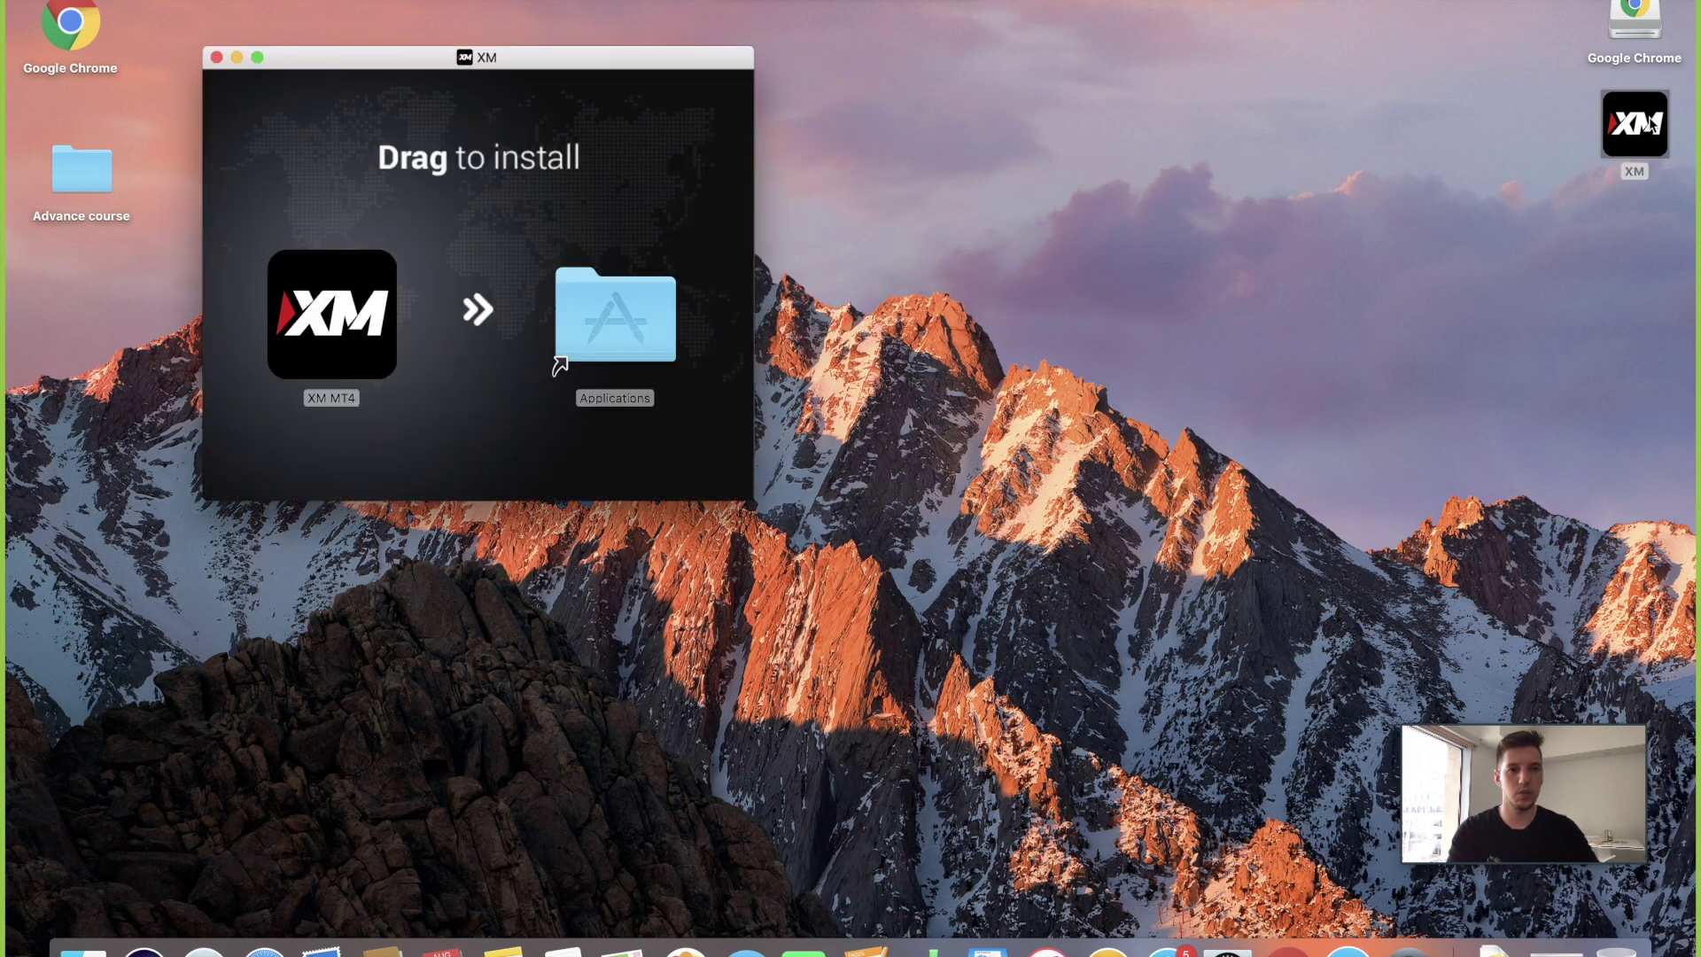
left_click(217, 57)
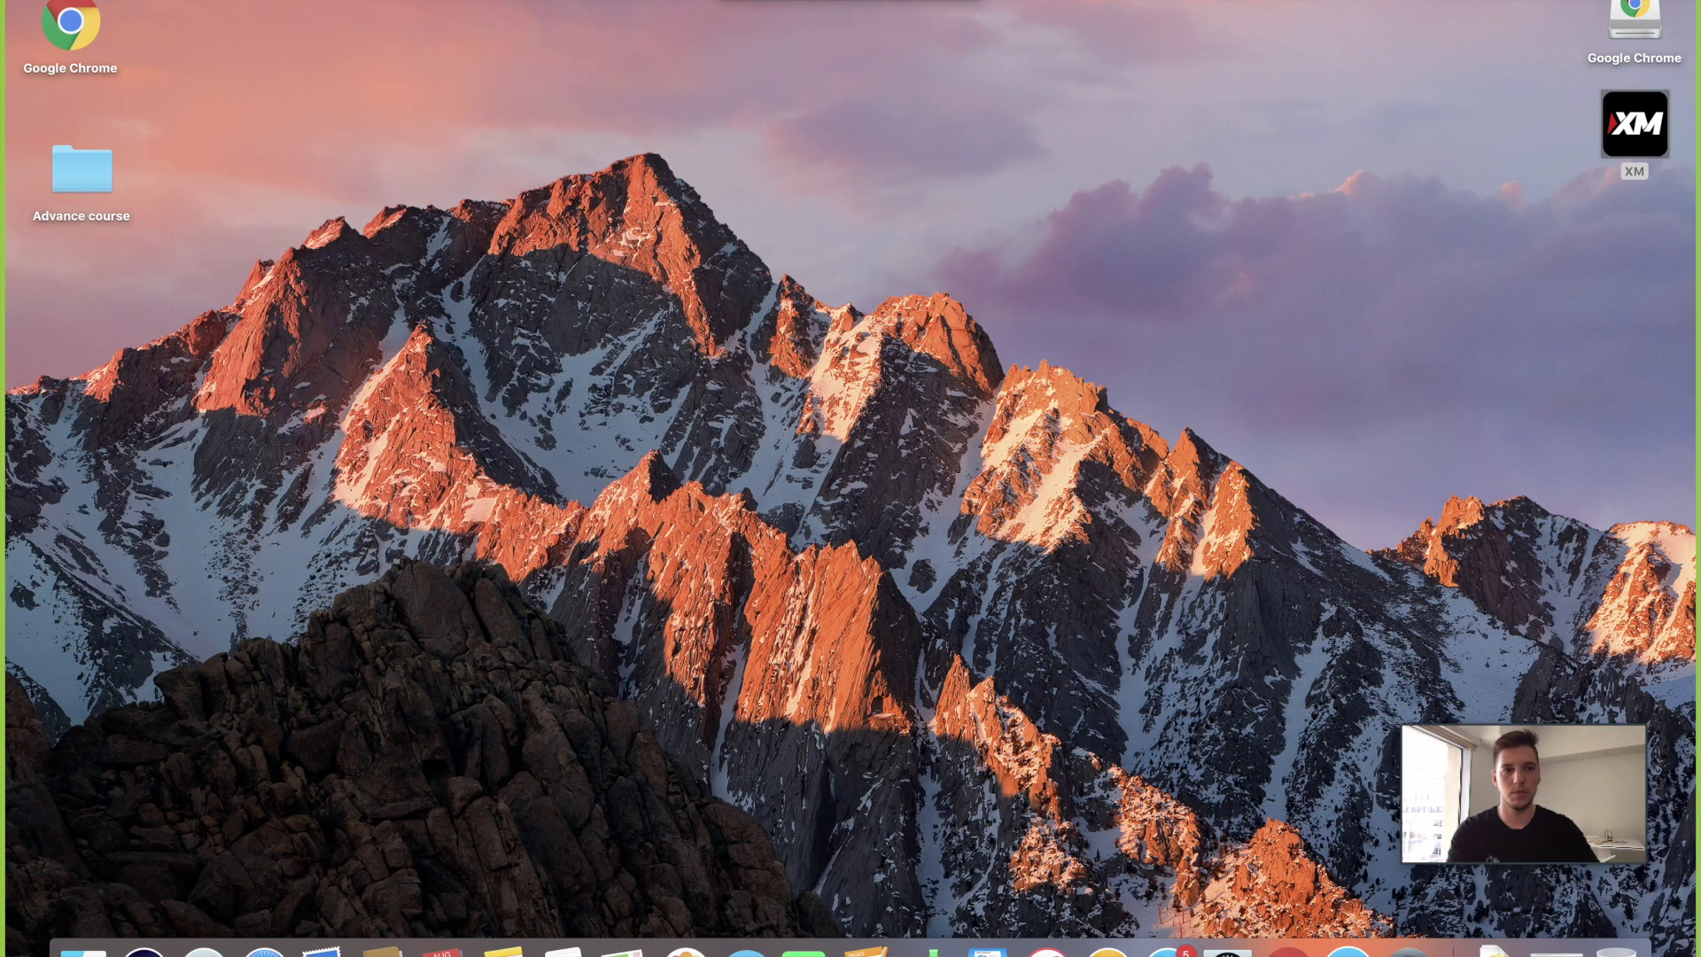
key("super+space")
type("xm")
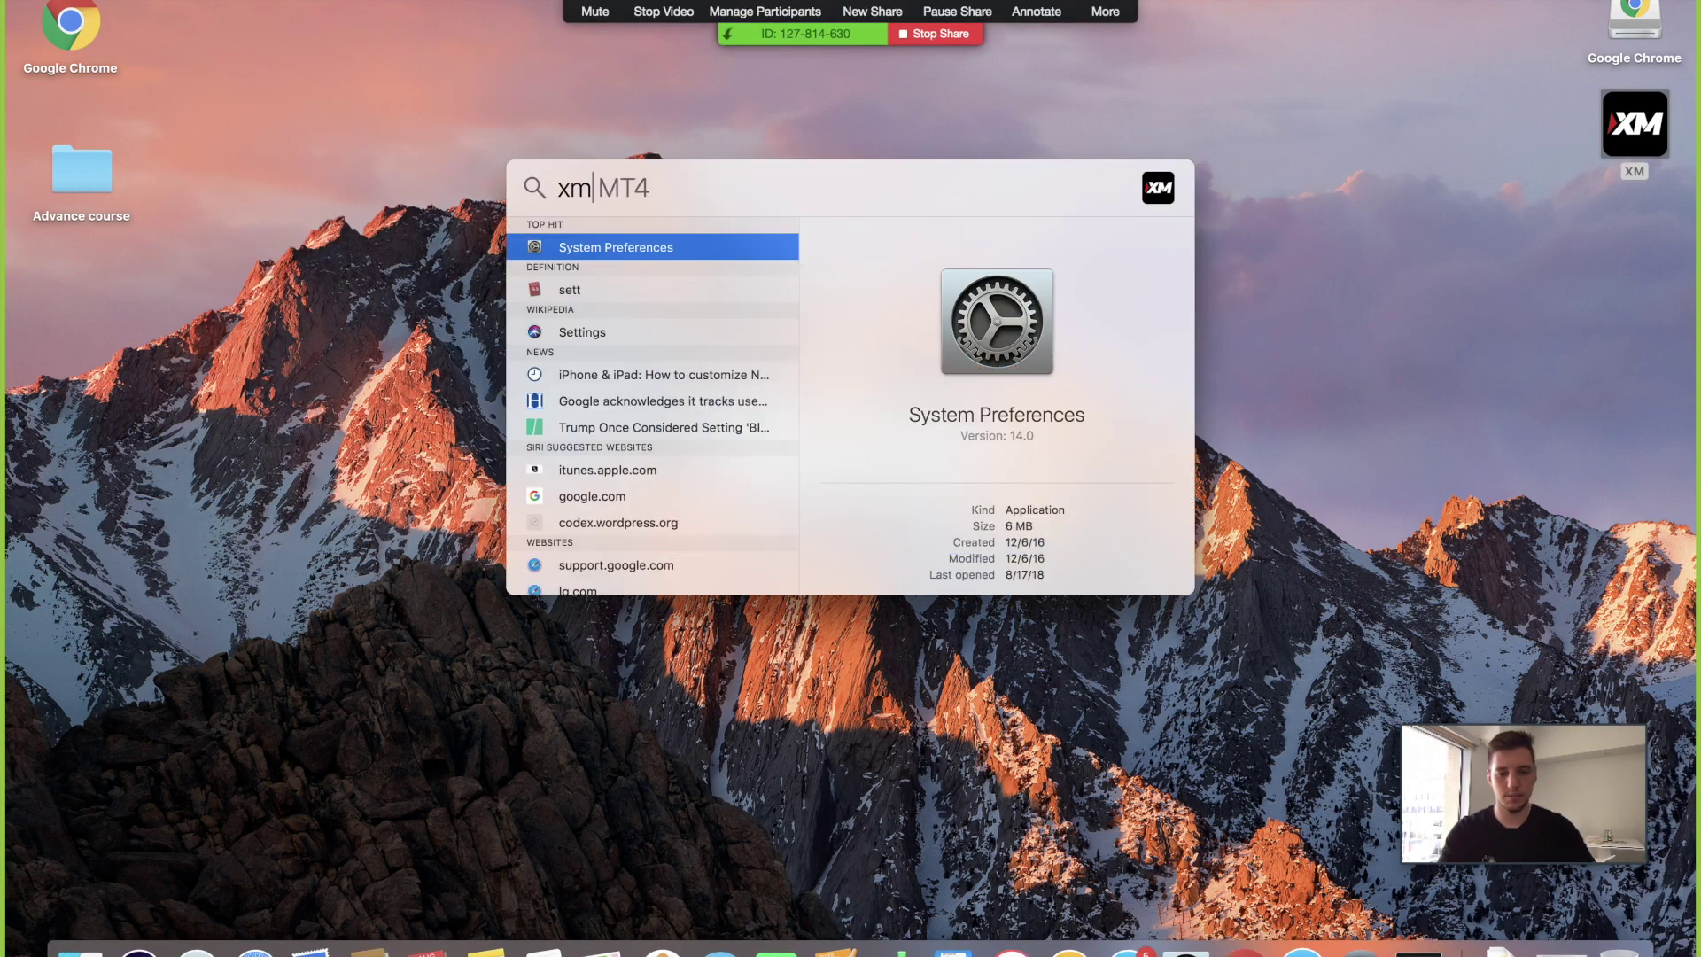
key("Return")
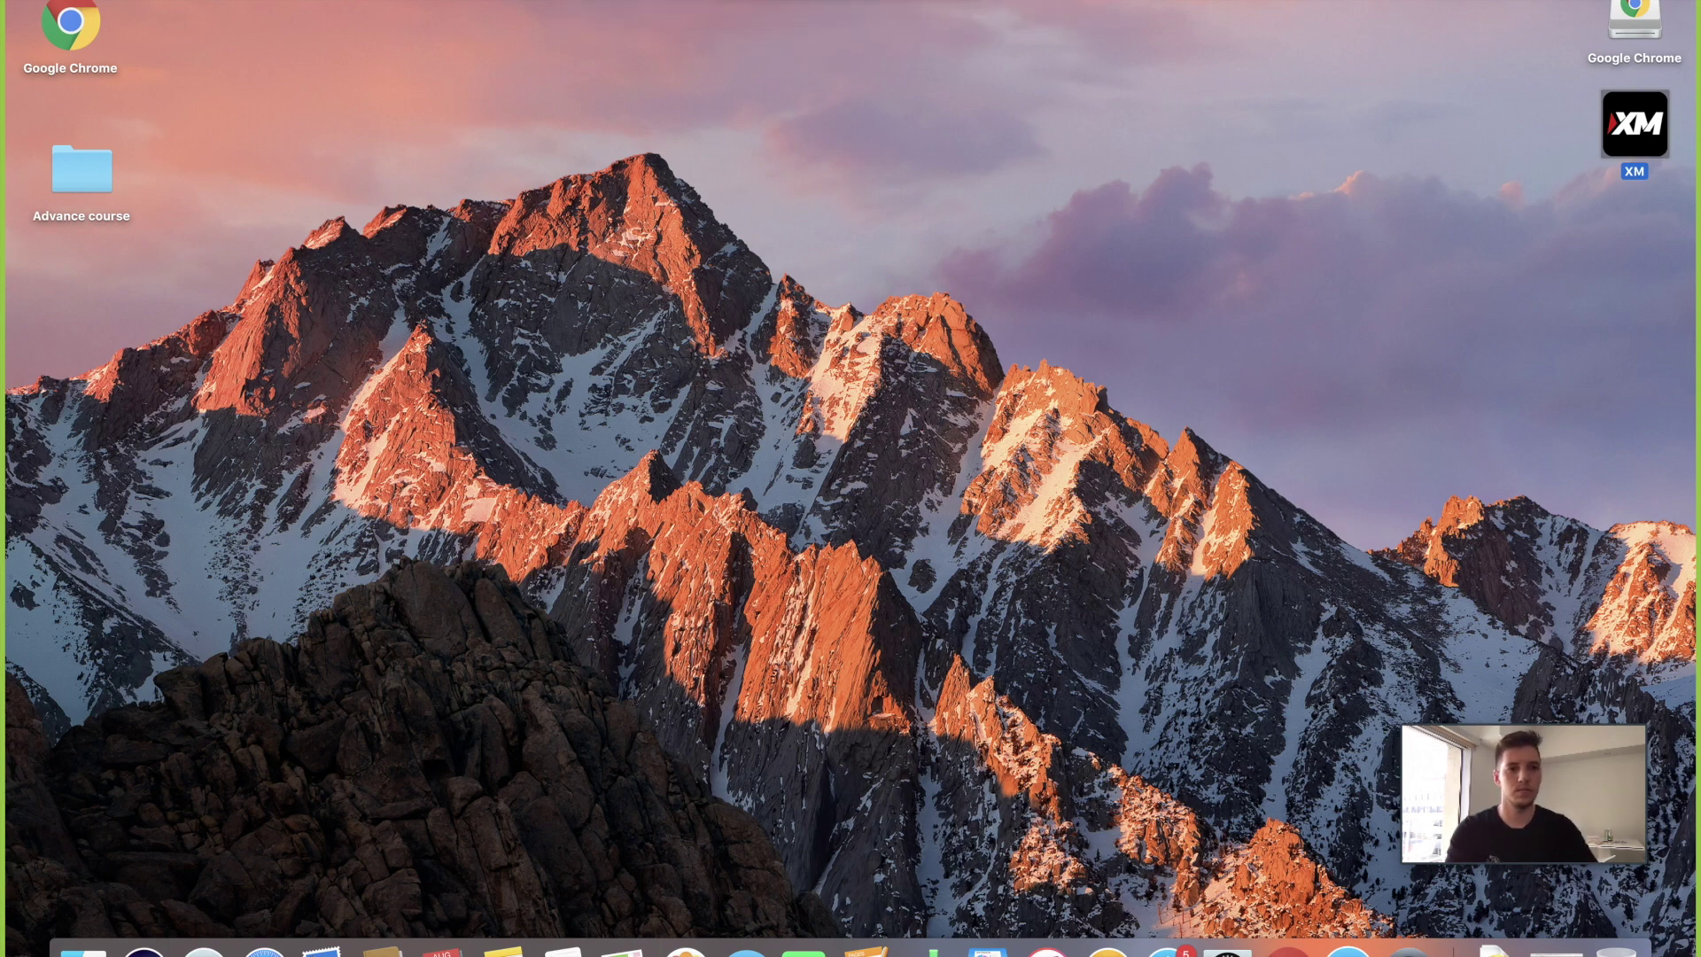
Launch XM MT4 by searching Spotlight for xm and opening the application found
key("super+space")
type("xm")
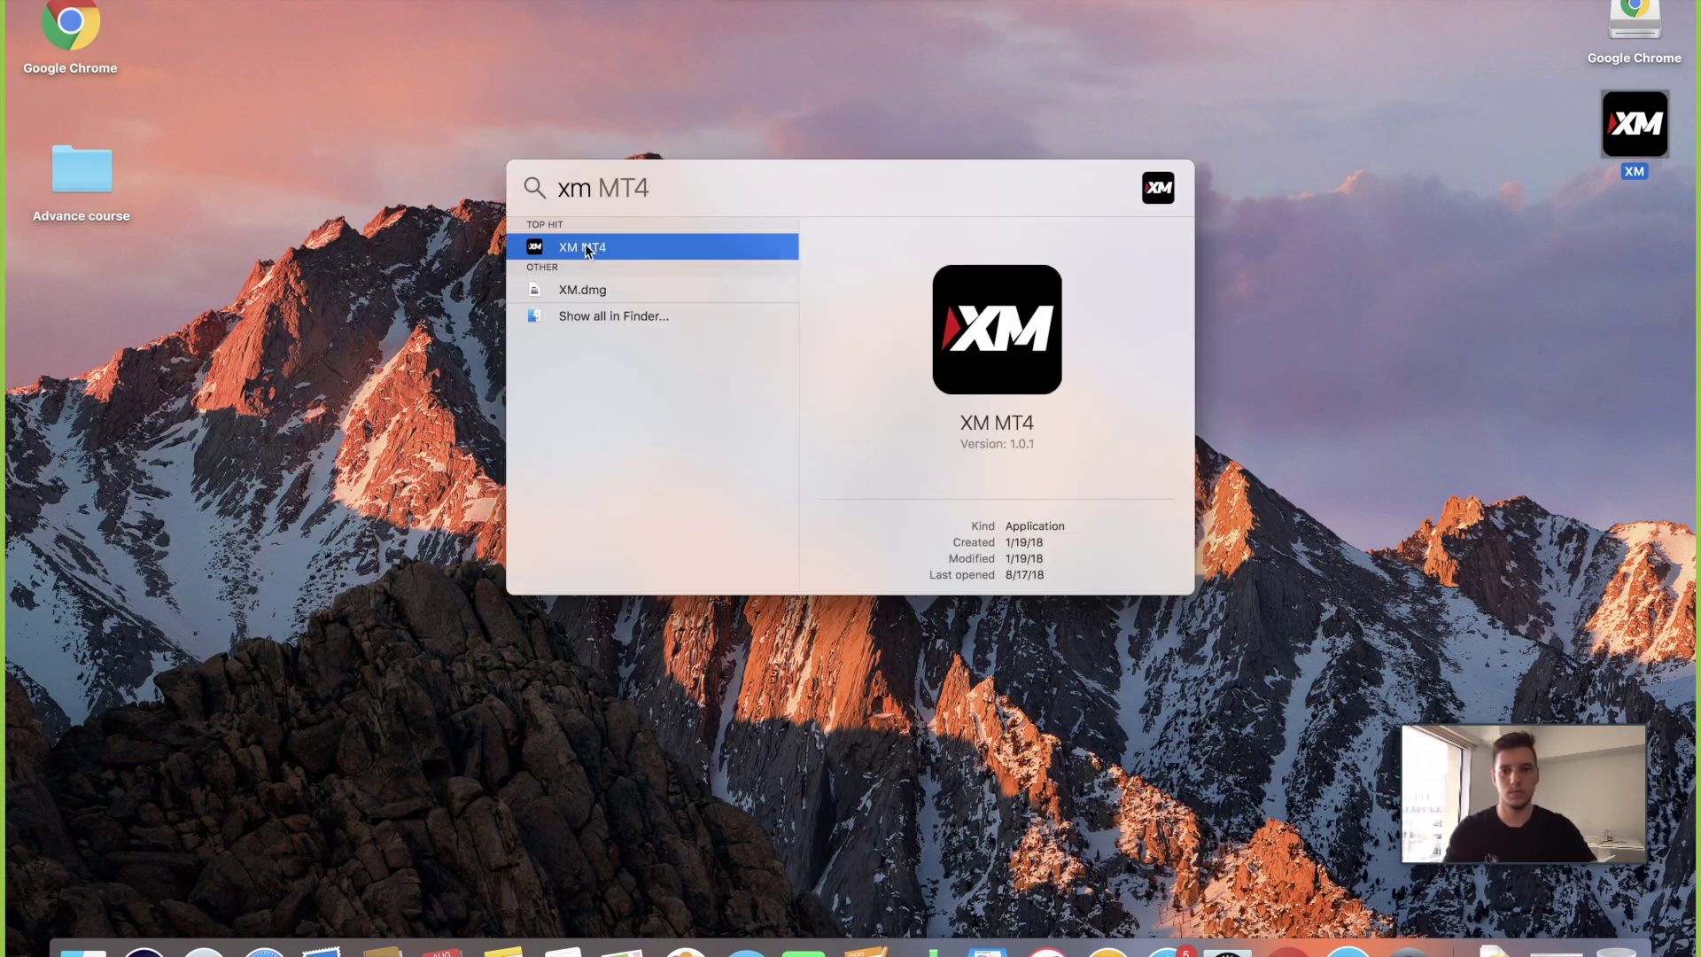
key("Return")
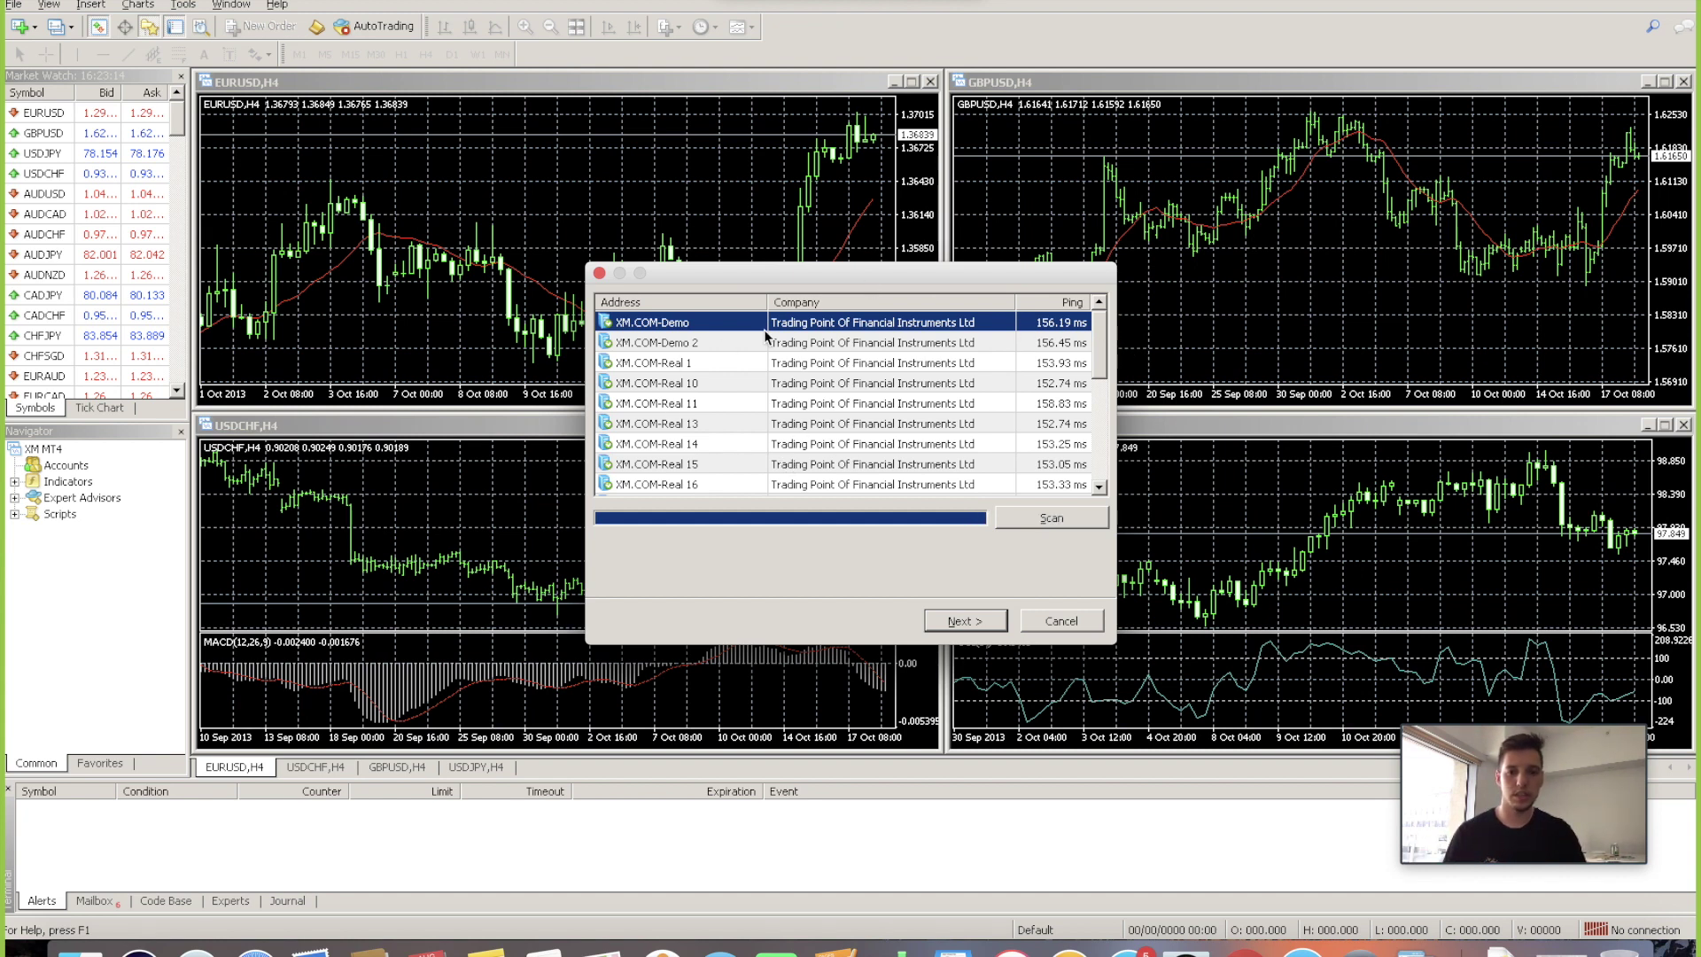
Enter lqdfx and tre as trial broker names in the server list's add new broker entry, clearing each one
left_click_drag(1098, 320, 1097, 464)
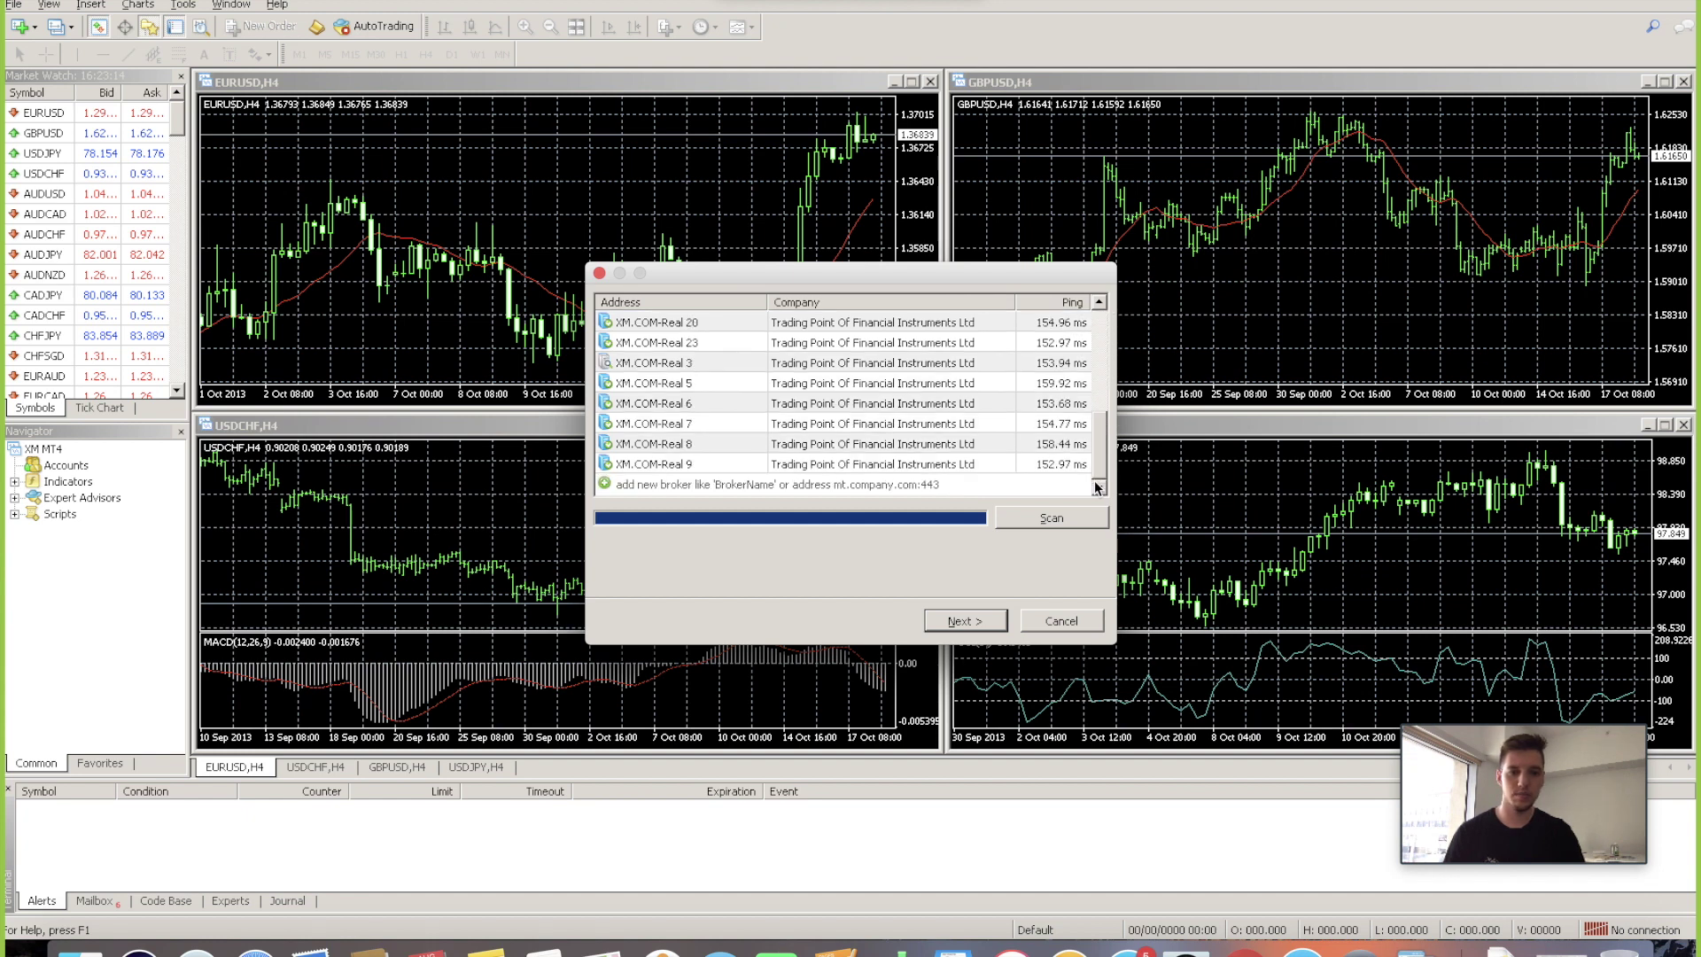
left_click(608, 484)
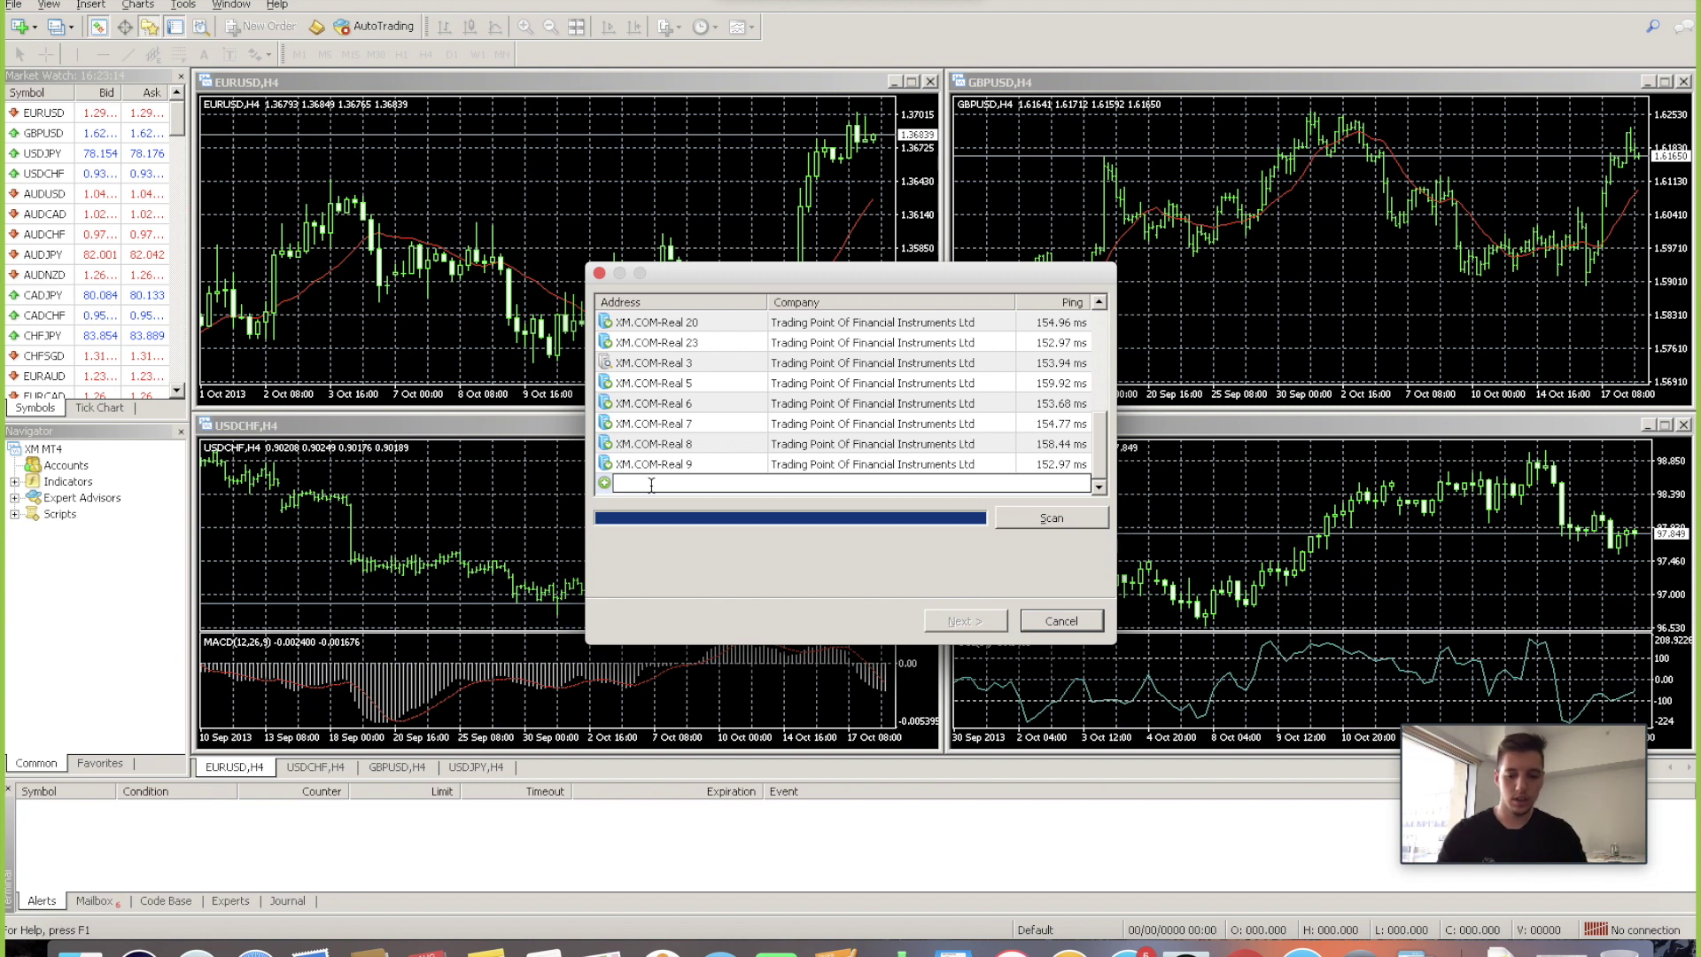
type("lqdfx")
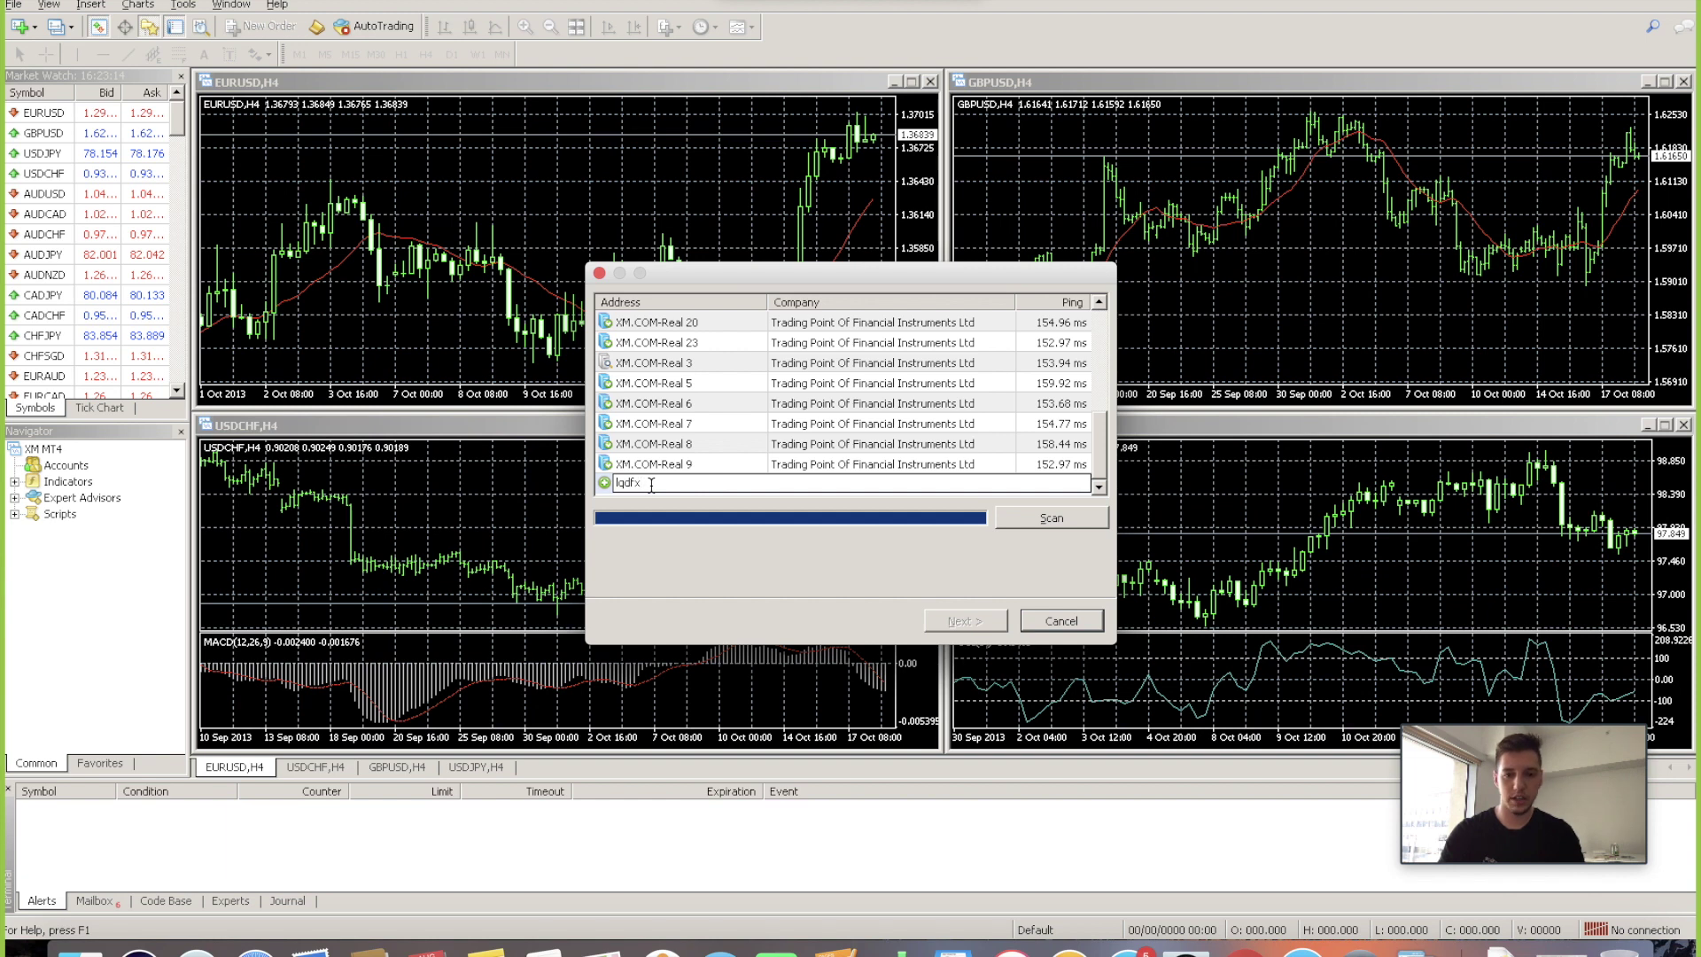
key("BackSpace")
key("BackSpace")
key("BackSpace")
key("BackSpace")
key("BackSpace")
type("tre")
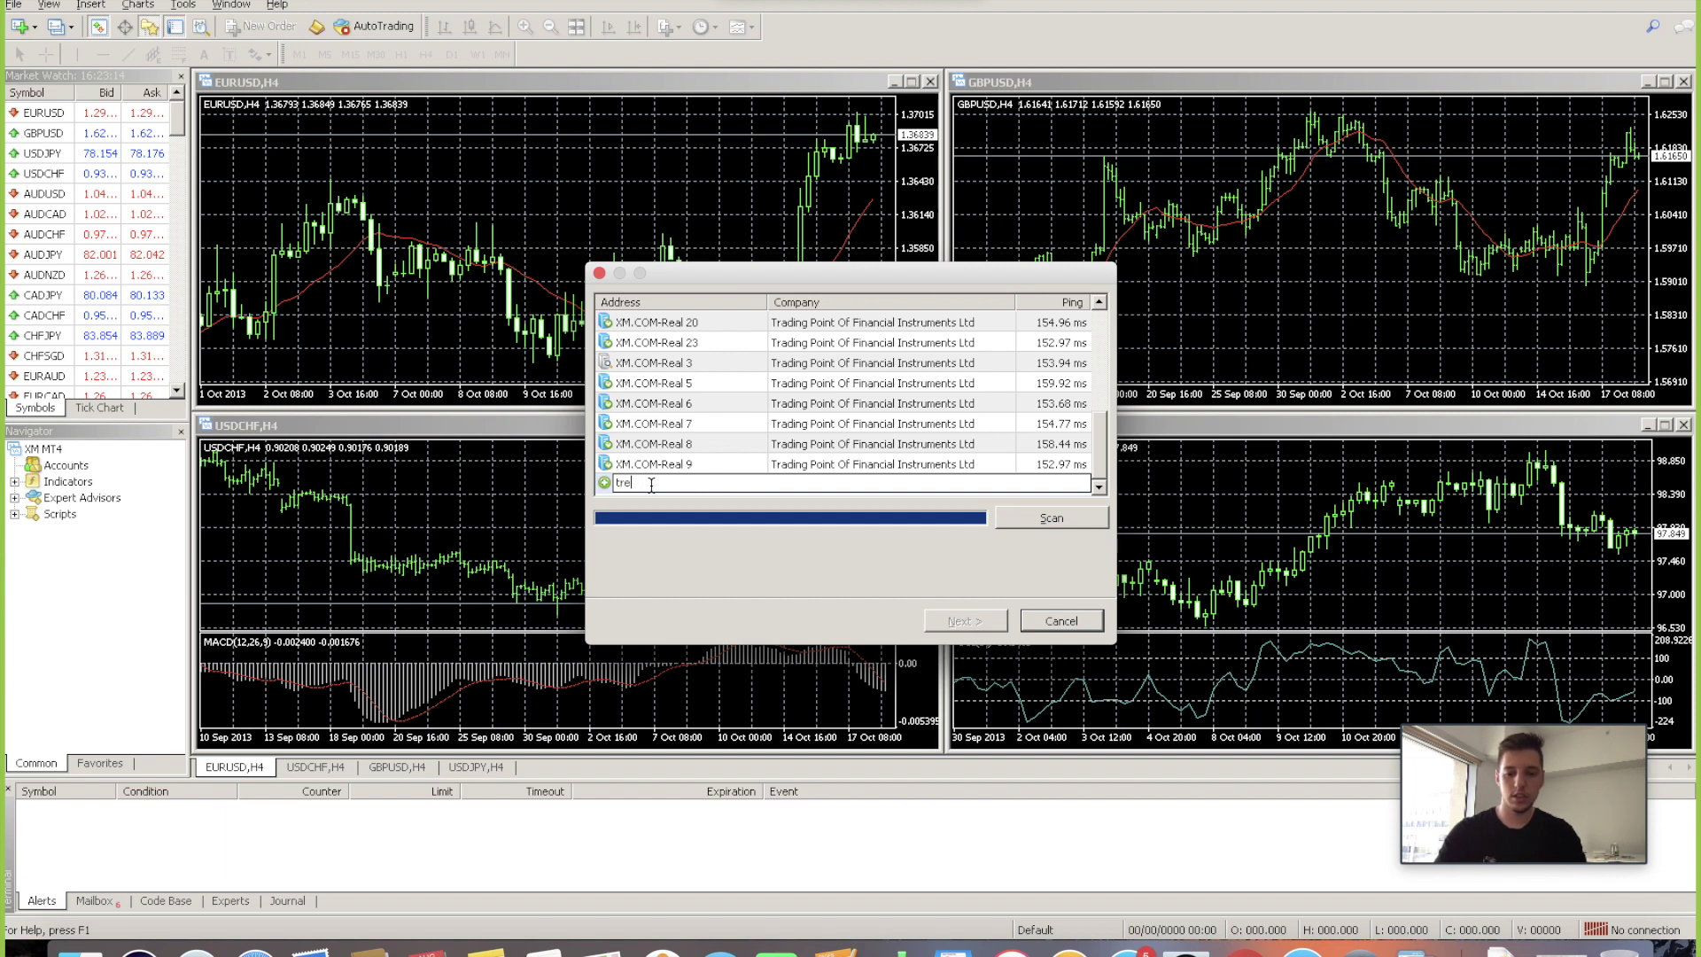
key("BackSpace")
key("BackSpace")
key("BackSpace")
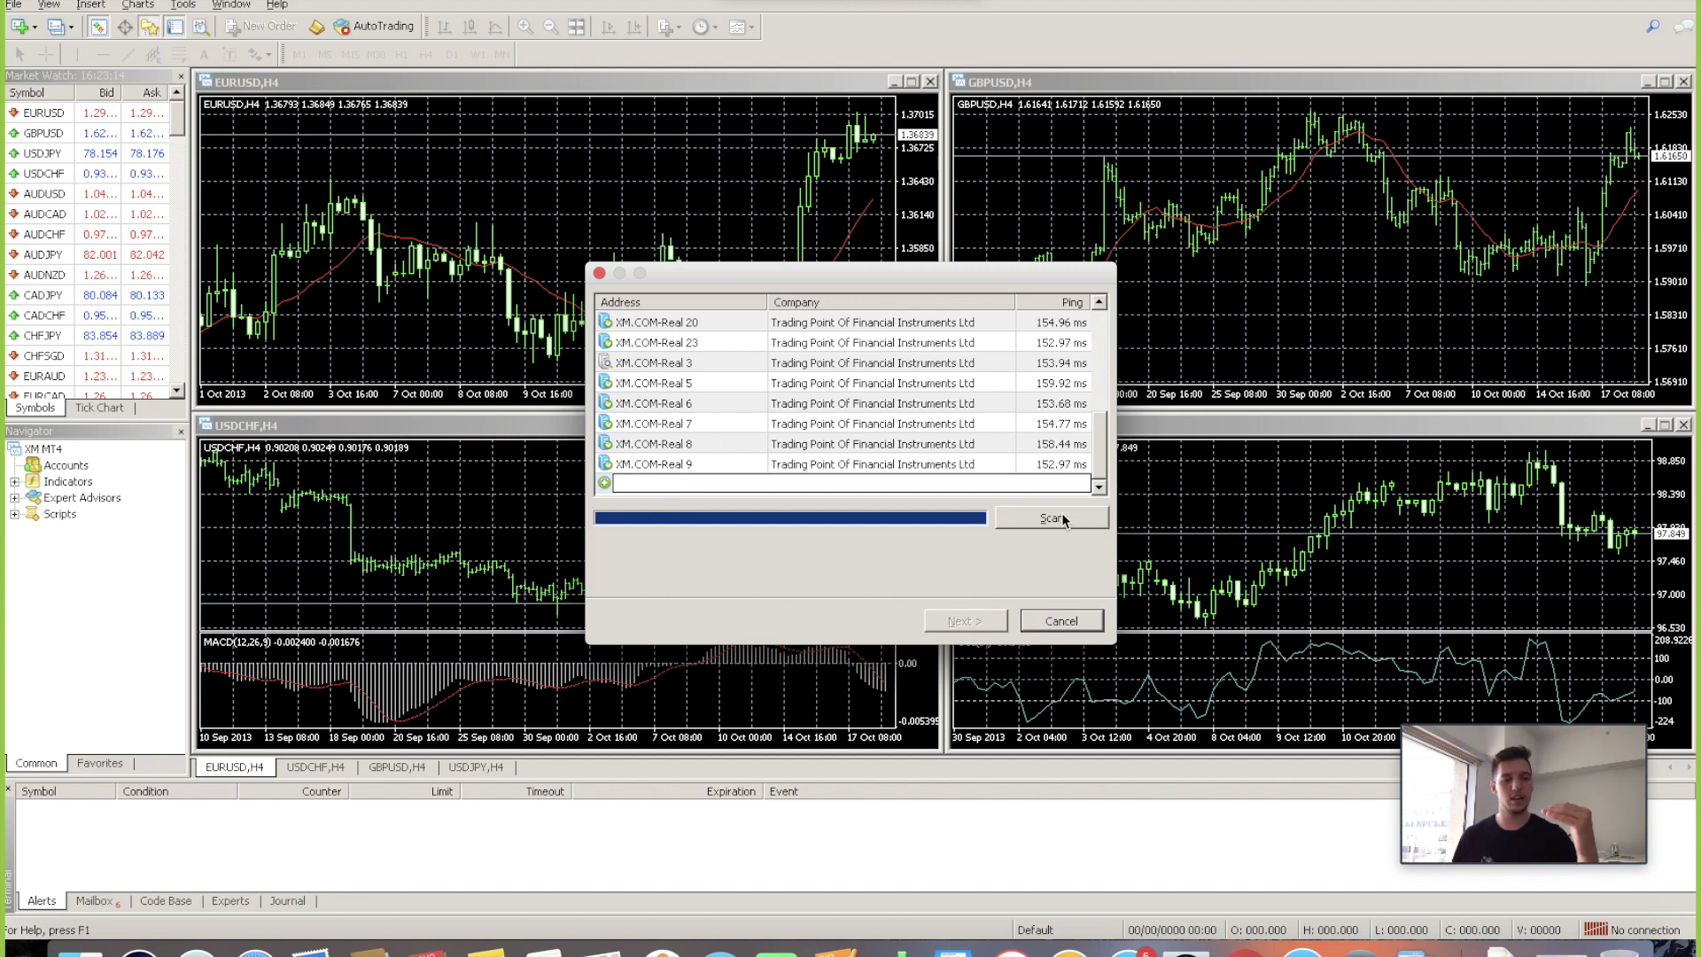
Close the server selection dialog, and close the trade account login window after viewing its list of XM.COM servers
left_click_drag(1096, 463, 1092, 333)
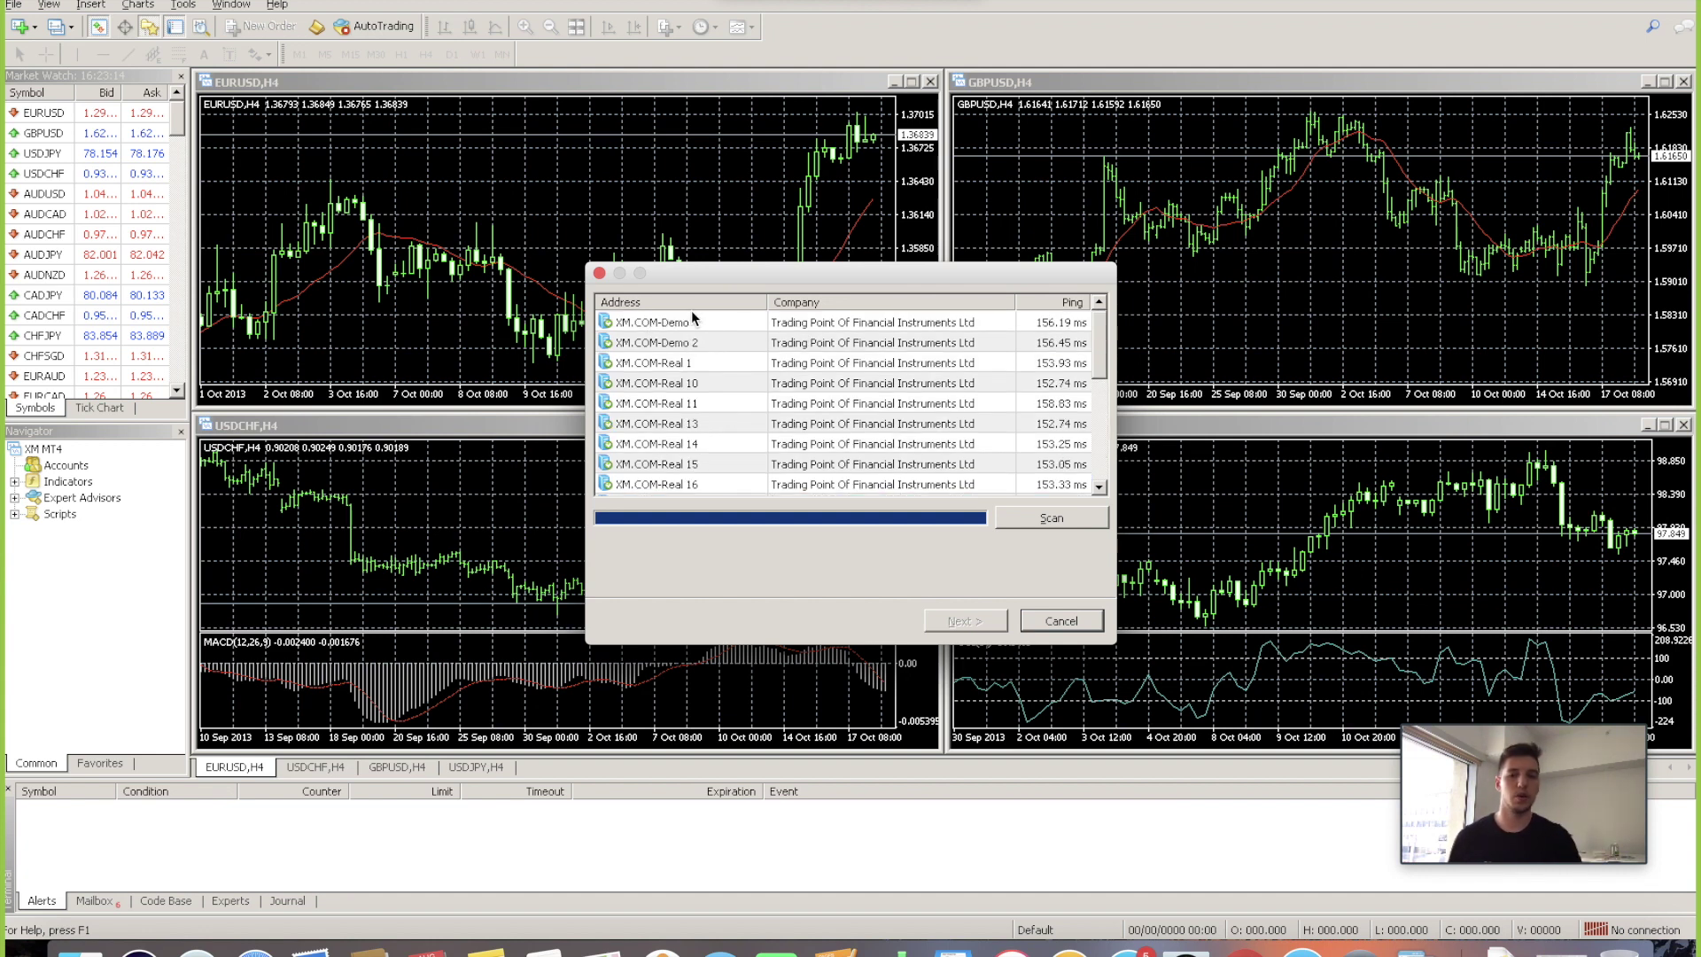
left_click(600, 273)
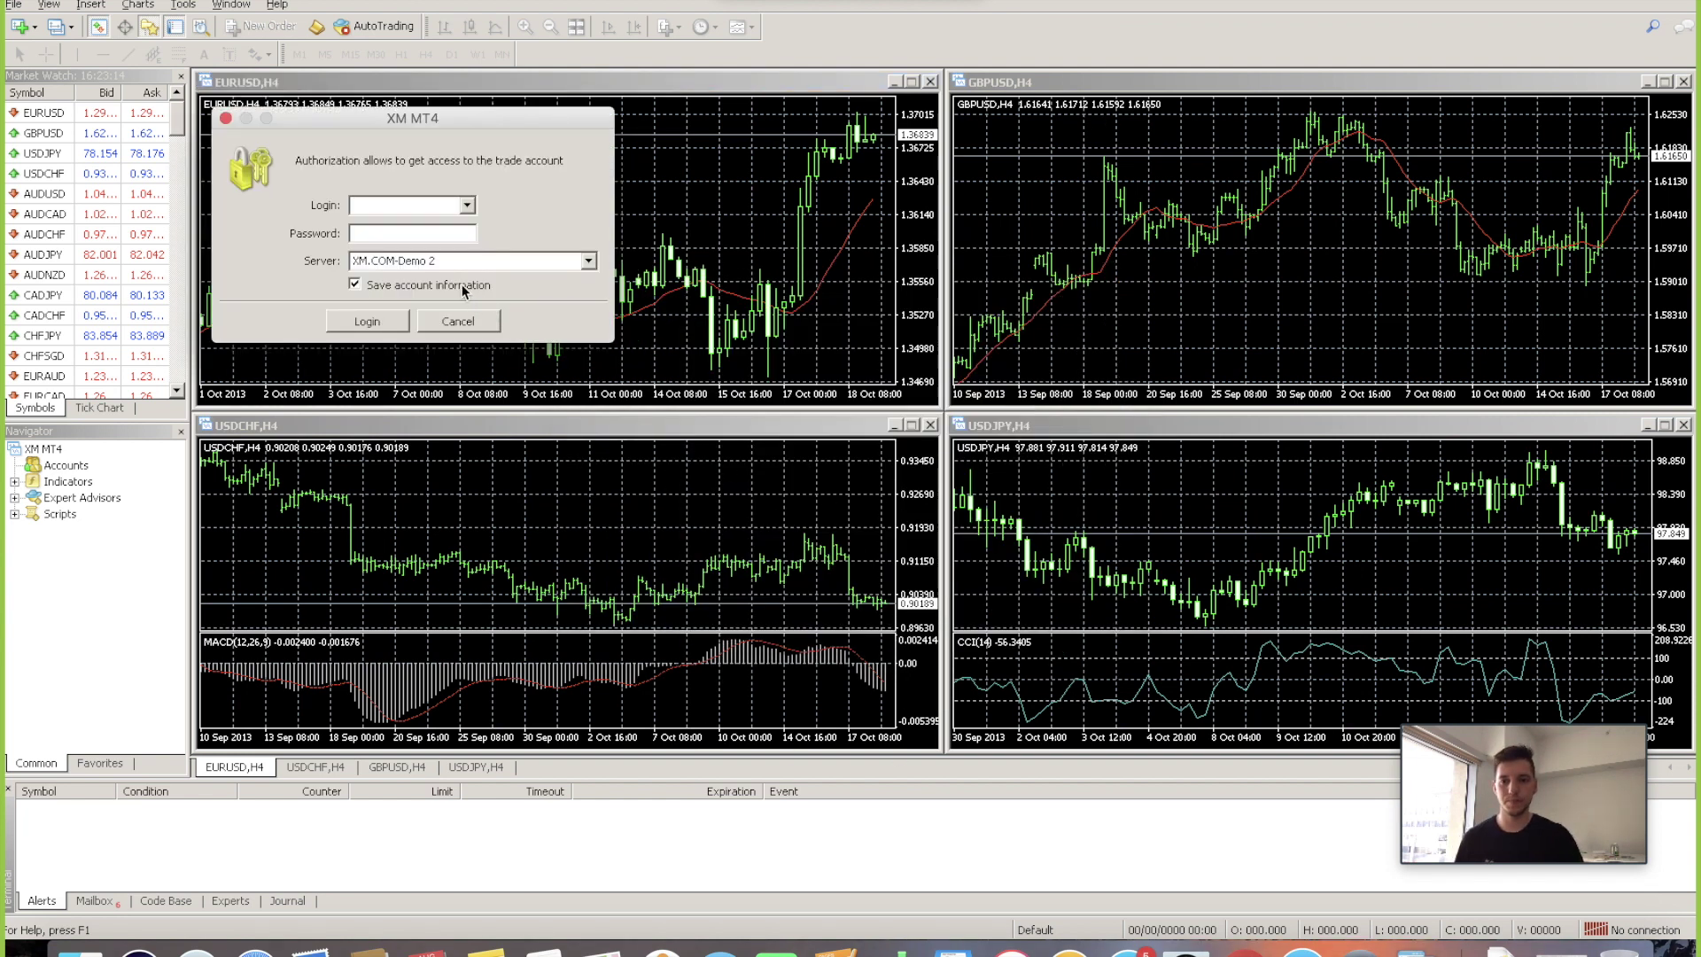
left_click(588, 262)
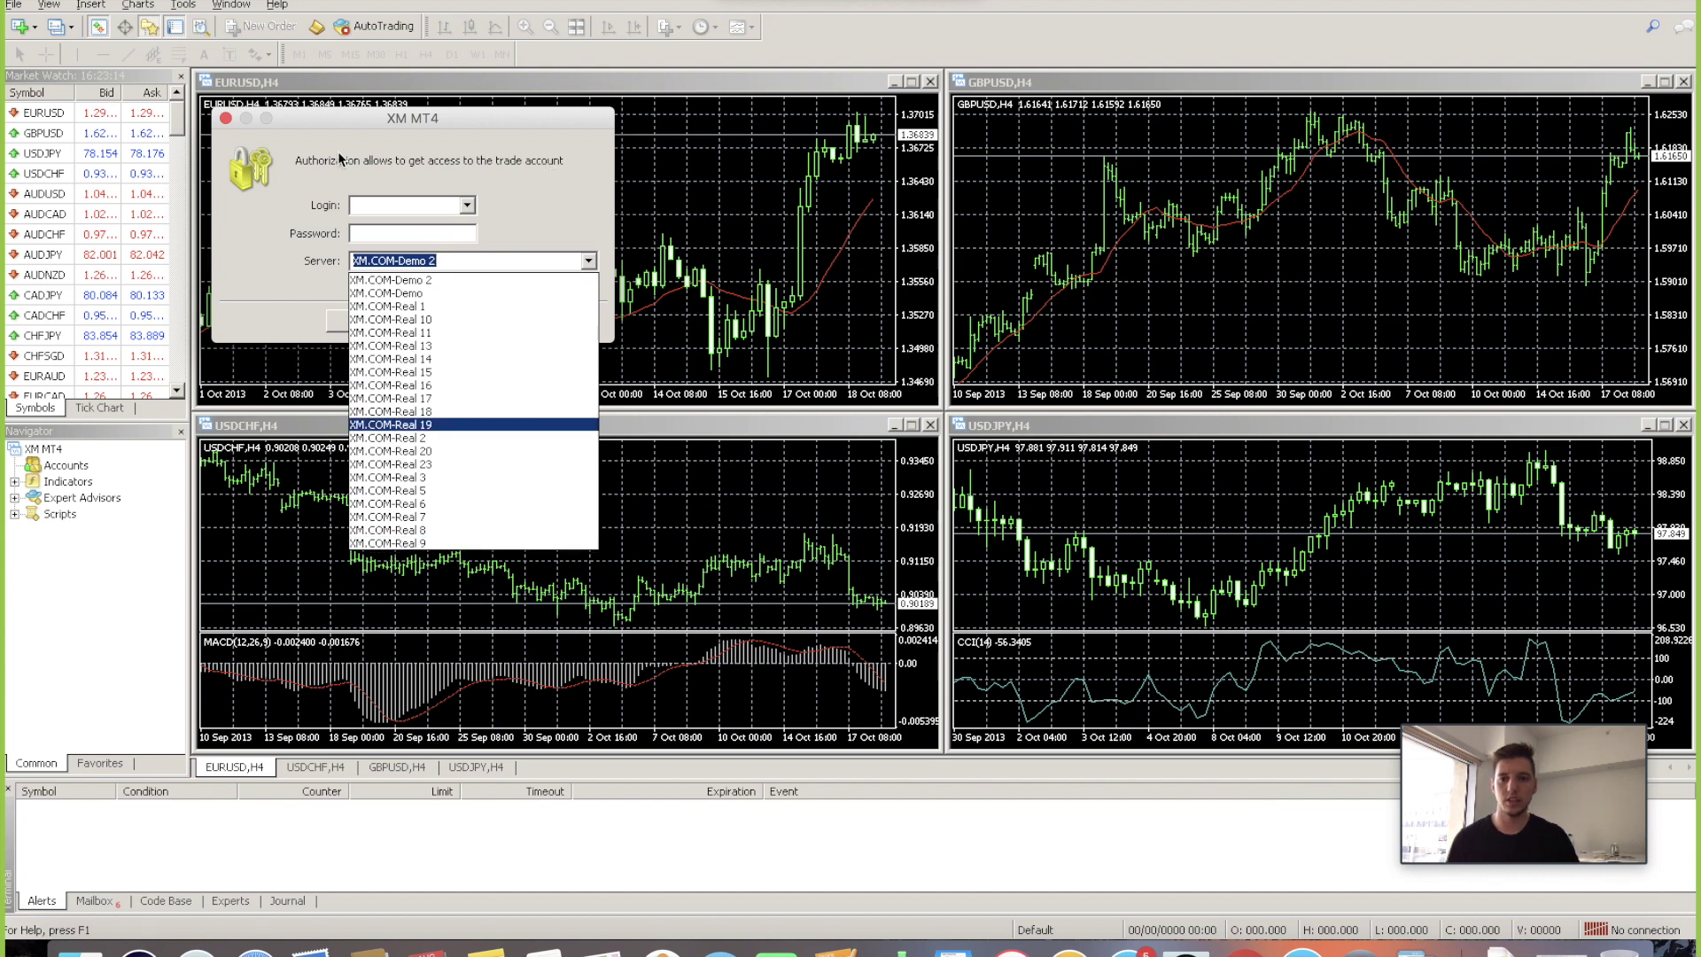
left_click(225, 119)
left_click(225, 120)
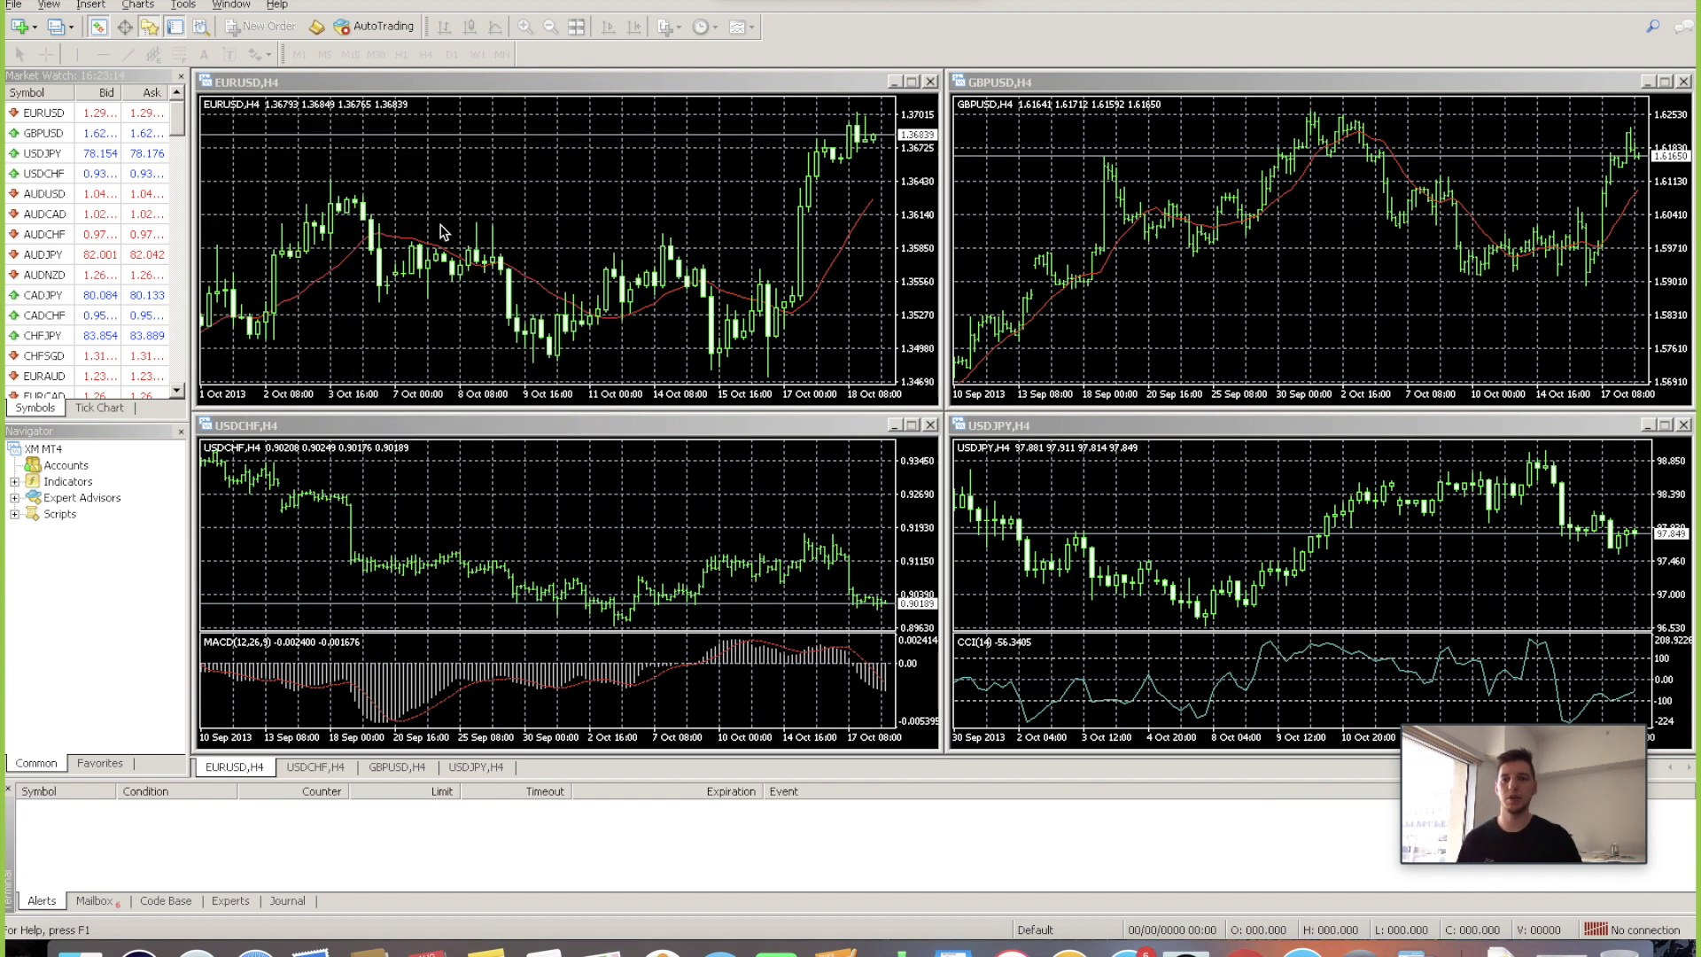